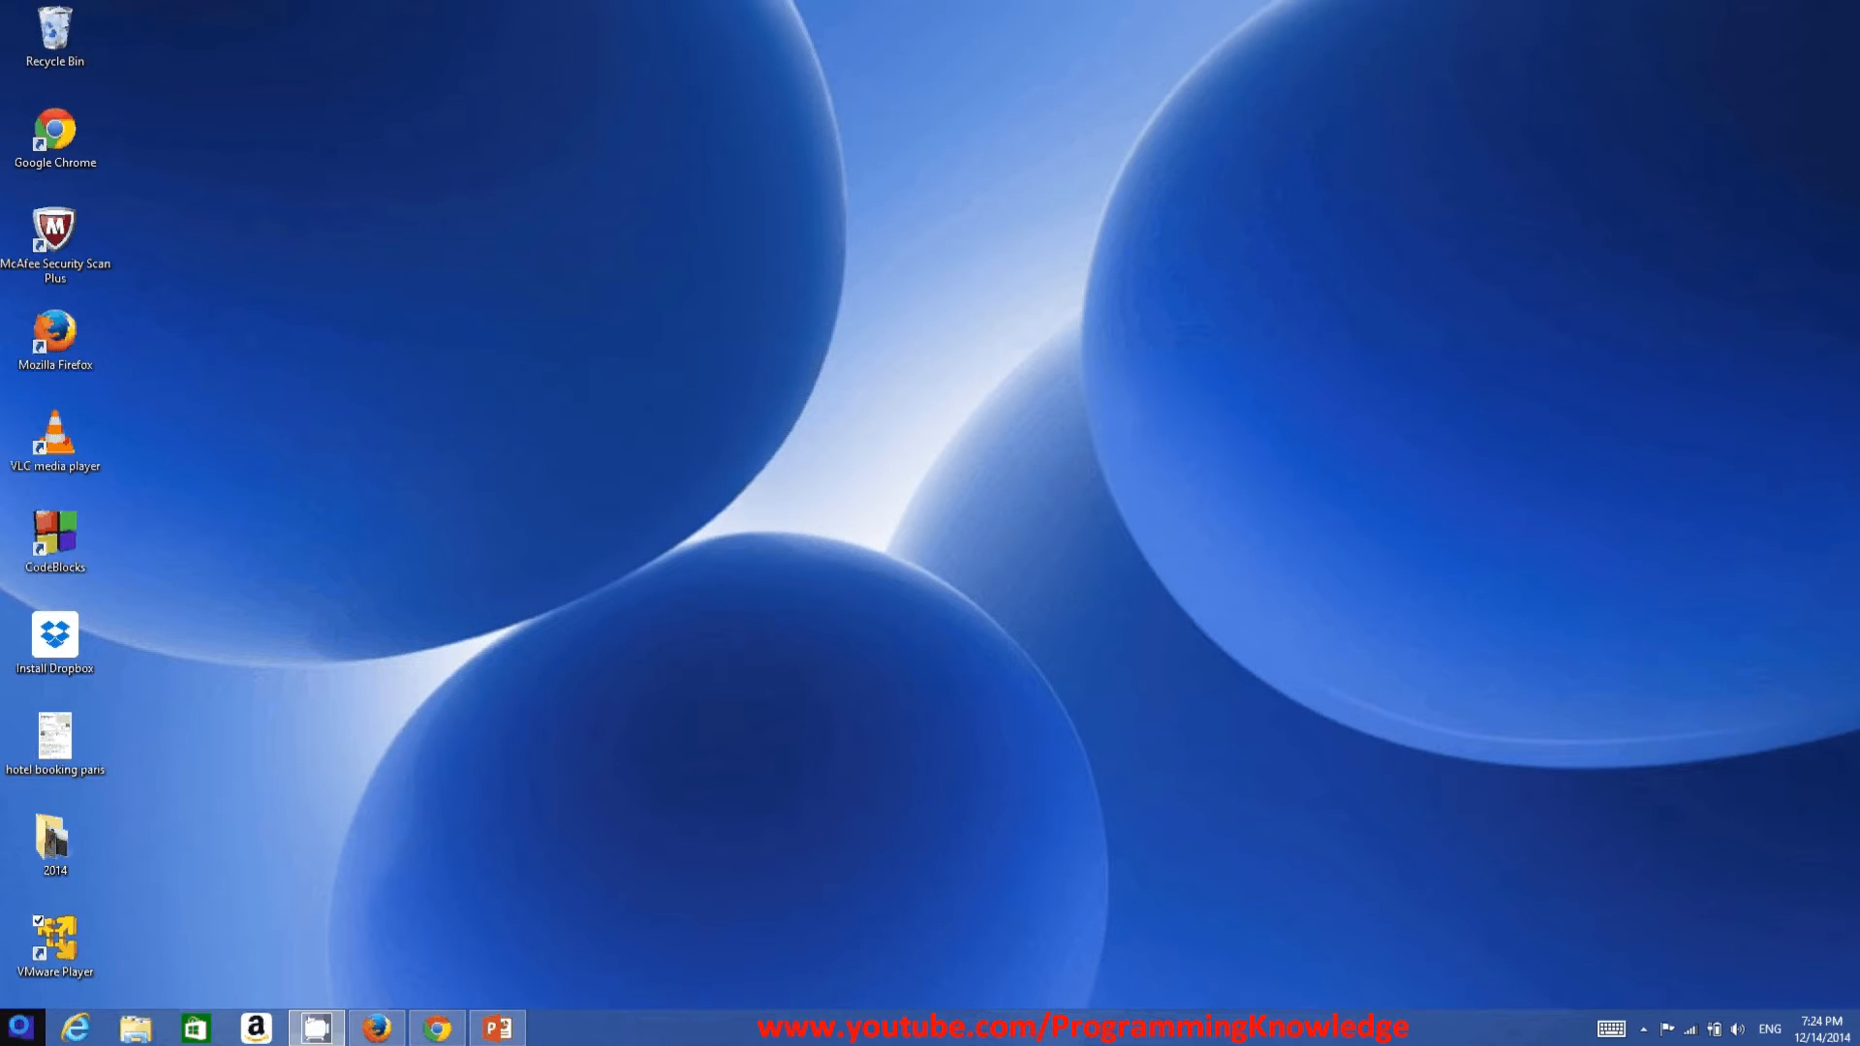
Open a Command Prompt, run javac to check whether the Java compiler is available, and close the prompt.
right_click(20, 1025)
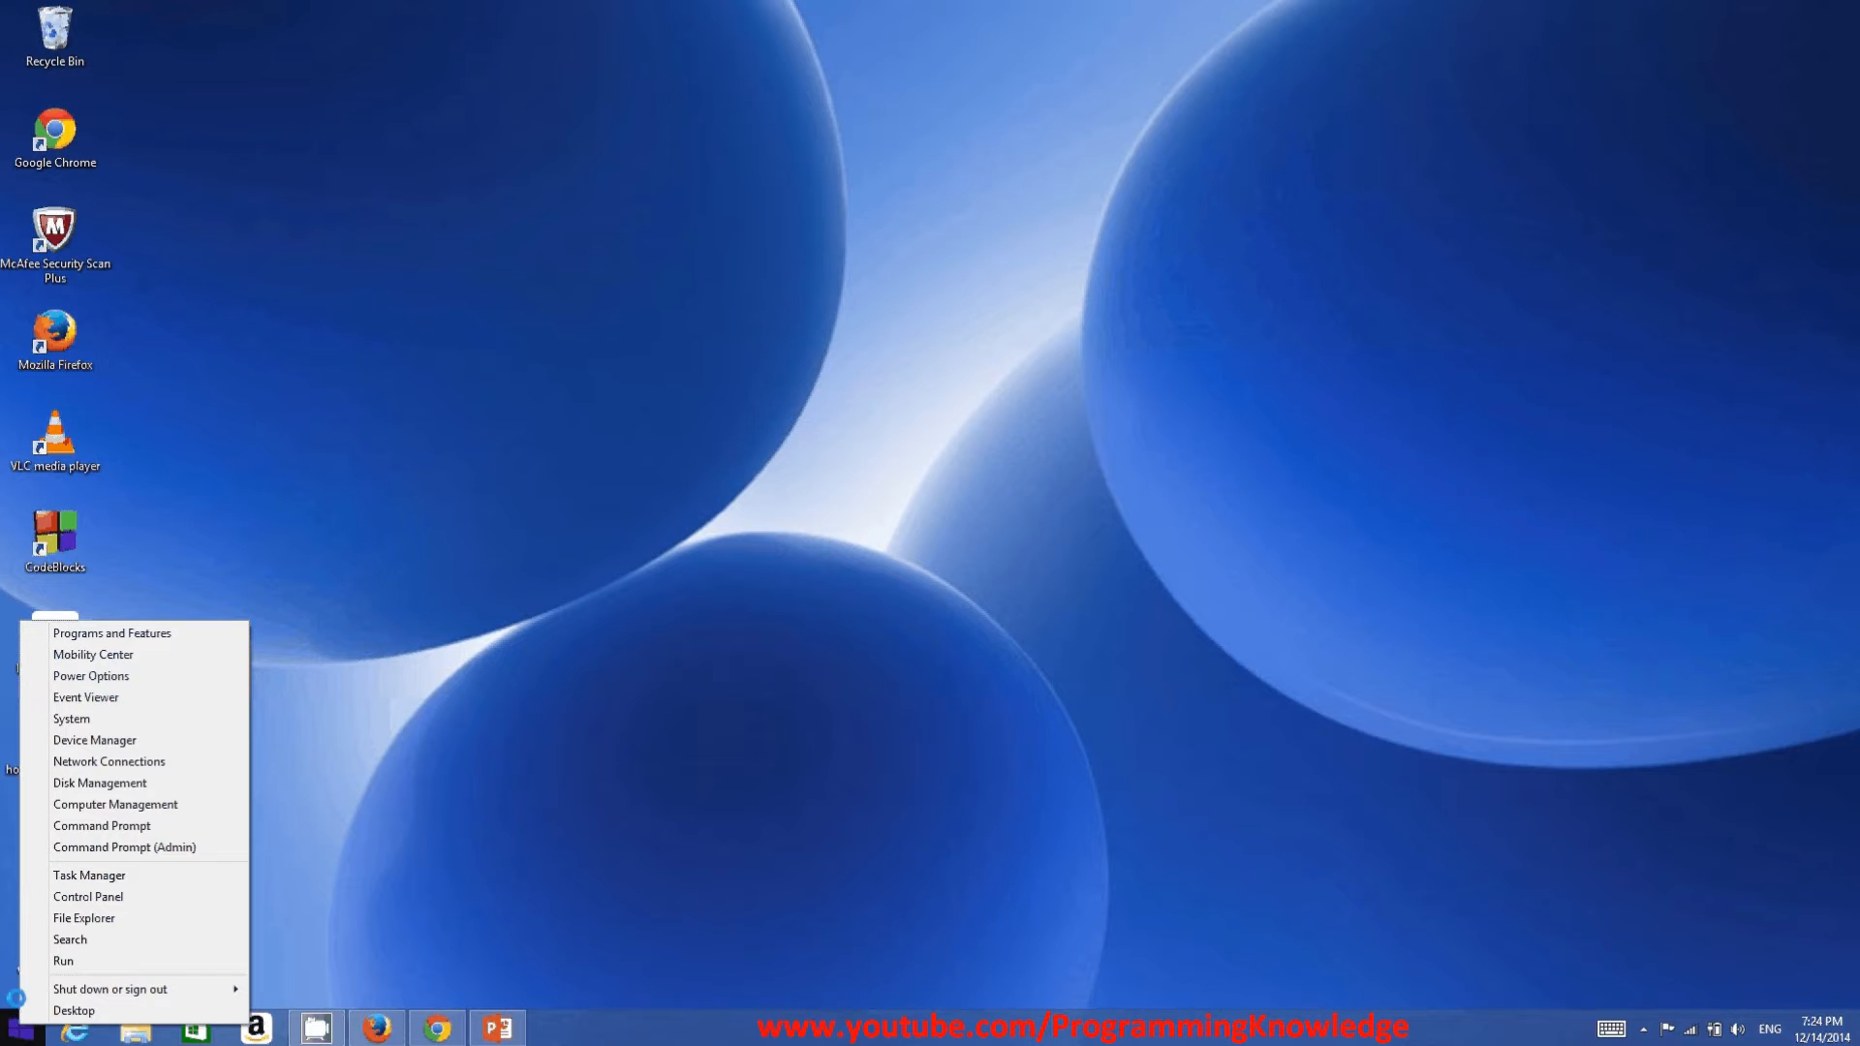
click(97, 825)
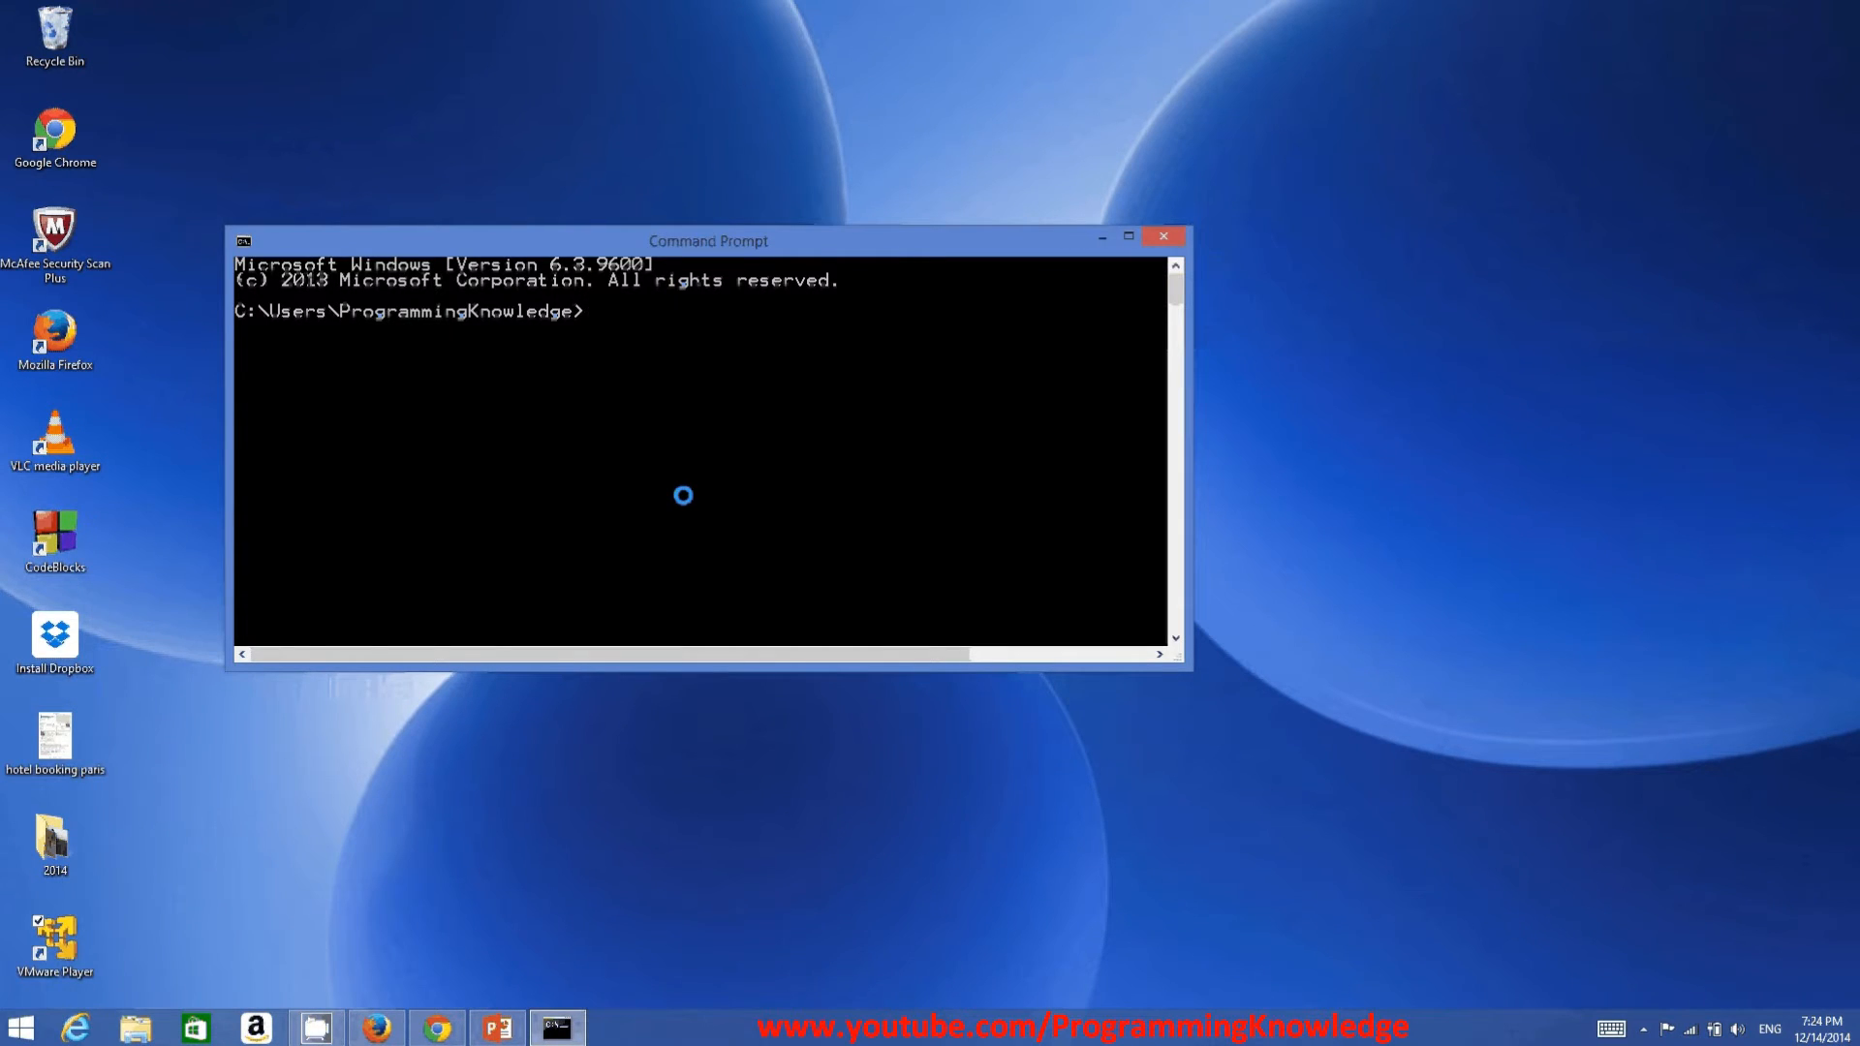
text(javac)
key(Return)
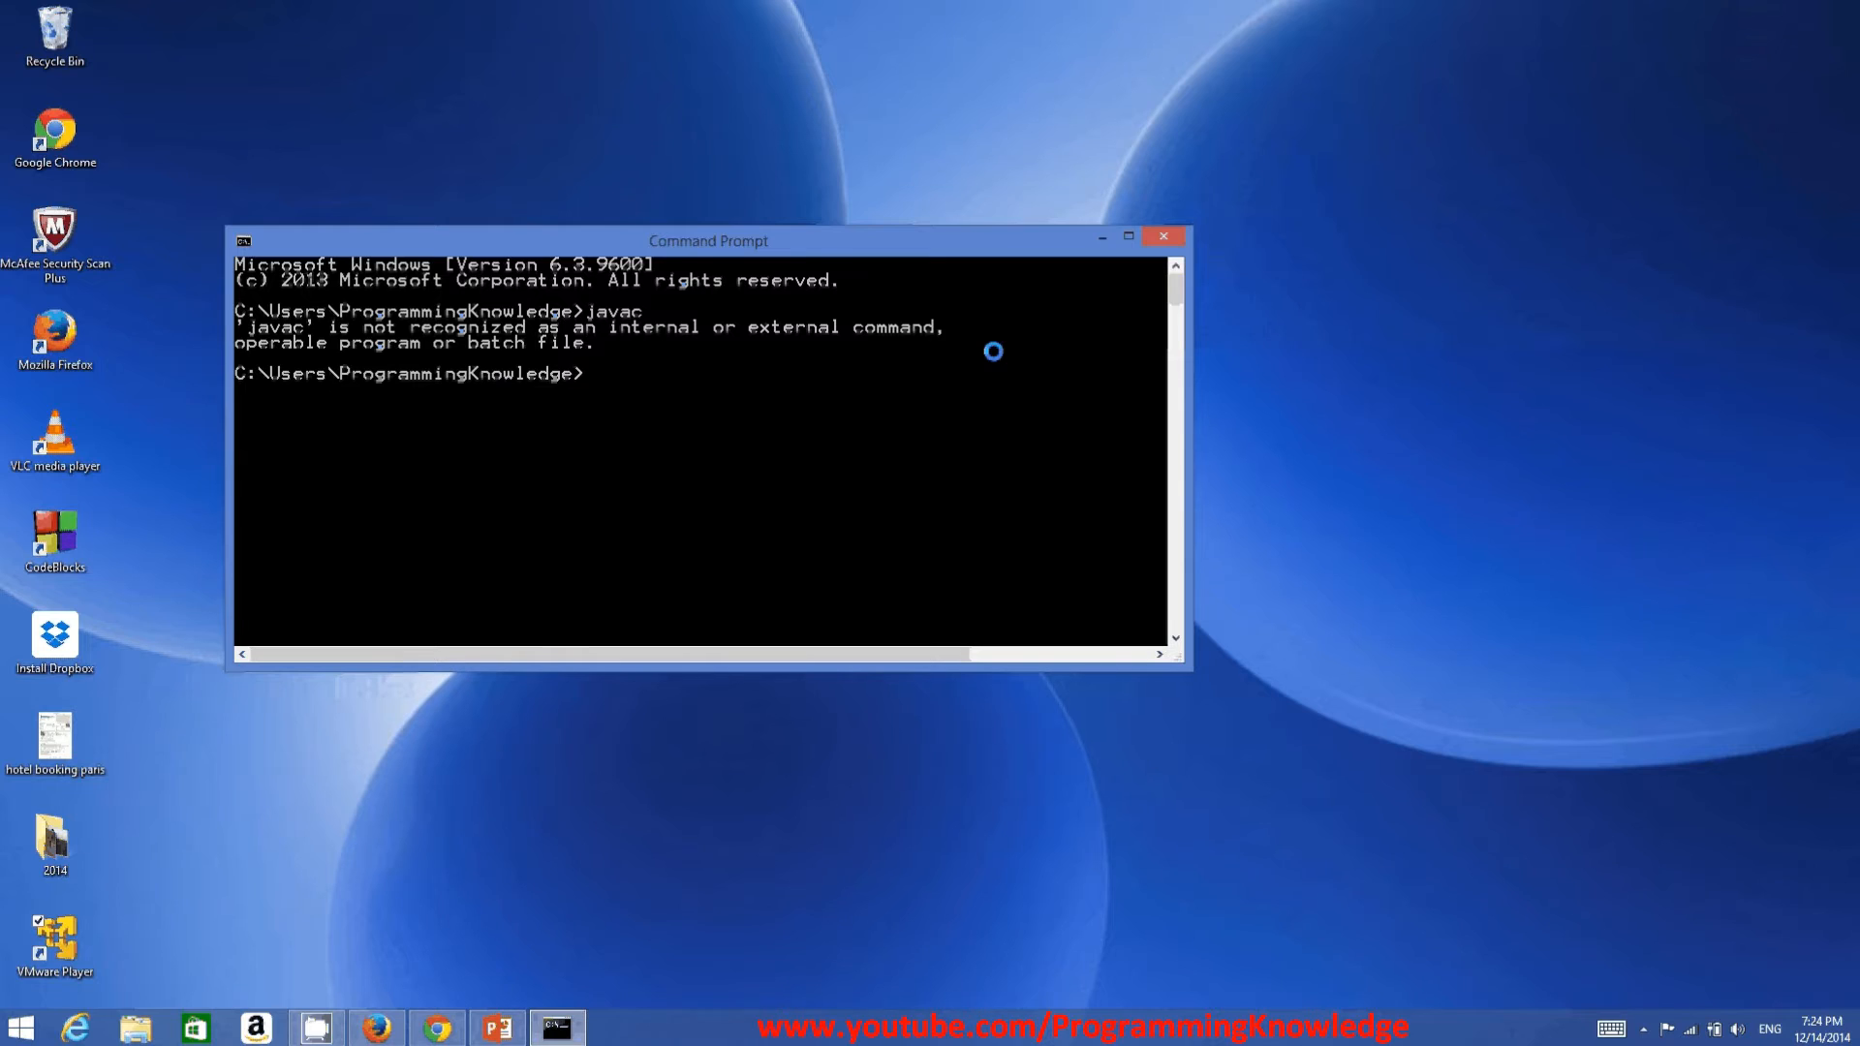
click(1164, 237)
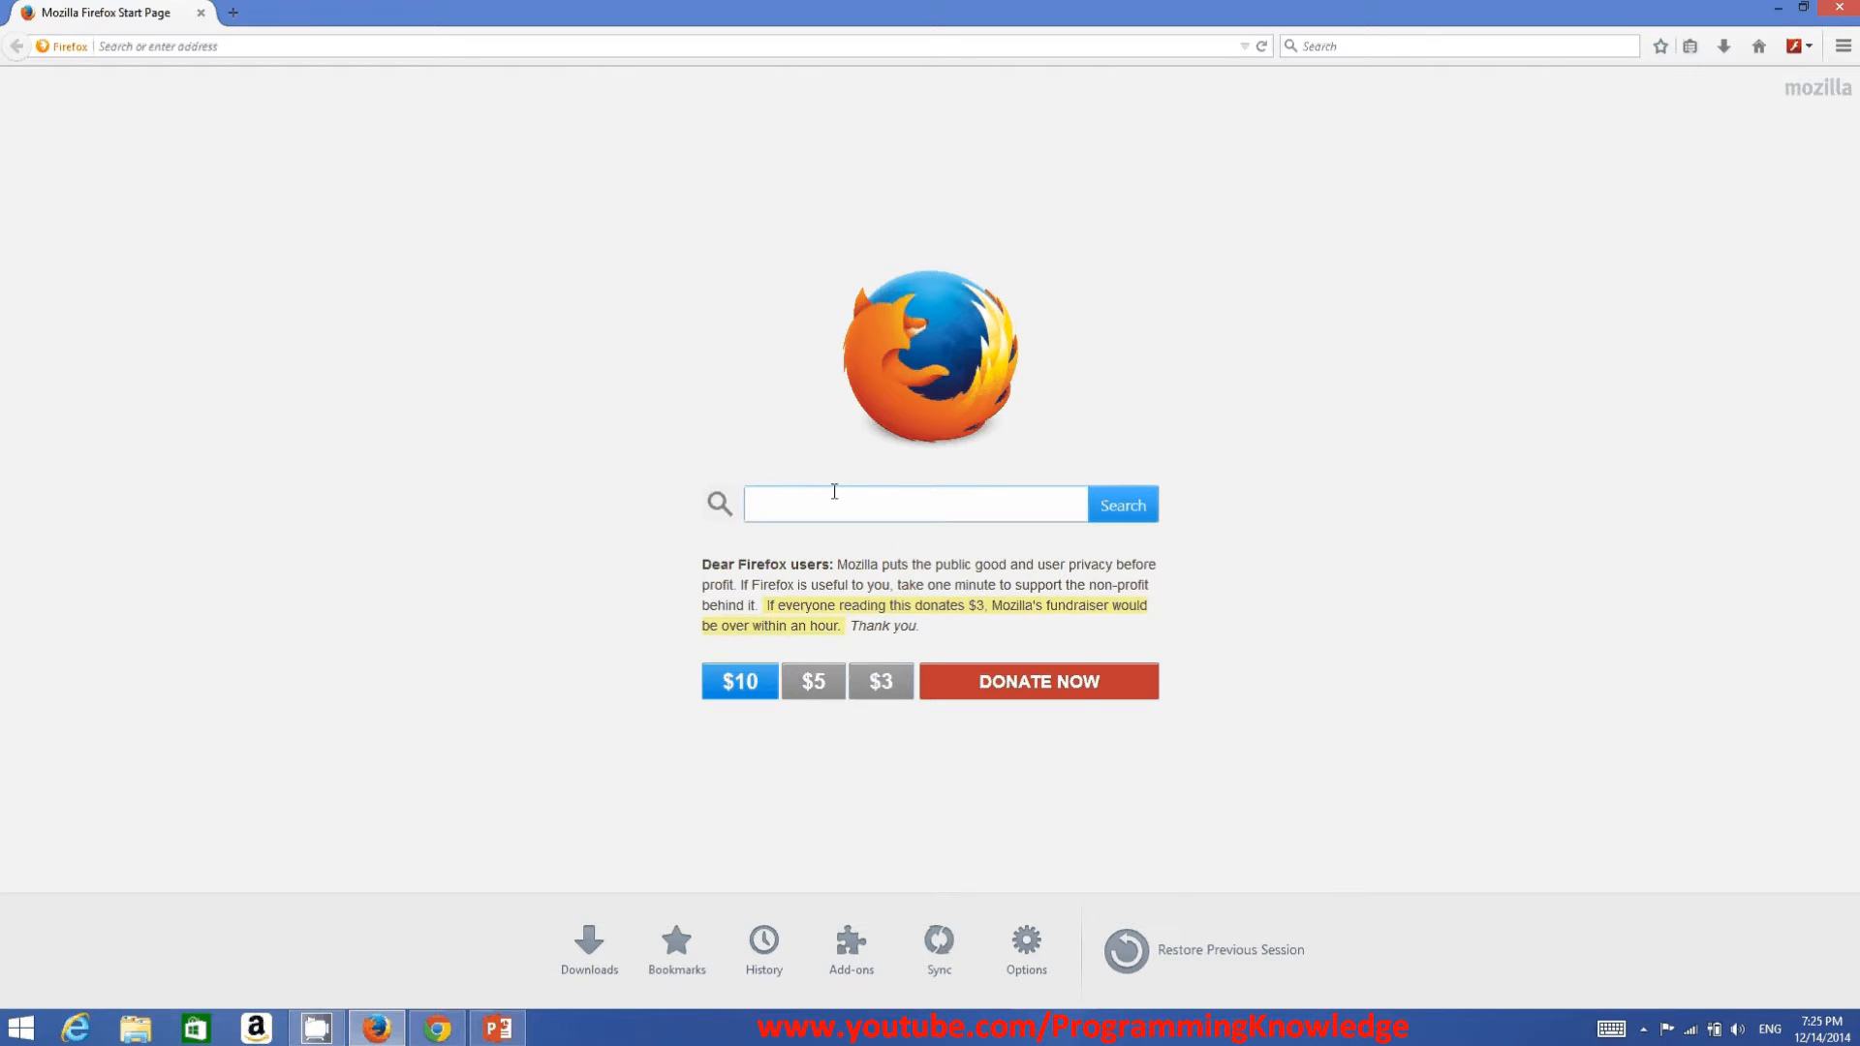
Search the web in Firefox for "java jdk" and open Oracle's Java SE Downloads page, postponing the cookie choice.
text(java)
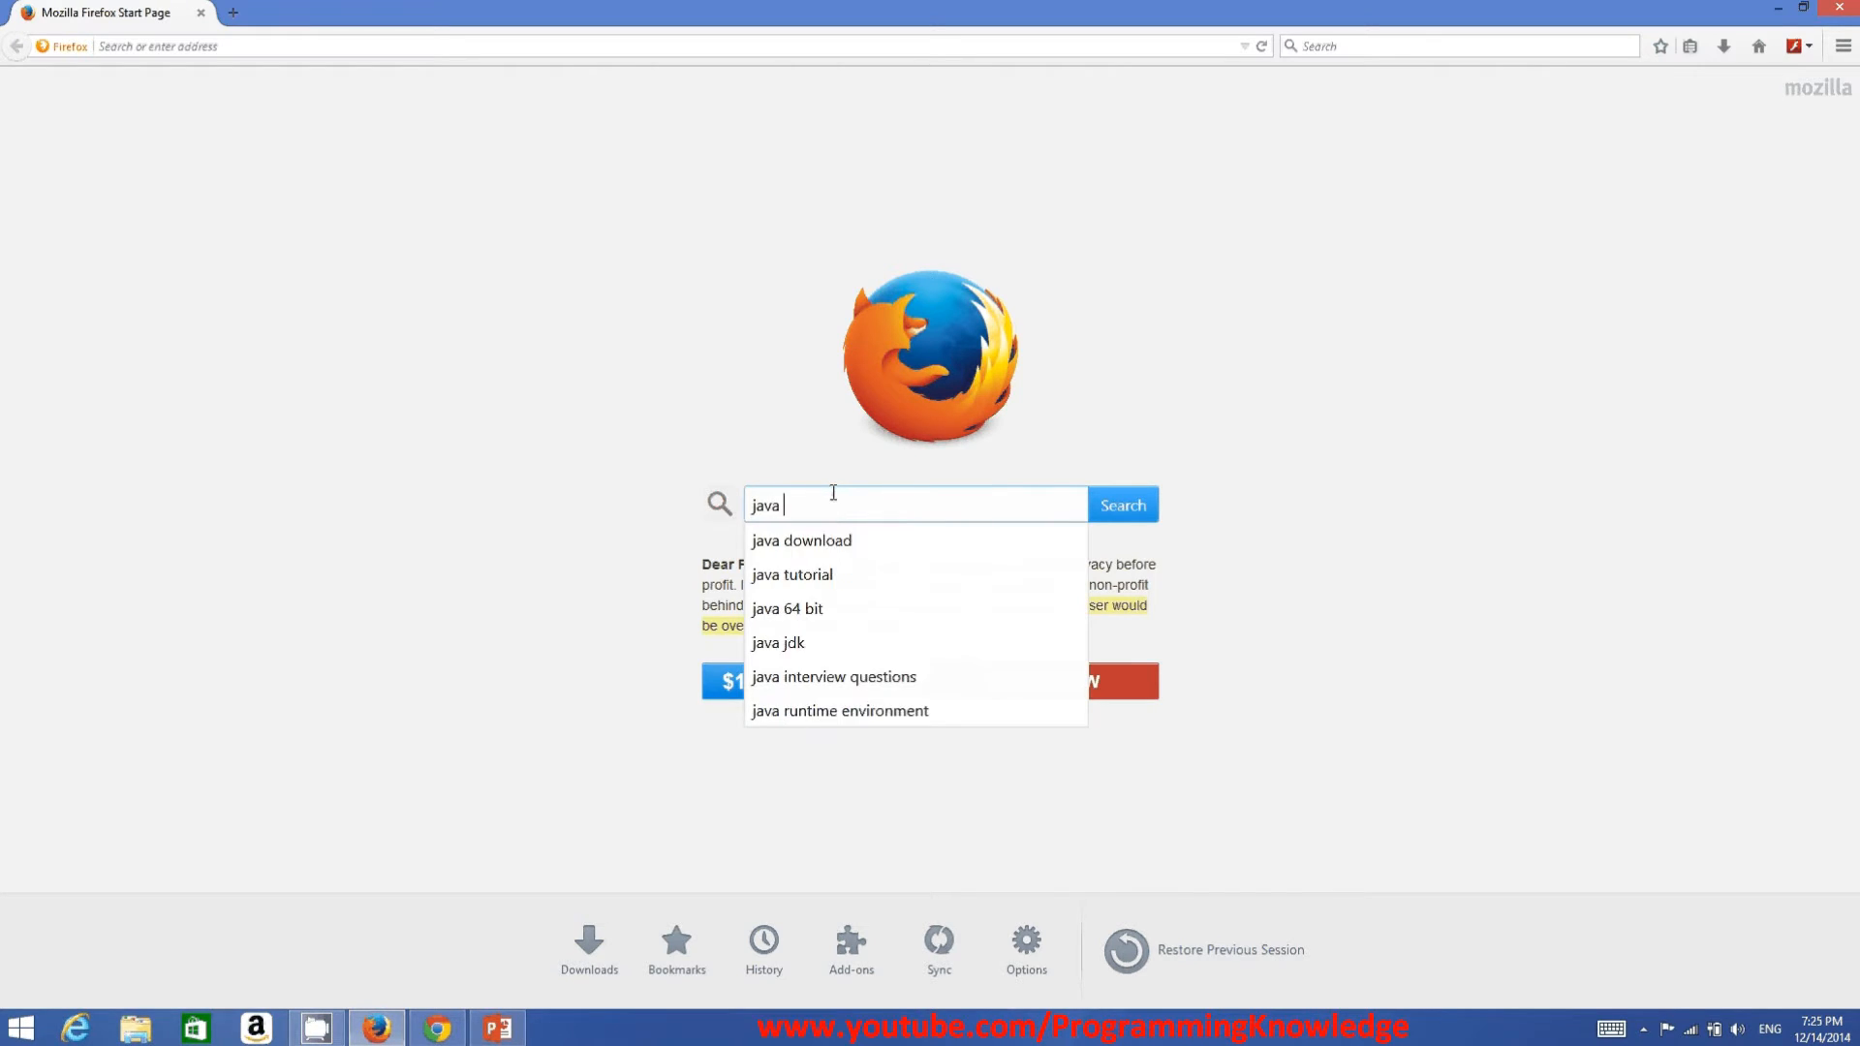
text( jd)
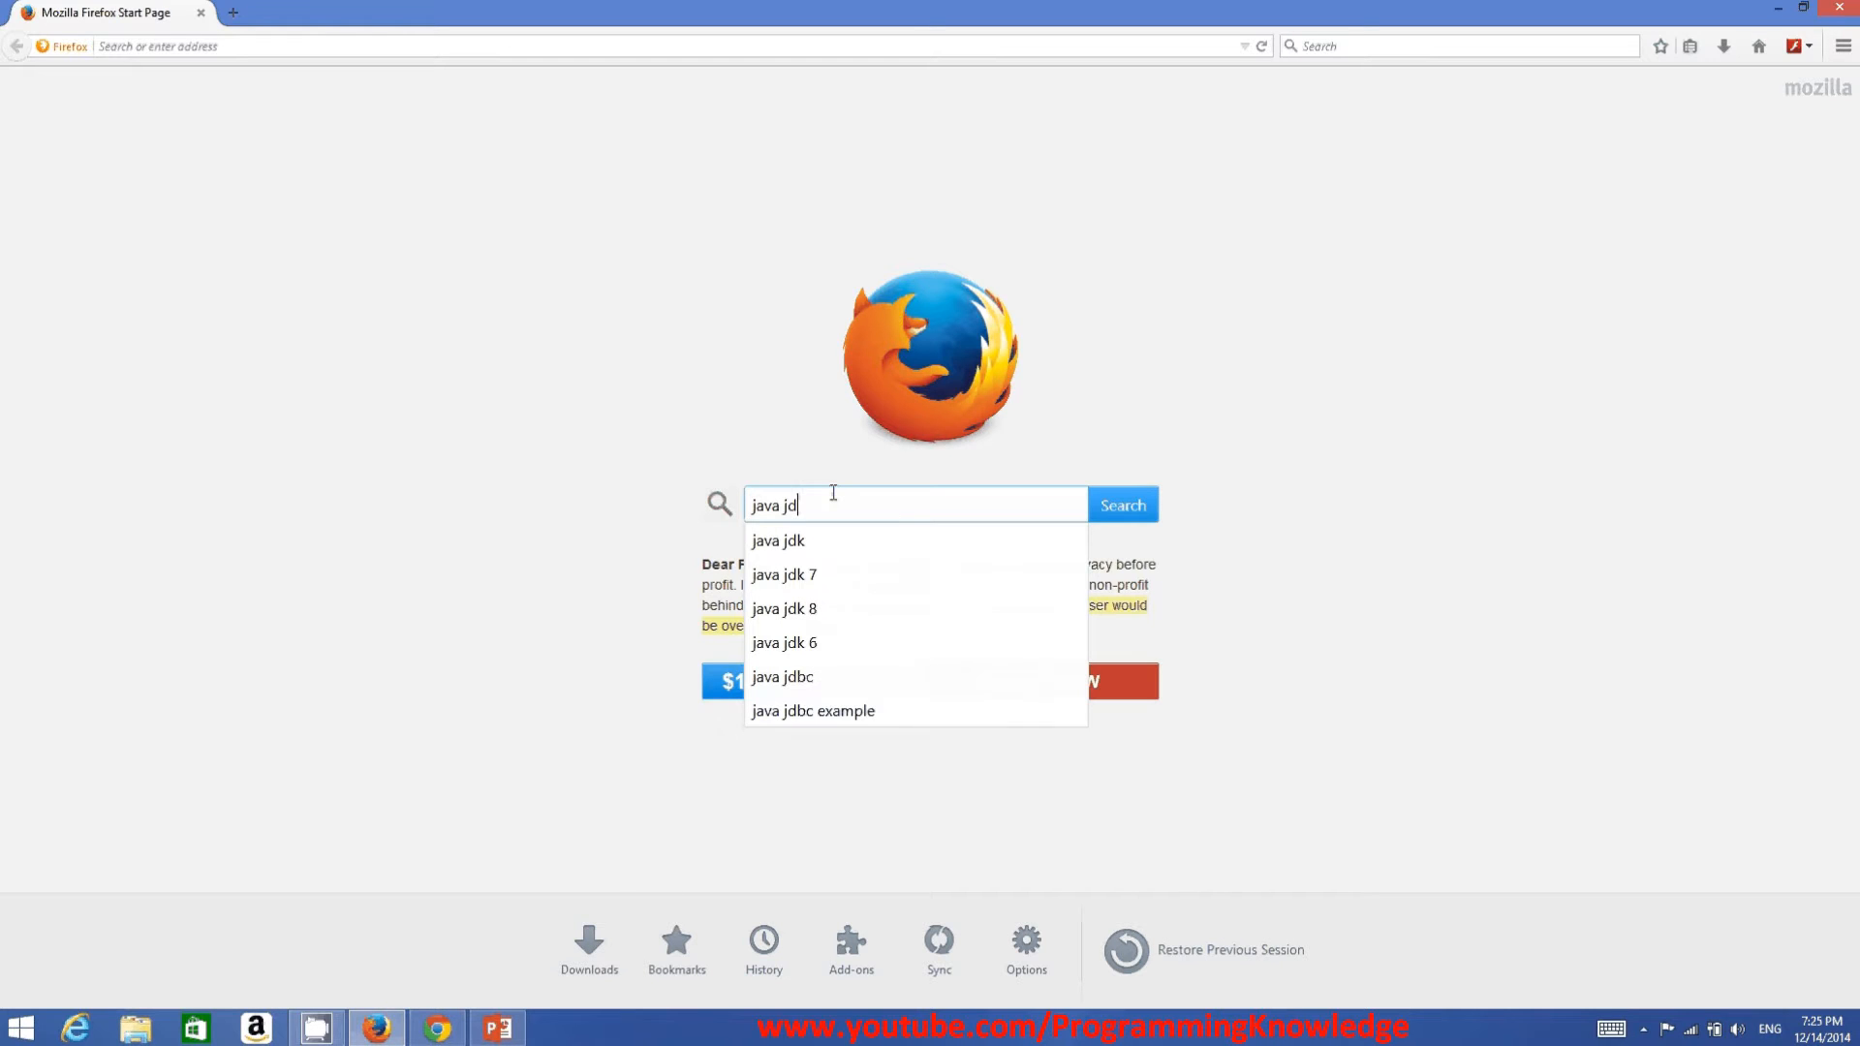
text(k)
key(Return)
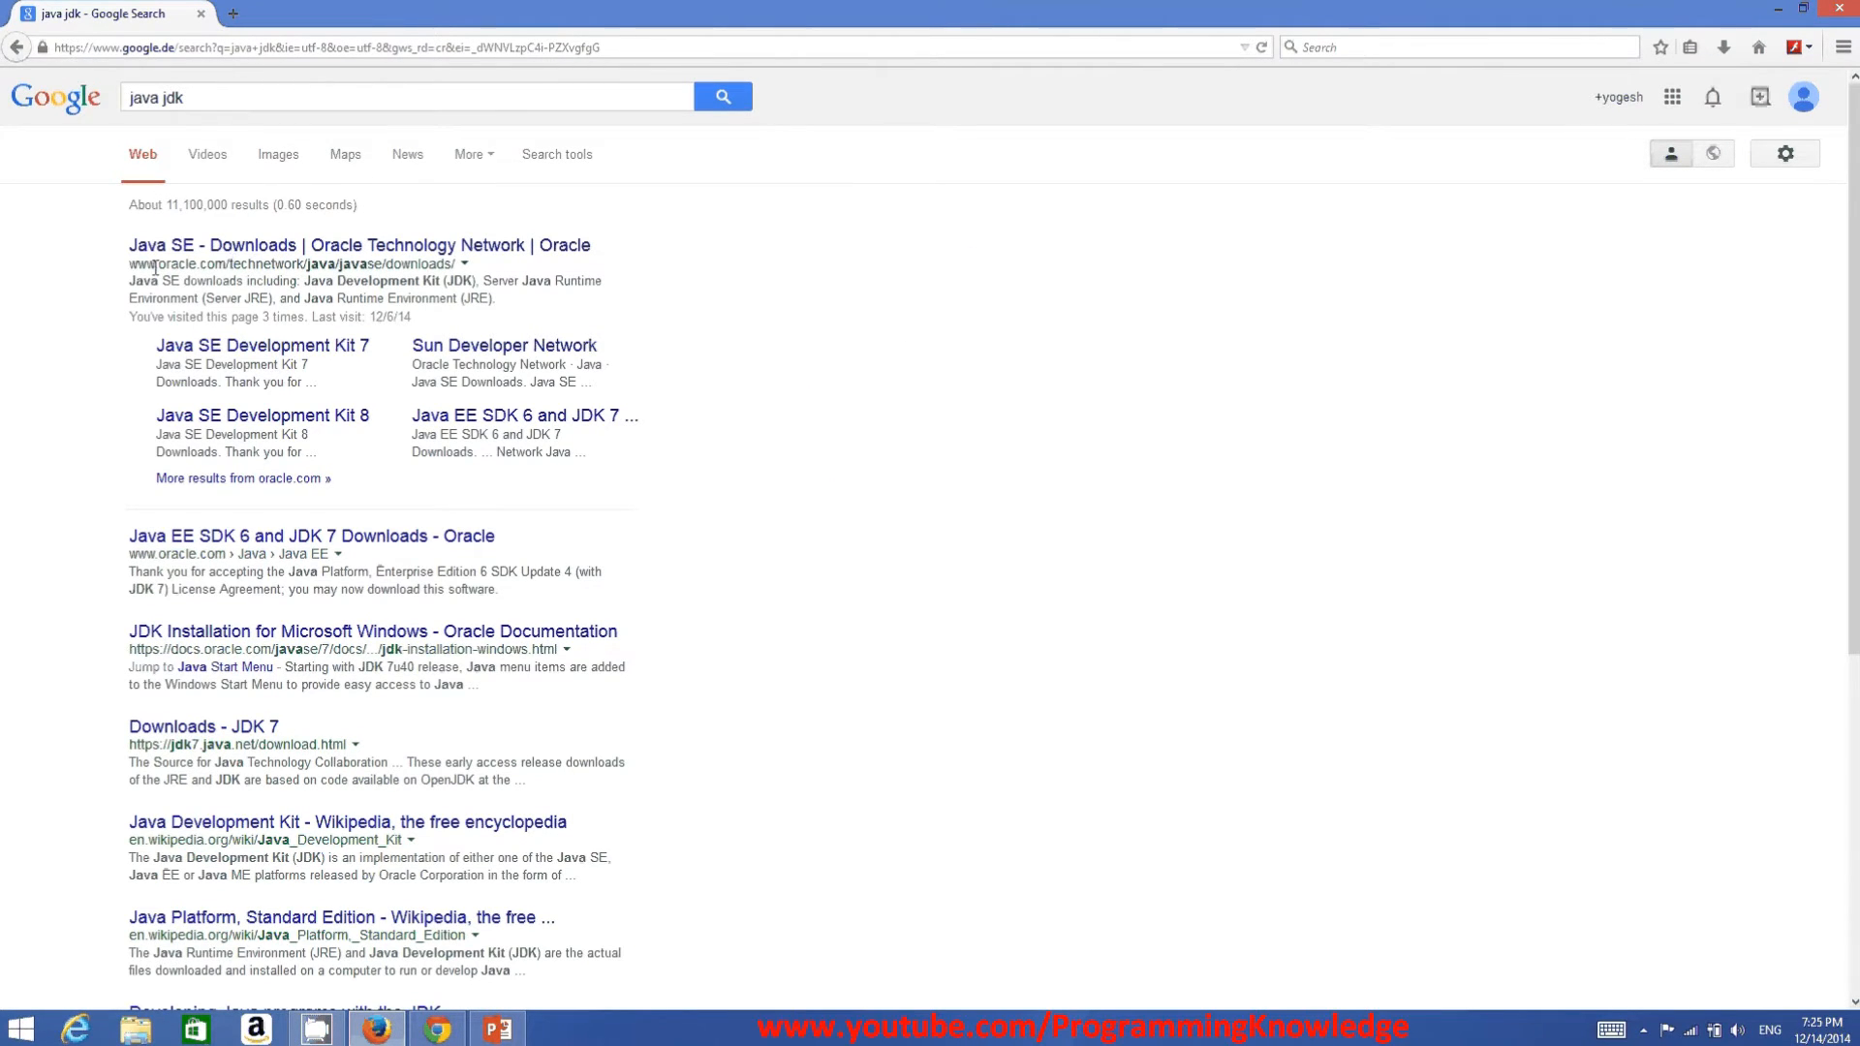
click(230, 255)
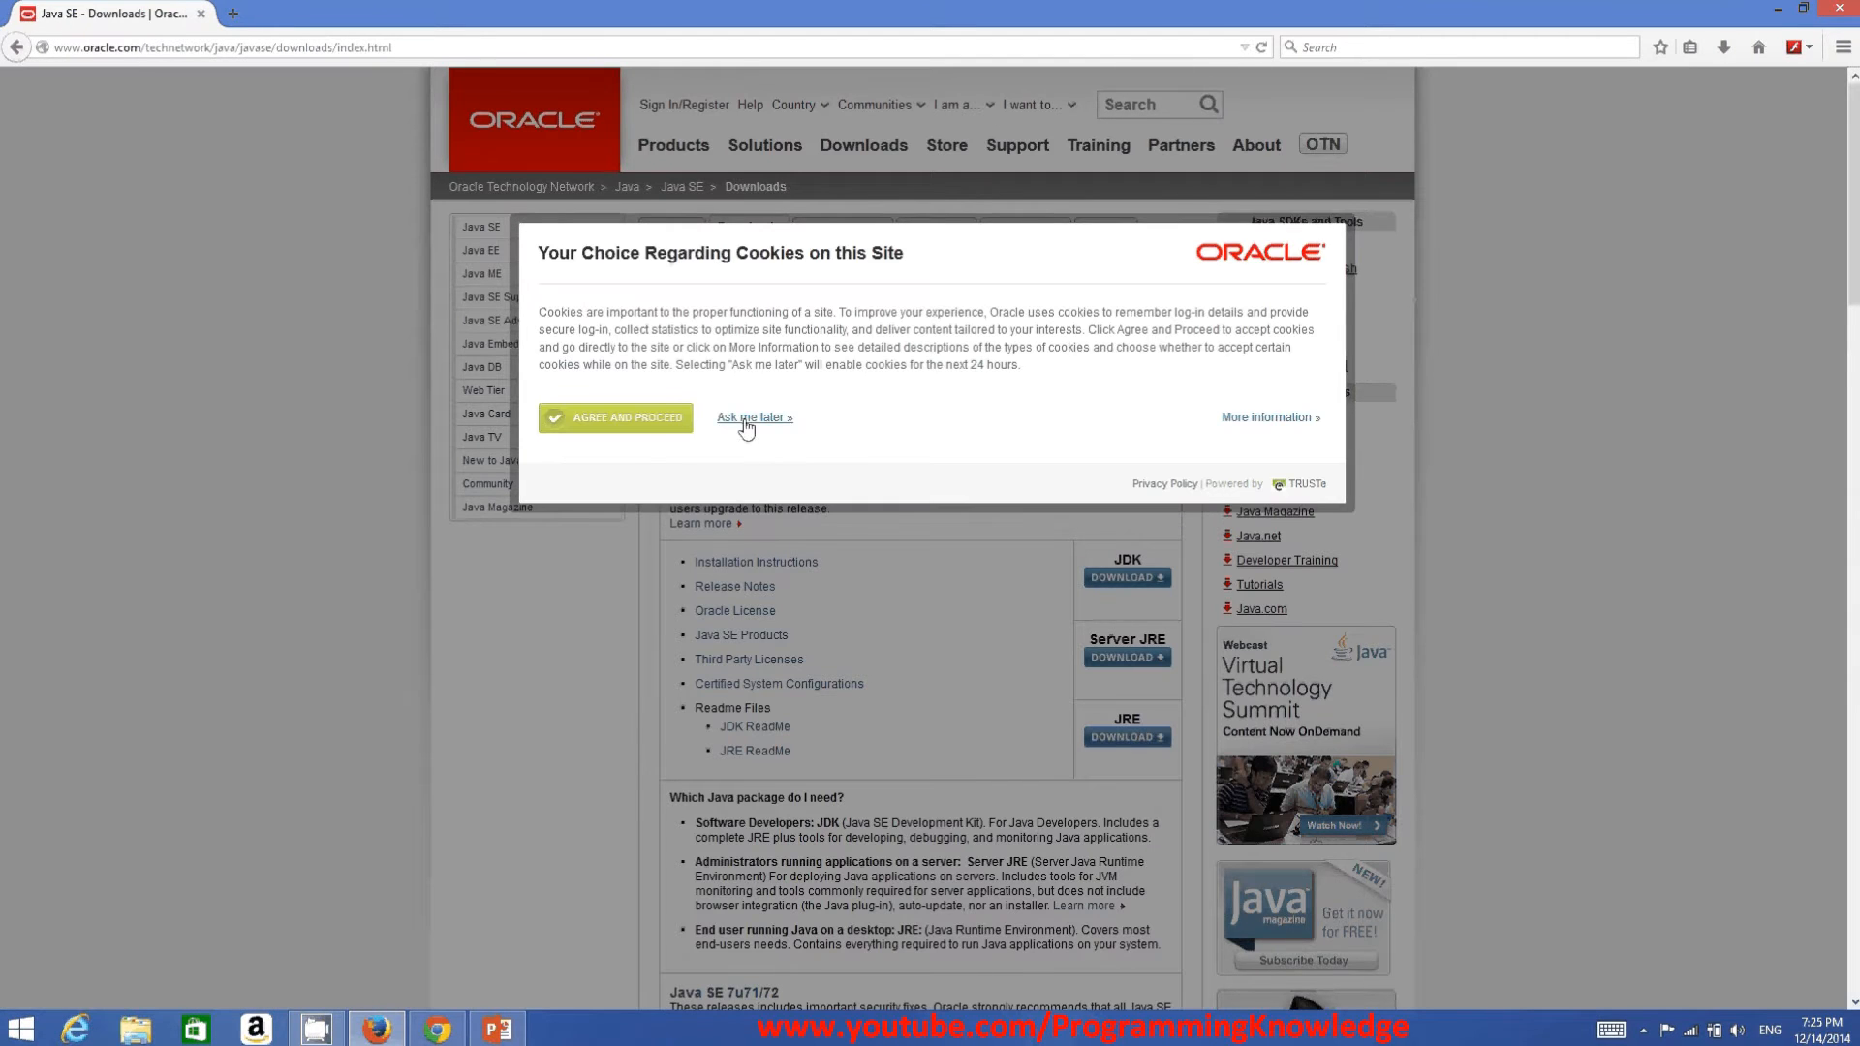
click(744, 418)
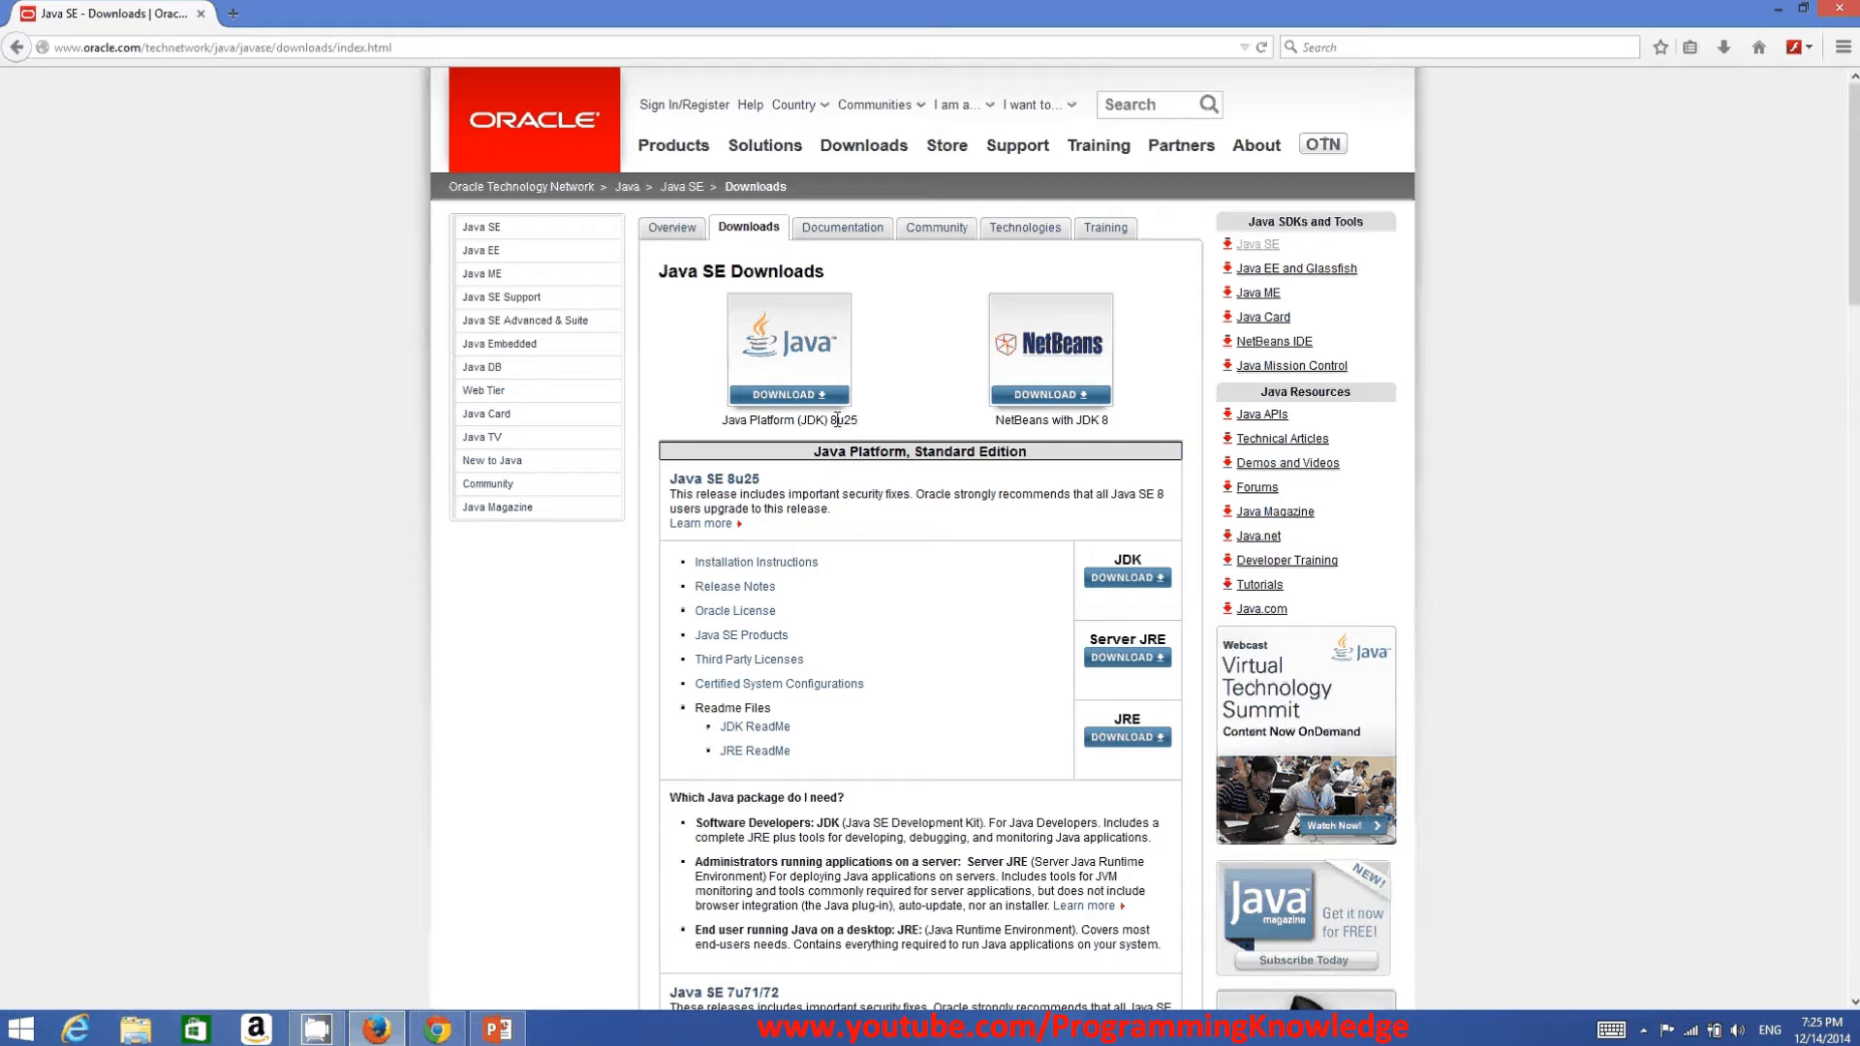
Open the Java Platform (JDK) 8u25 download page and accept the Oracle Binary Code License Agreement.
click(809, 362)
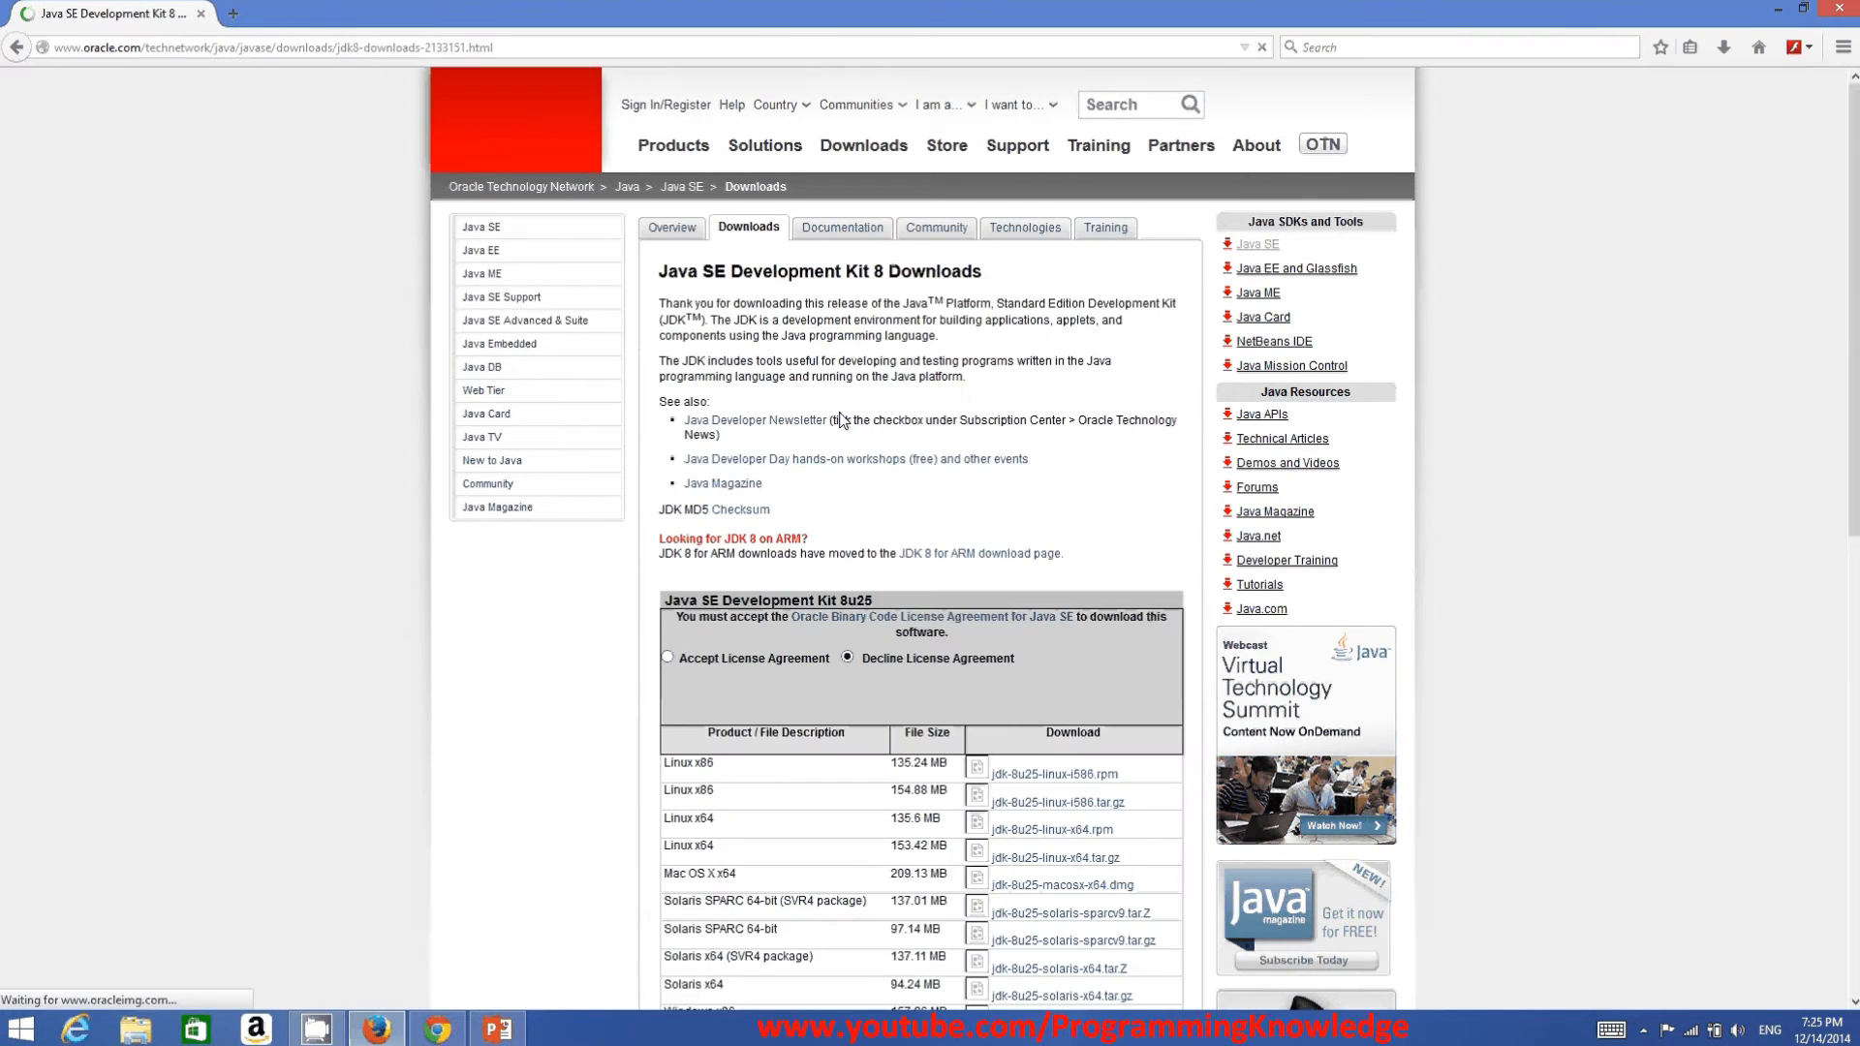
scroll(860, 469, down, 5)
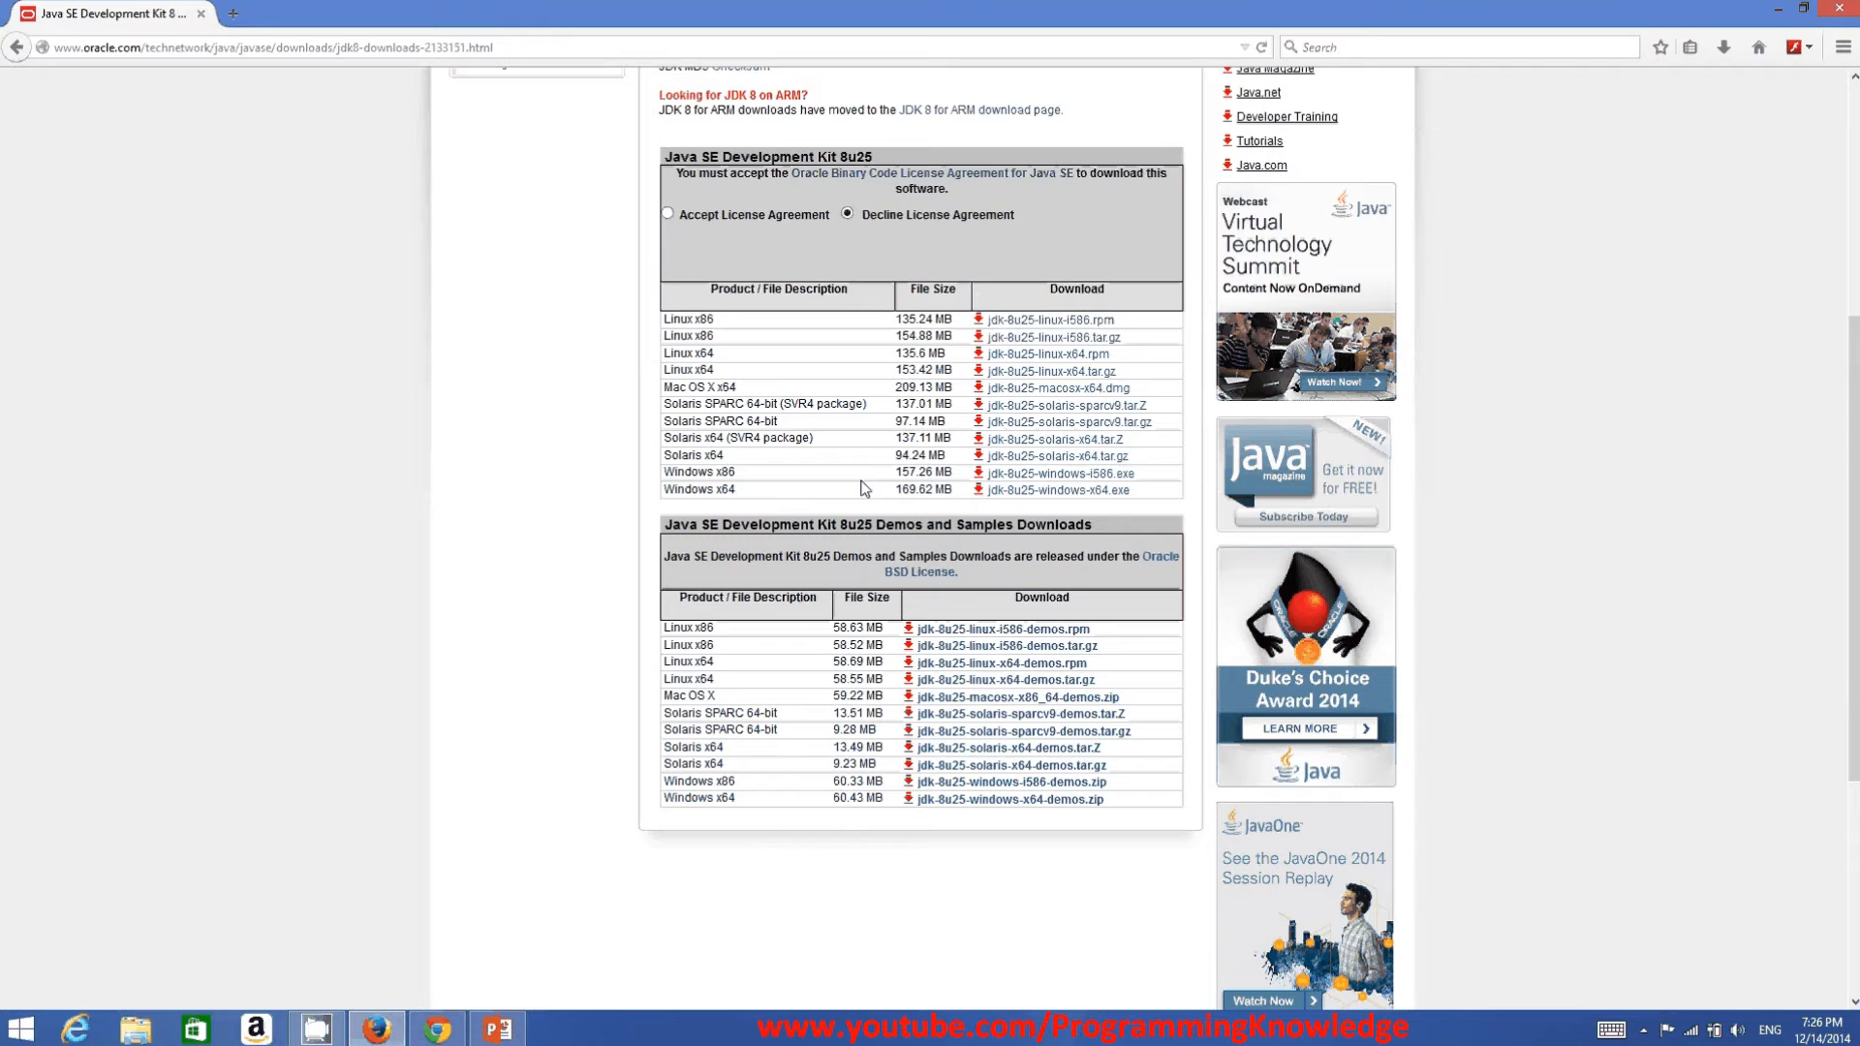
scroll(865, 488, up, 3)
scroll(865, 488, up, 6)
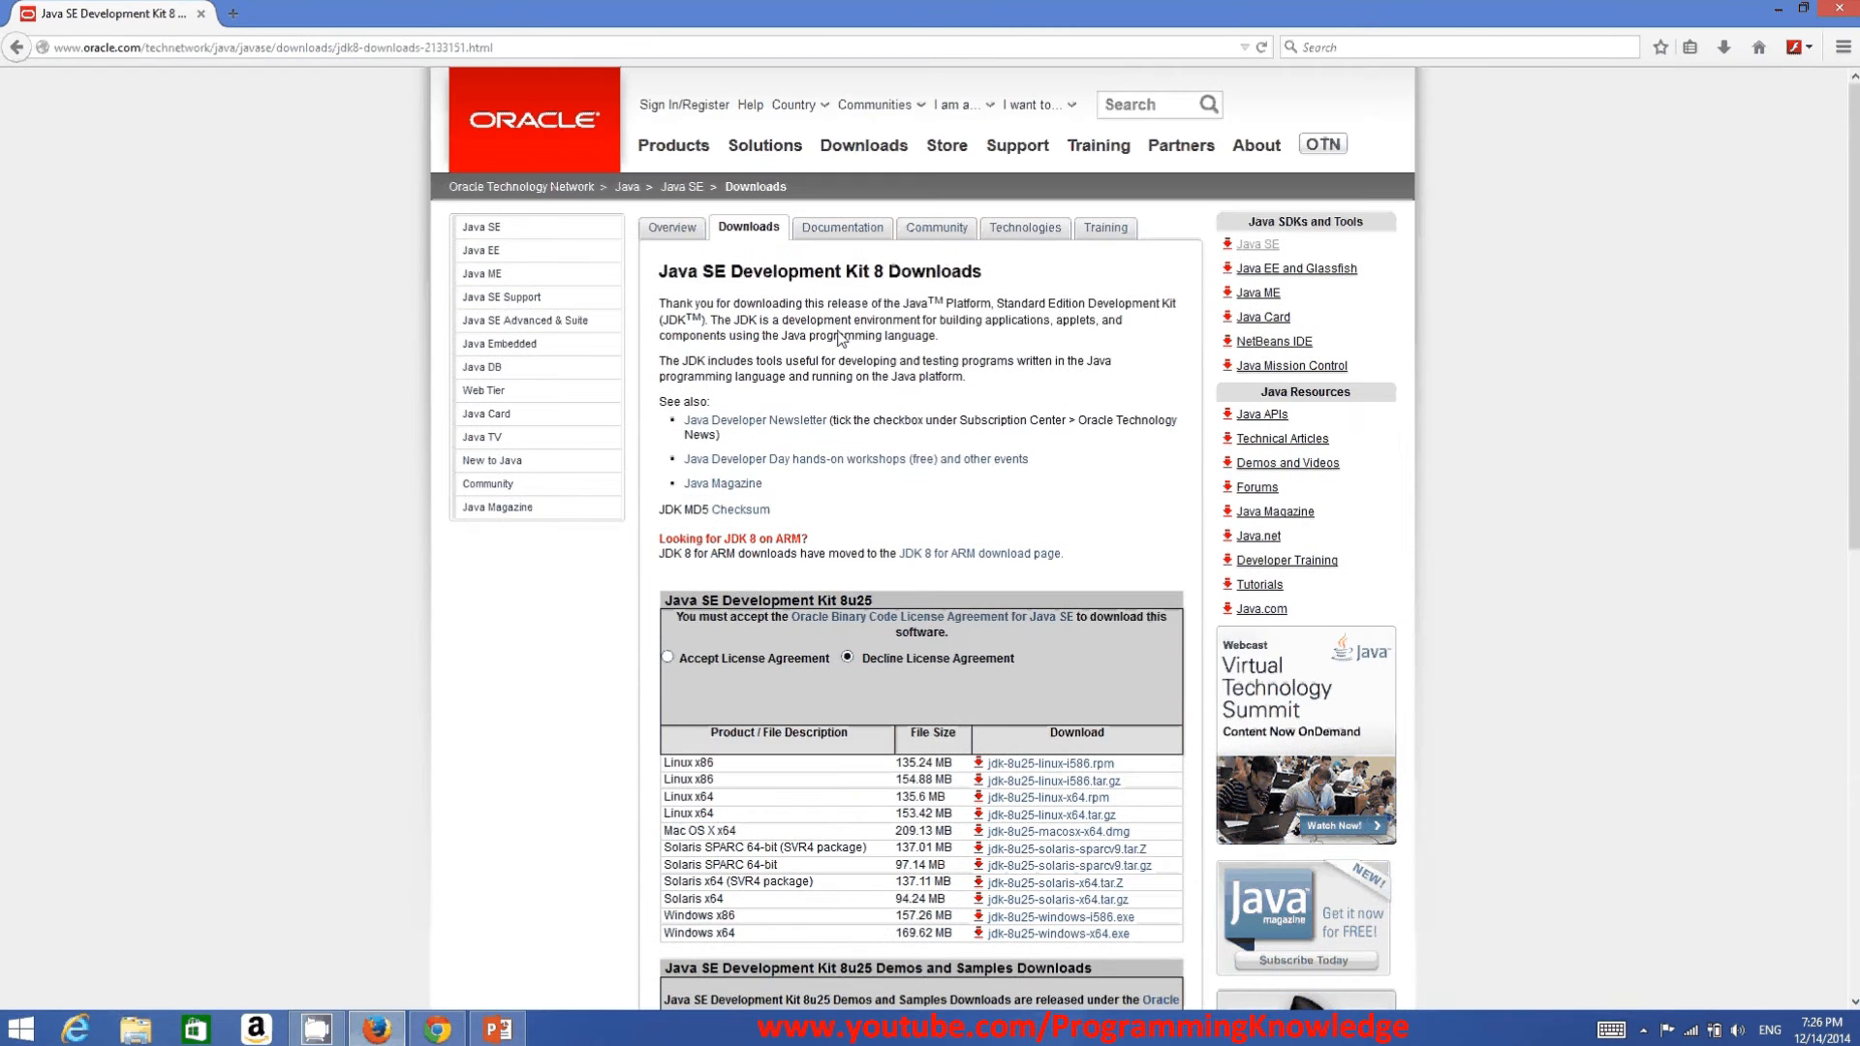
key(alt+Left)
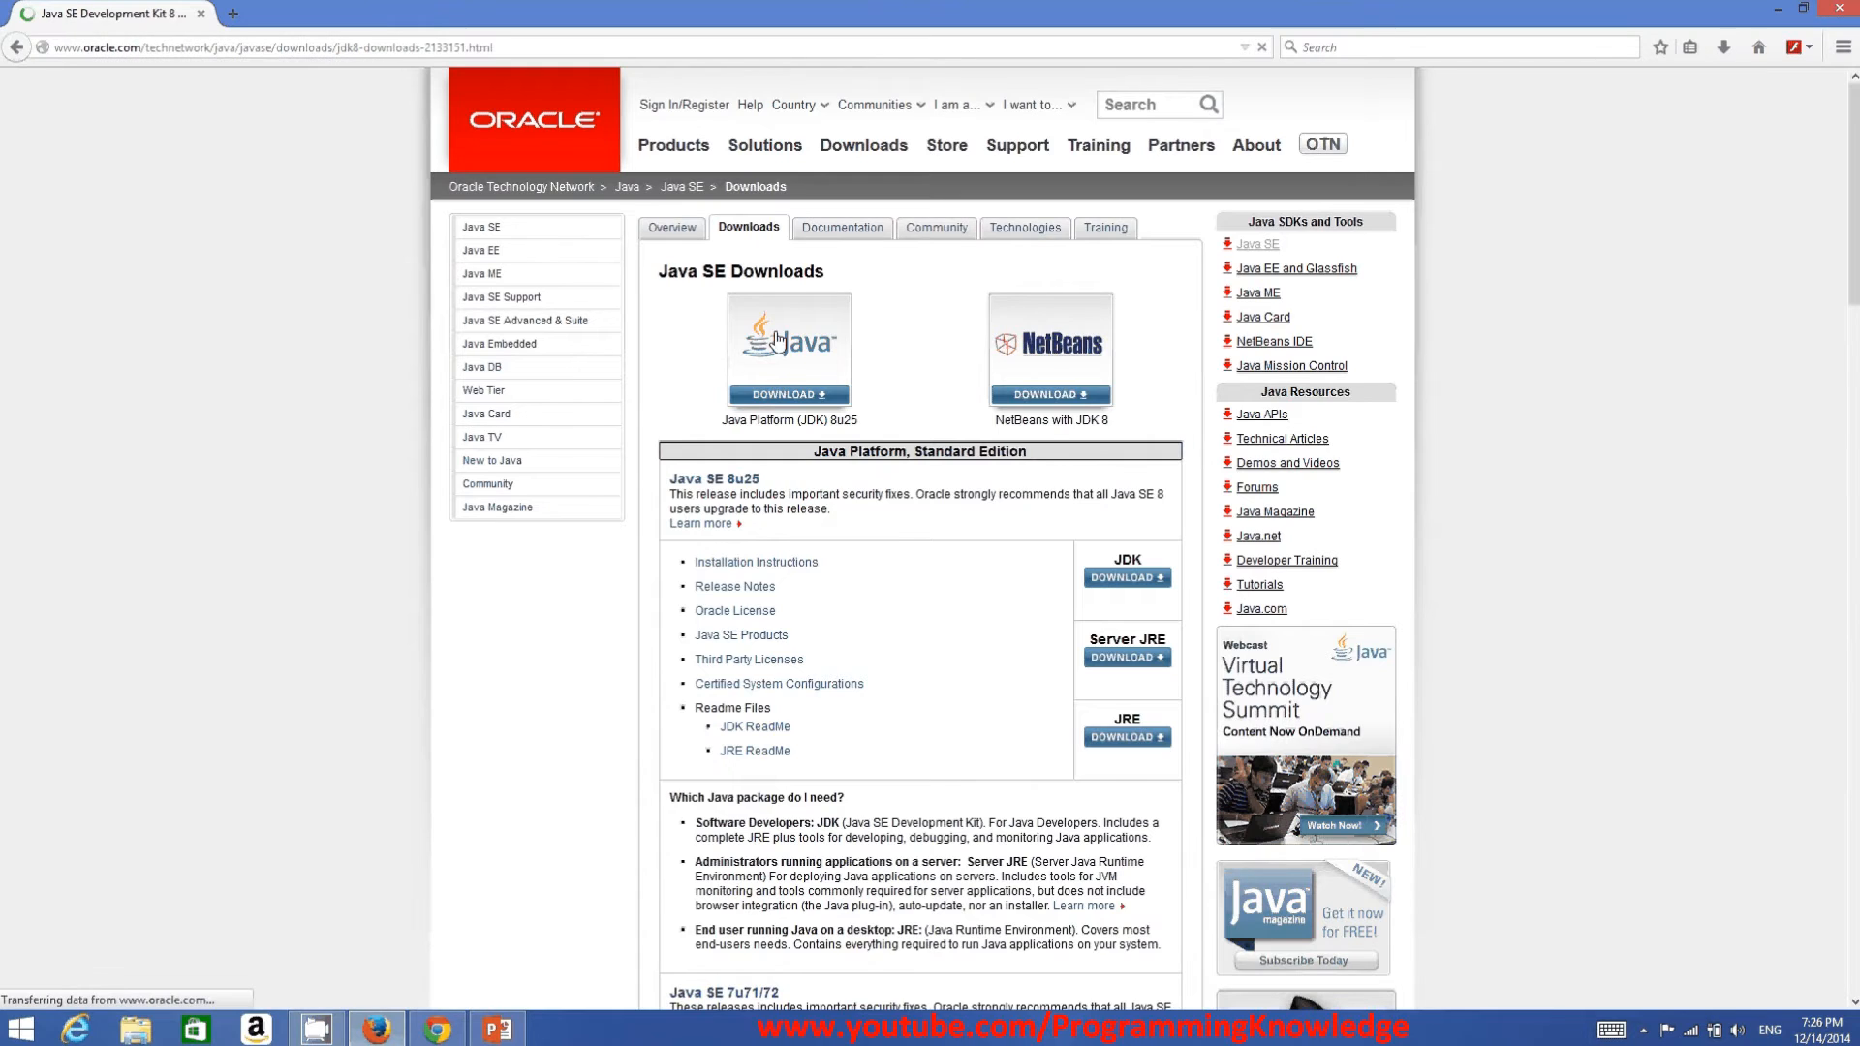
scroll(852, 451, down, 5)
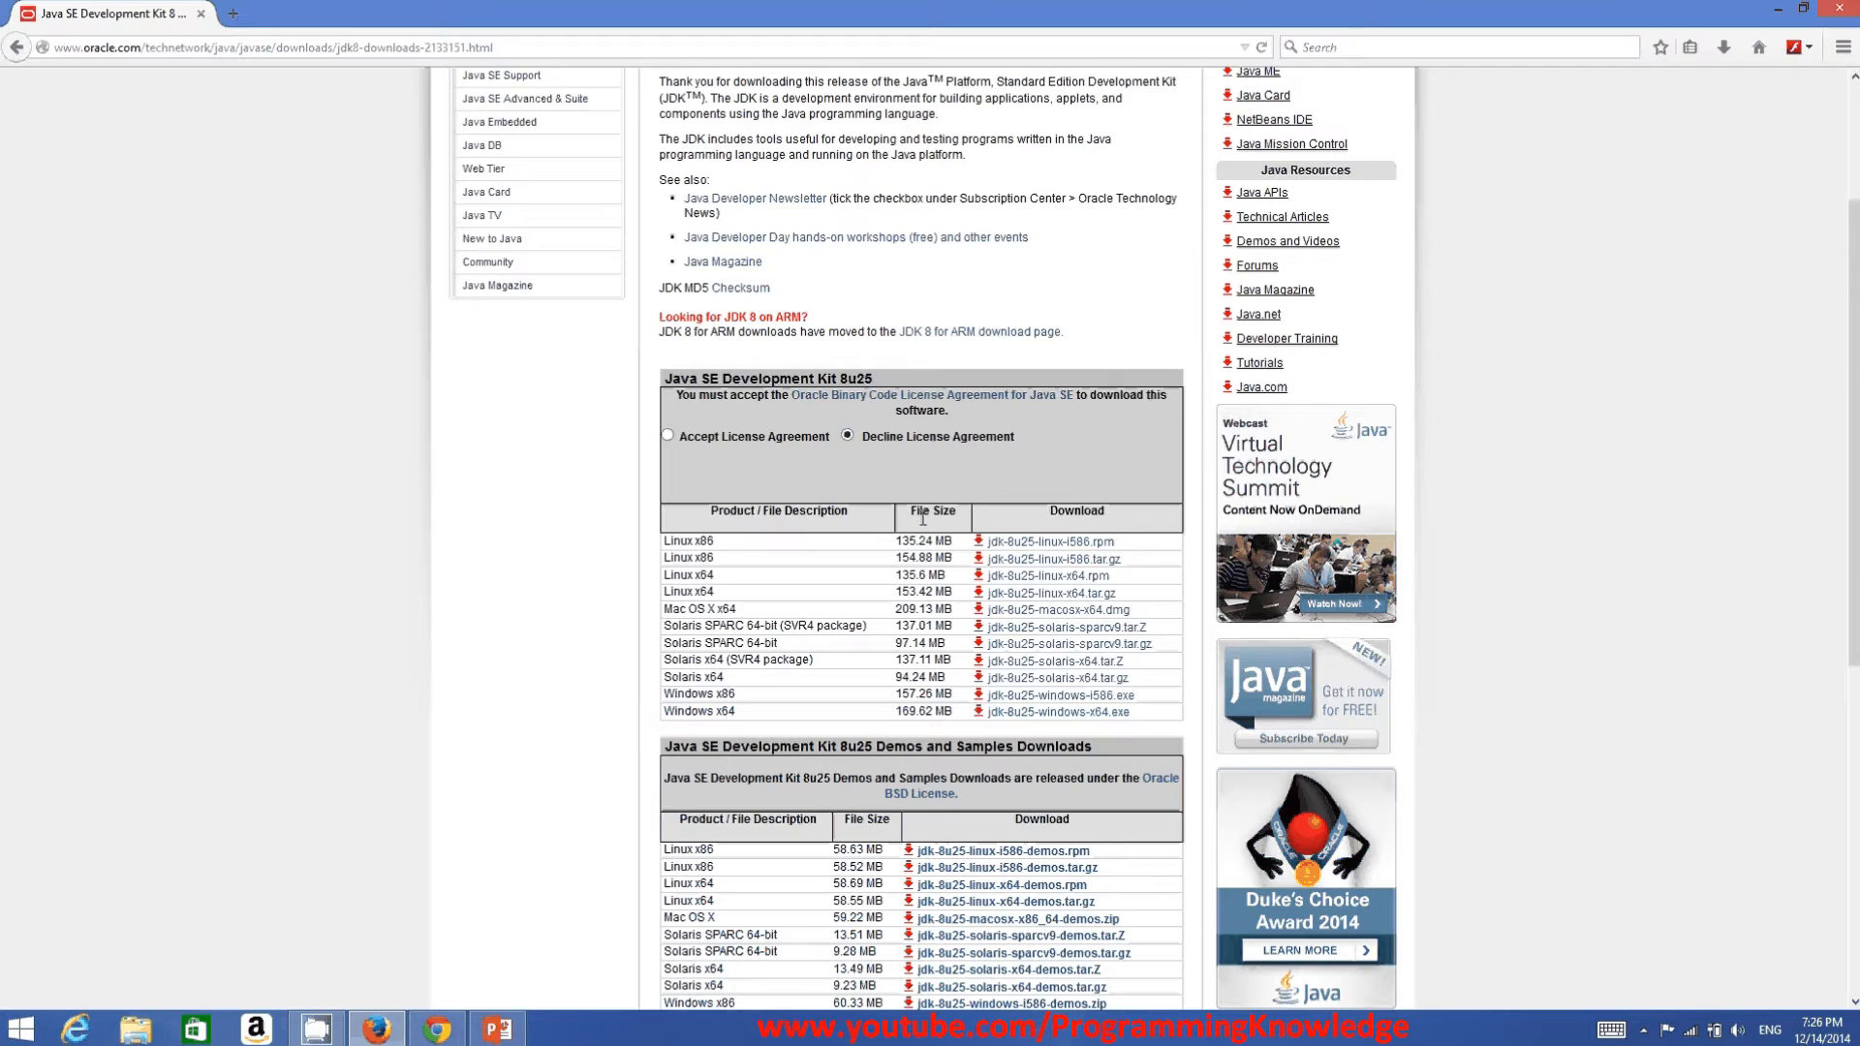
click(667, 436)
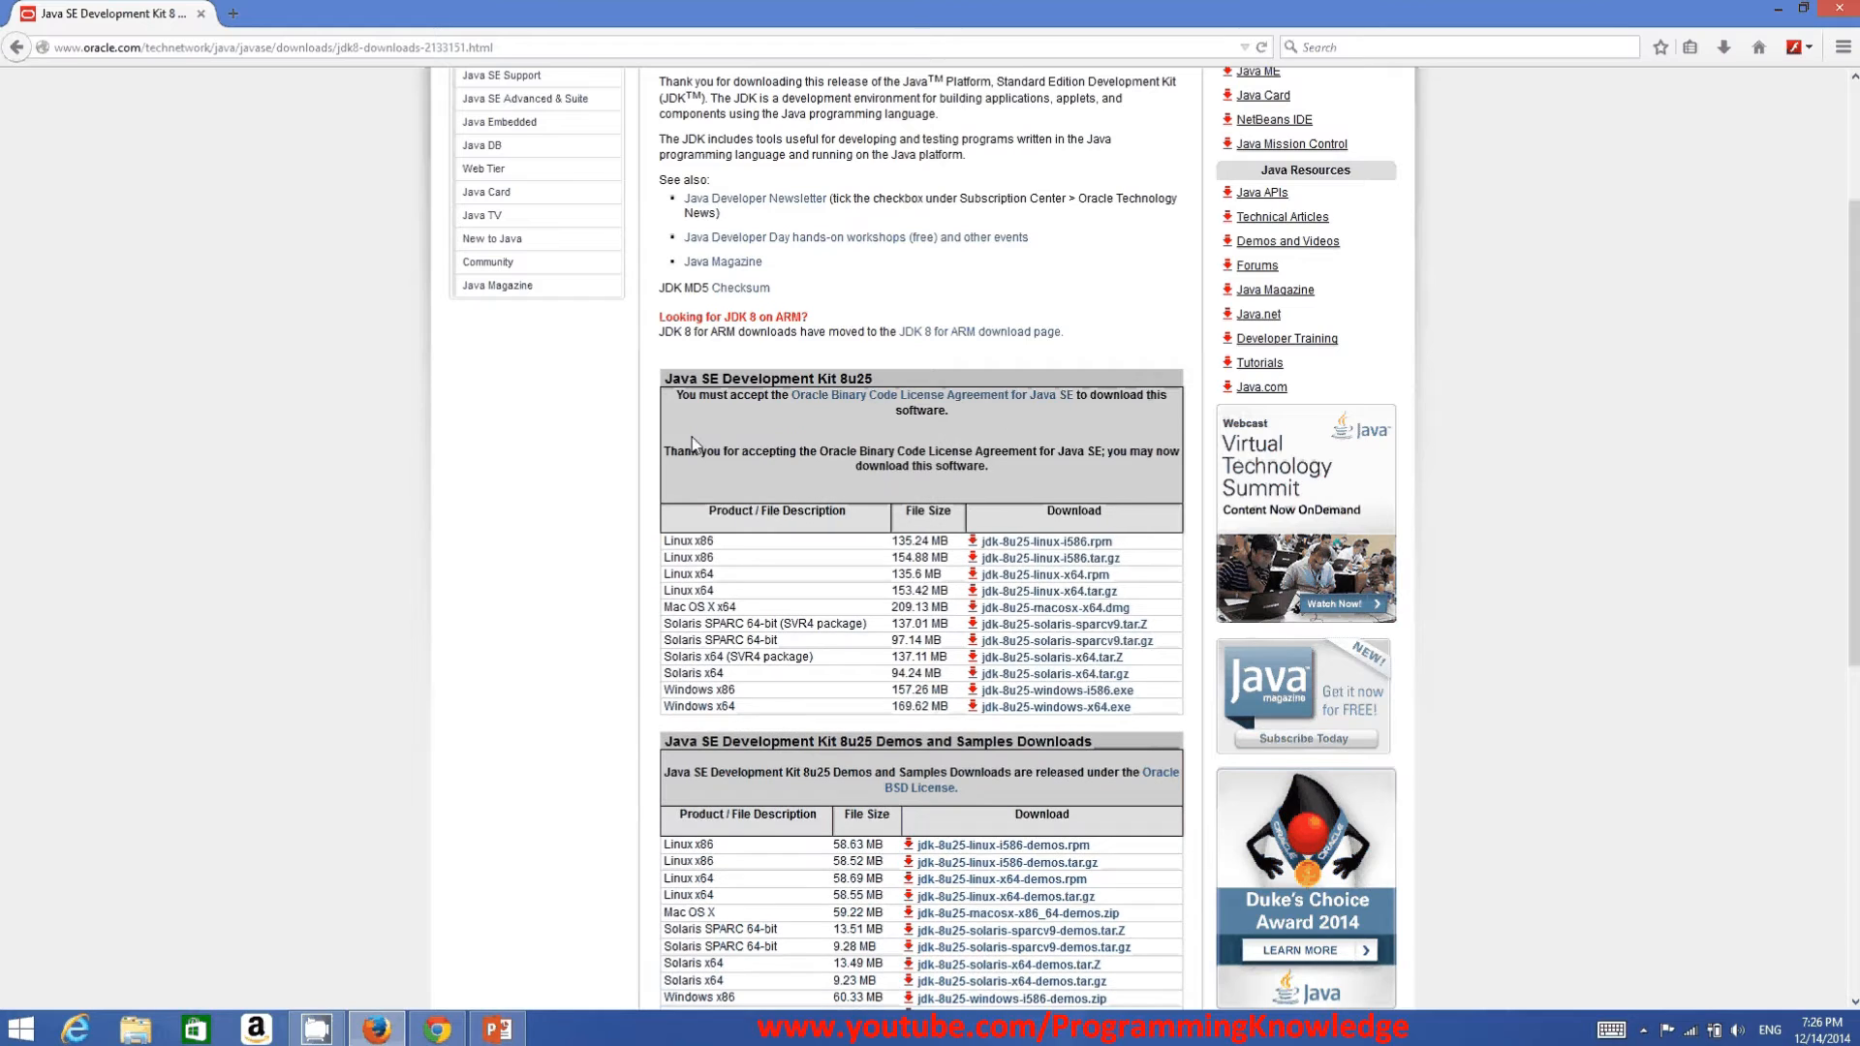
Compare the Windows x86 and Windows x64 entries in the JDK 8u25 download list.
scroll(767, 444, down, 2)
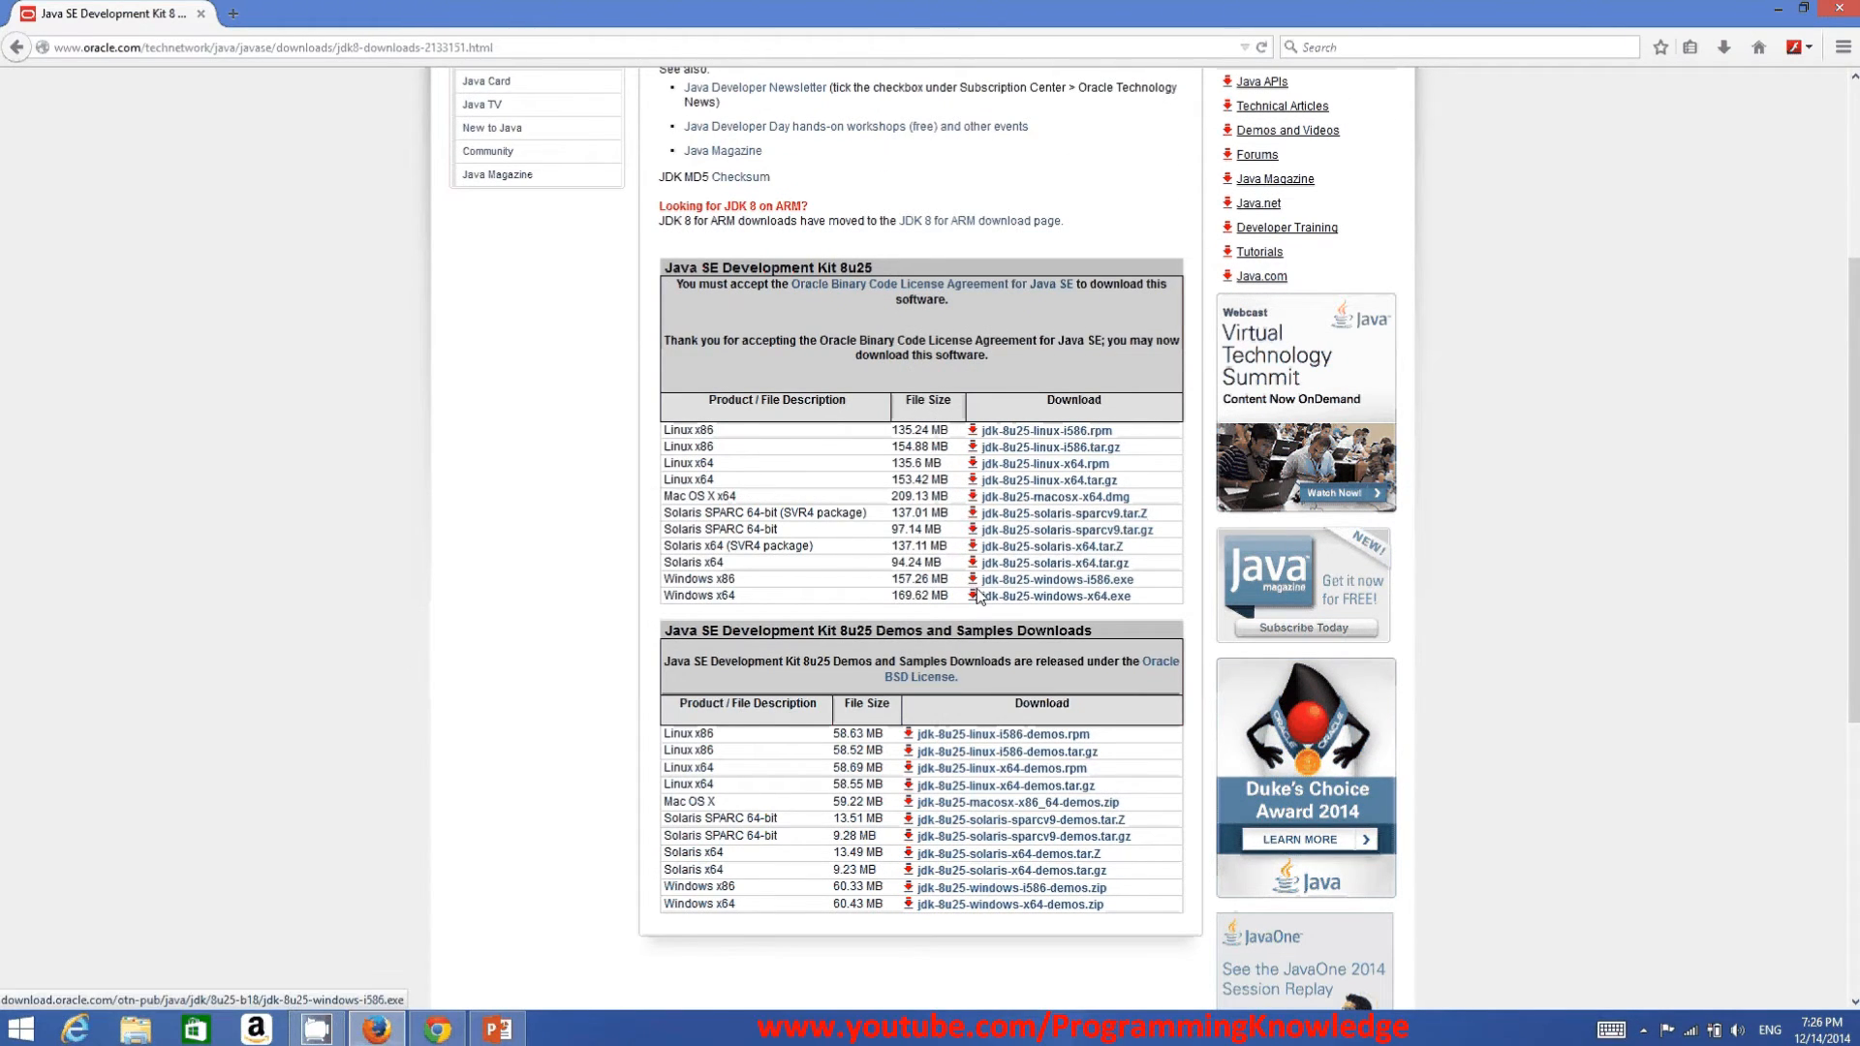
drag(674, 594, 733, 596)
drag(736, 579, 719, 584)
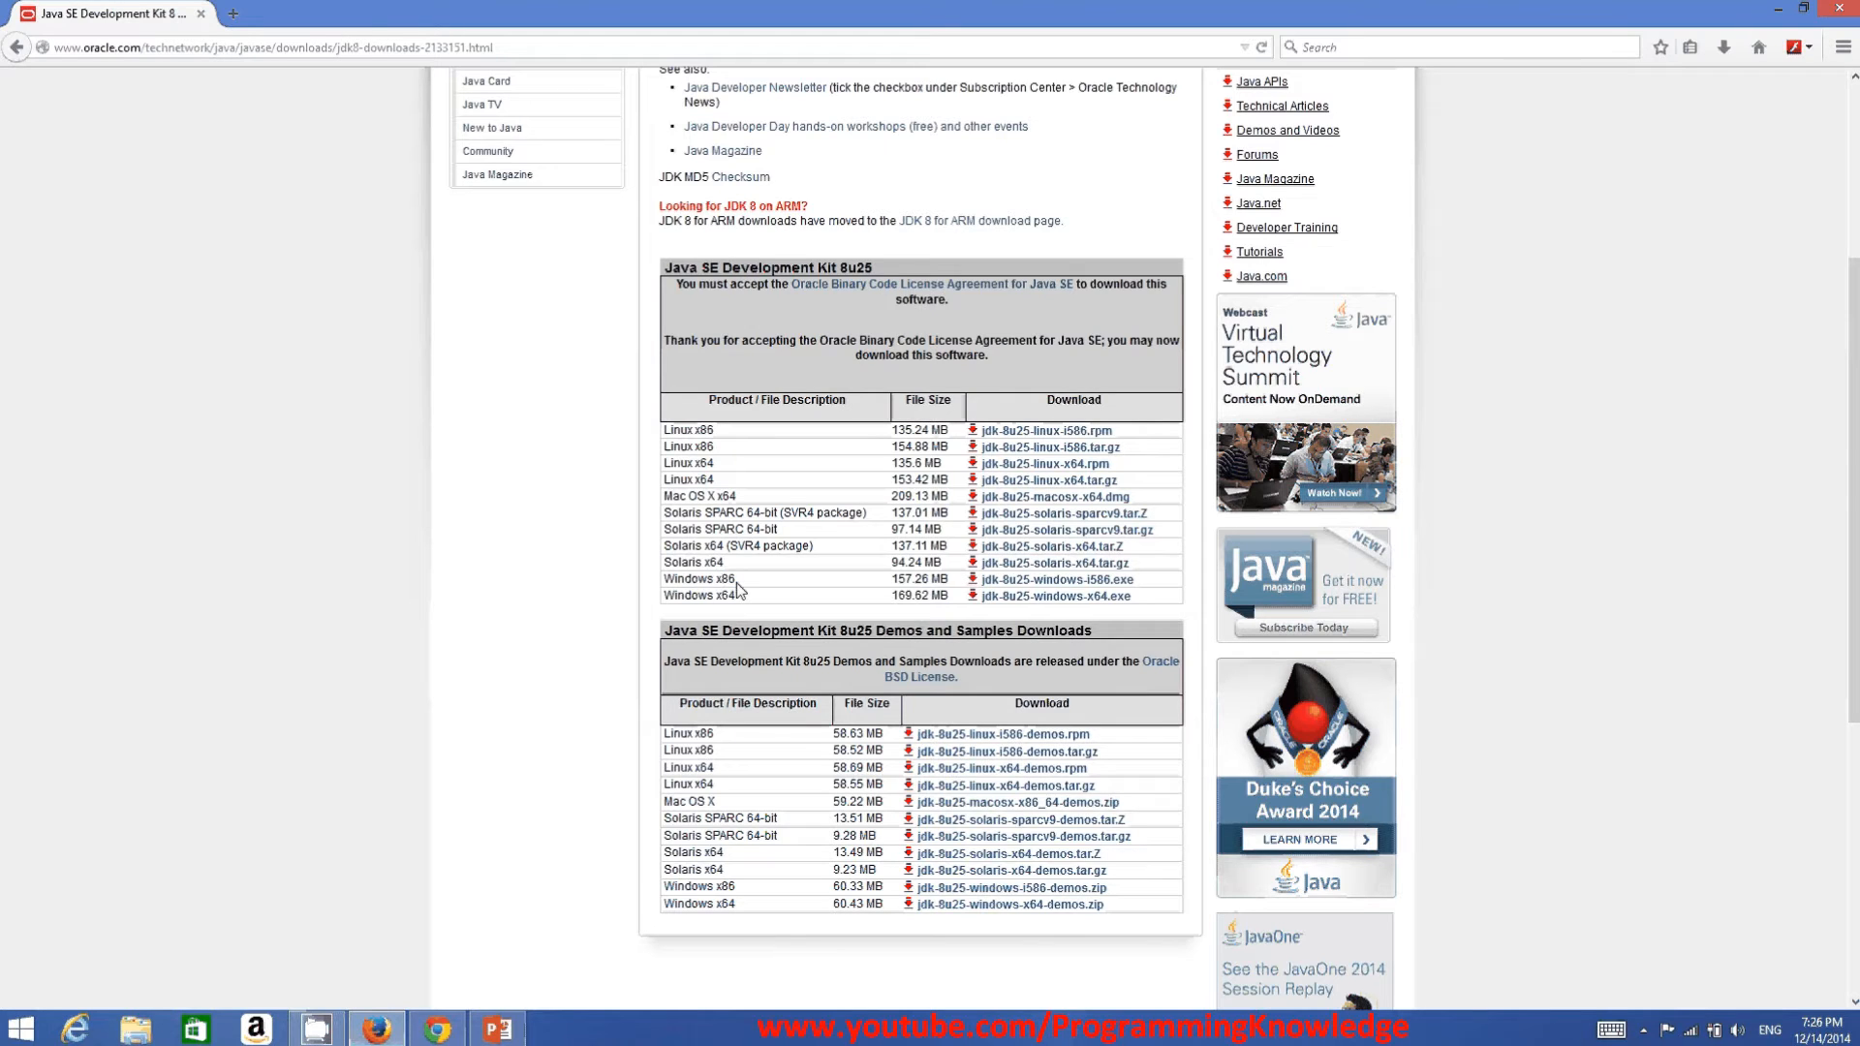
drag(735, 581, 718, 597)
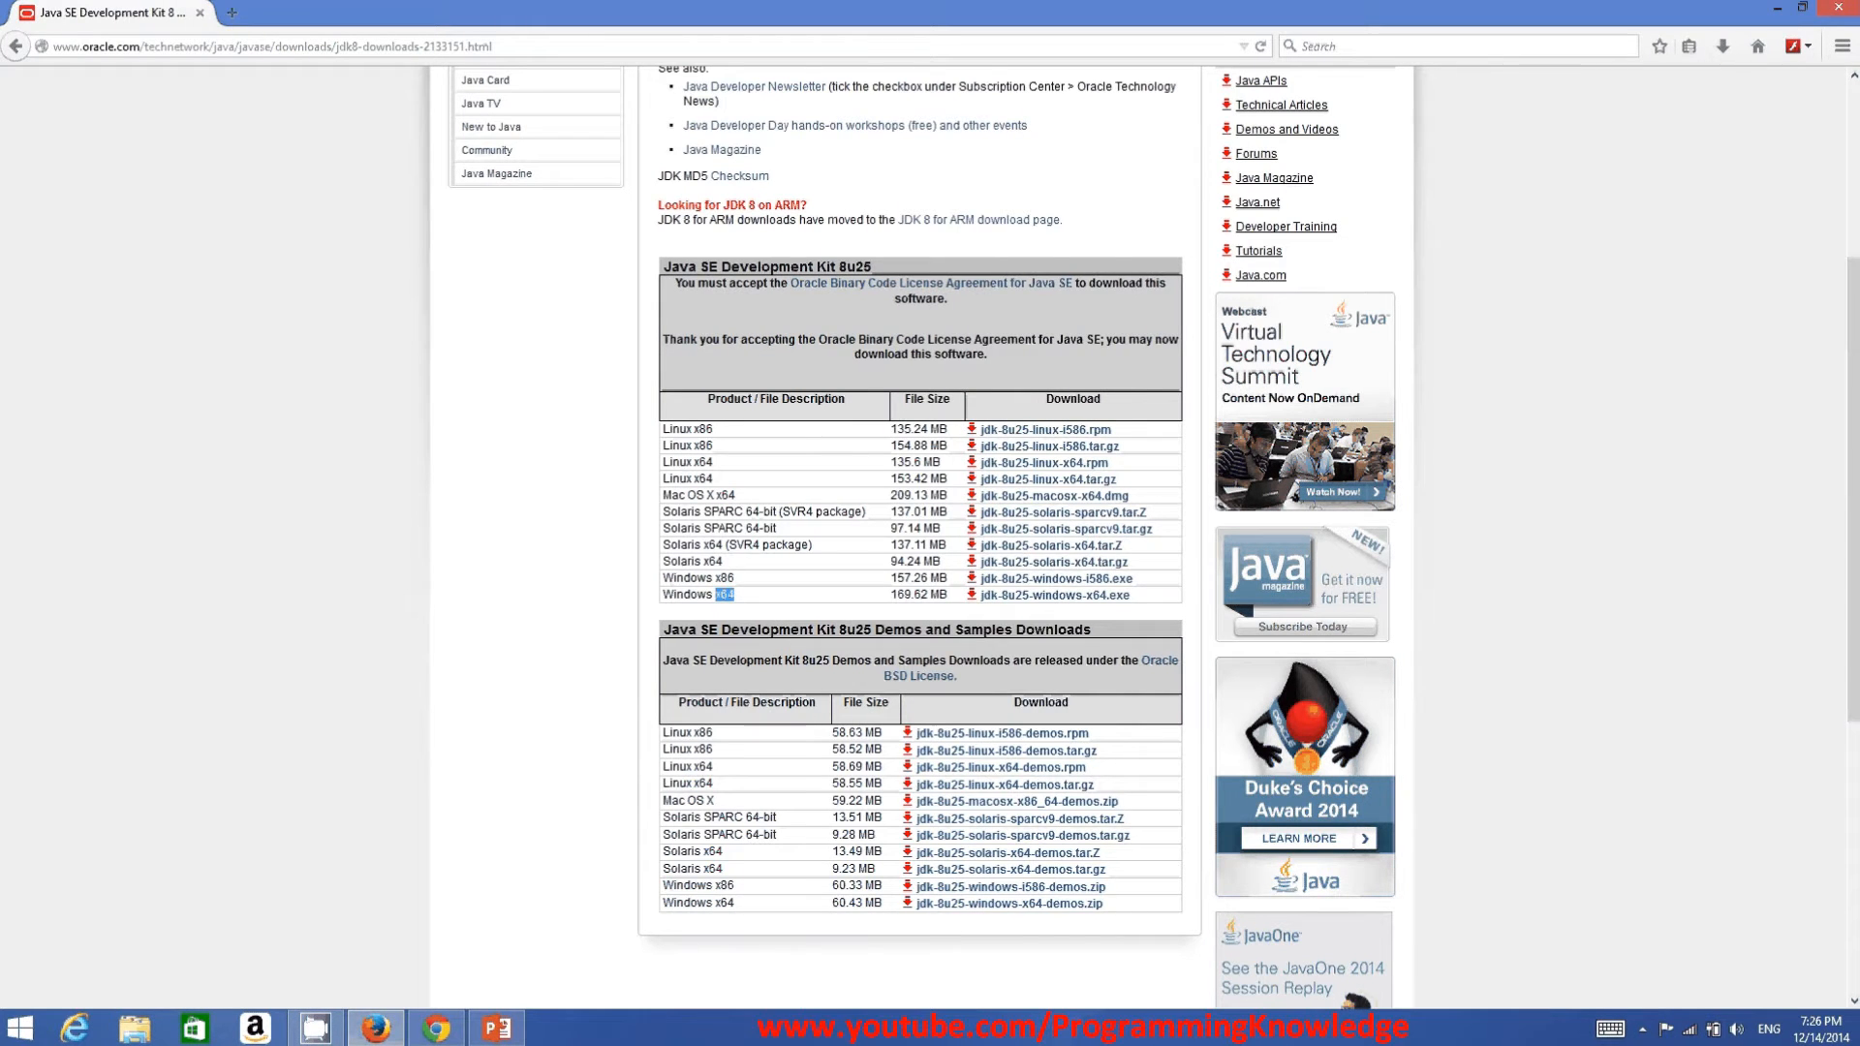
Search Windows for "sys", open the System information, check the system type, and close the window.
mouse_move(1858, 1044)
click(1818, 477)
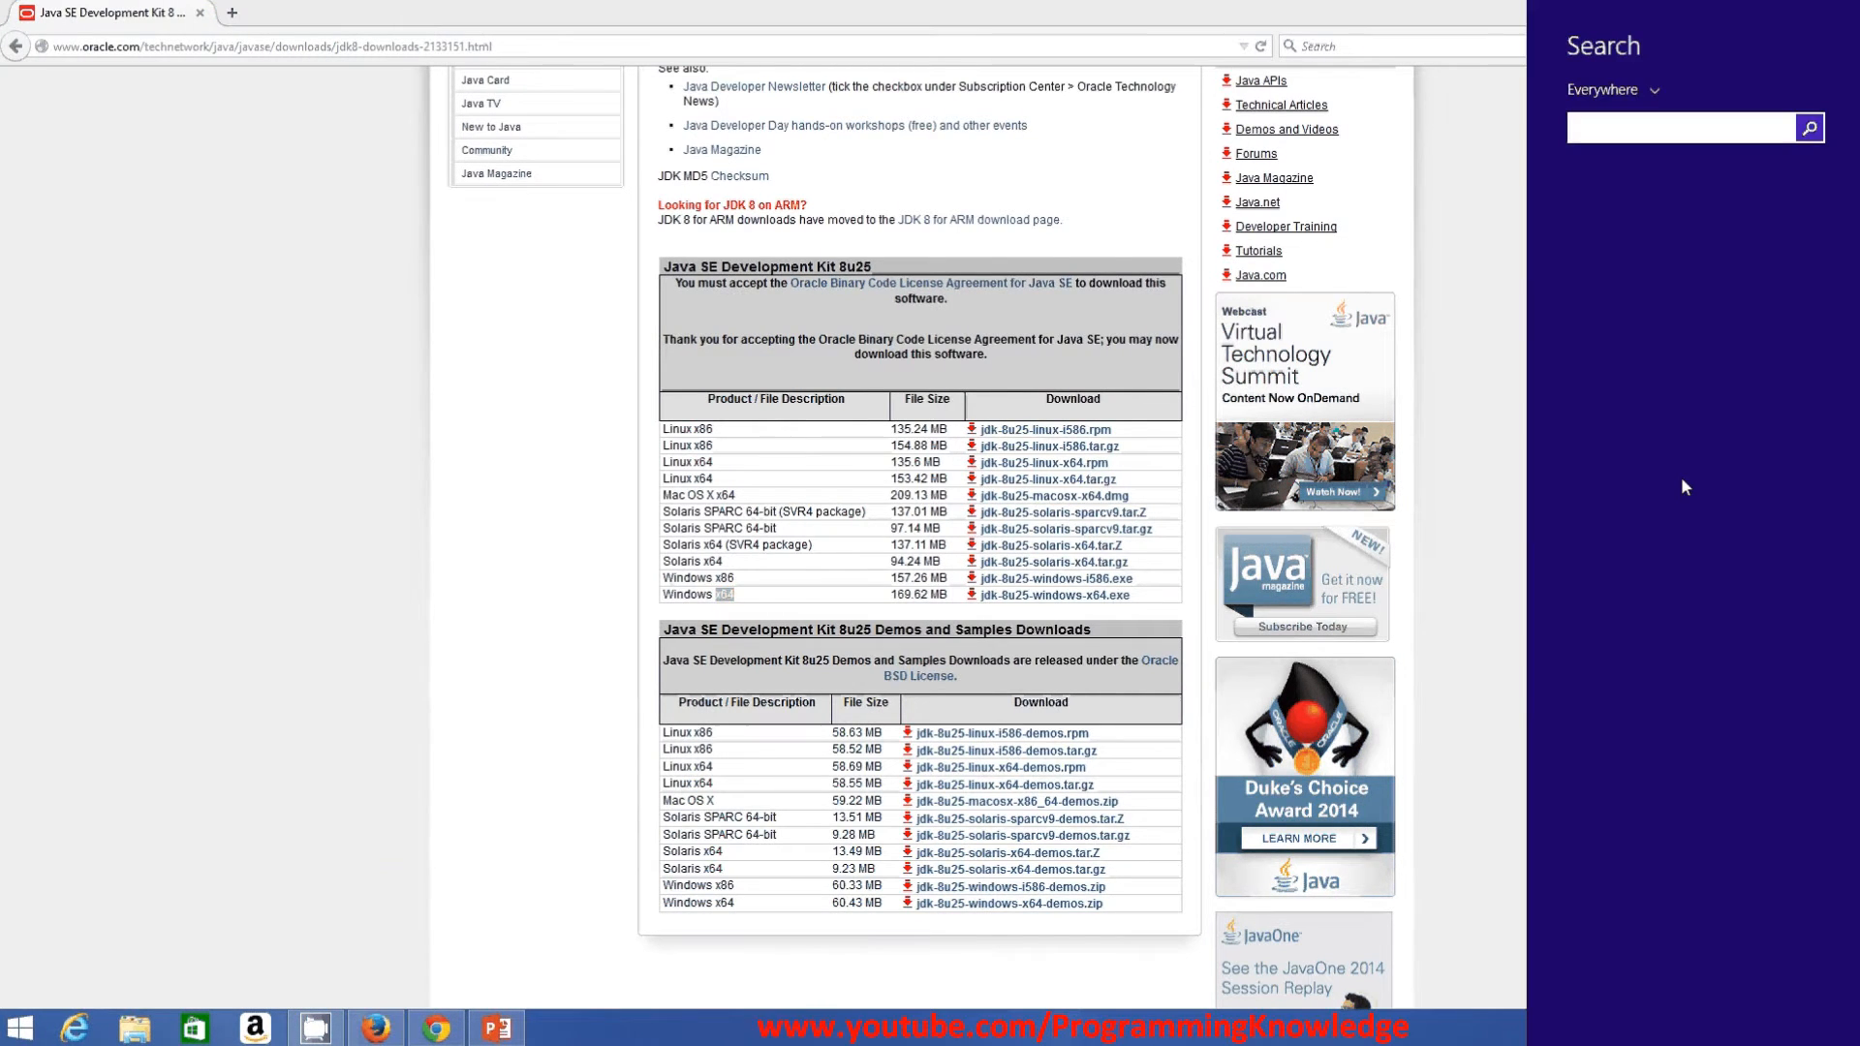
text(szs)
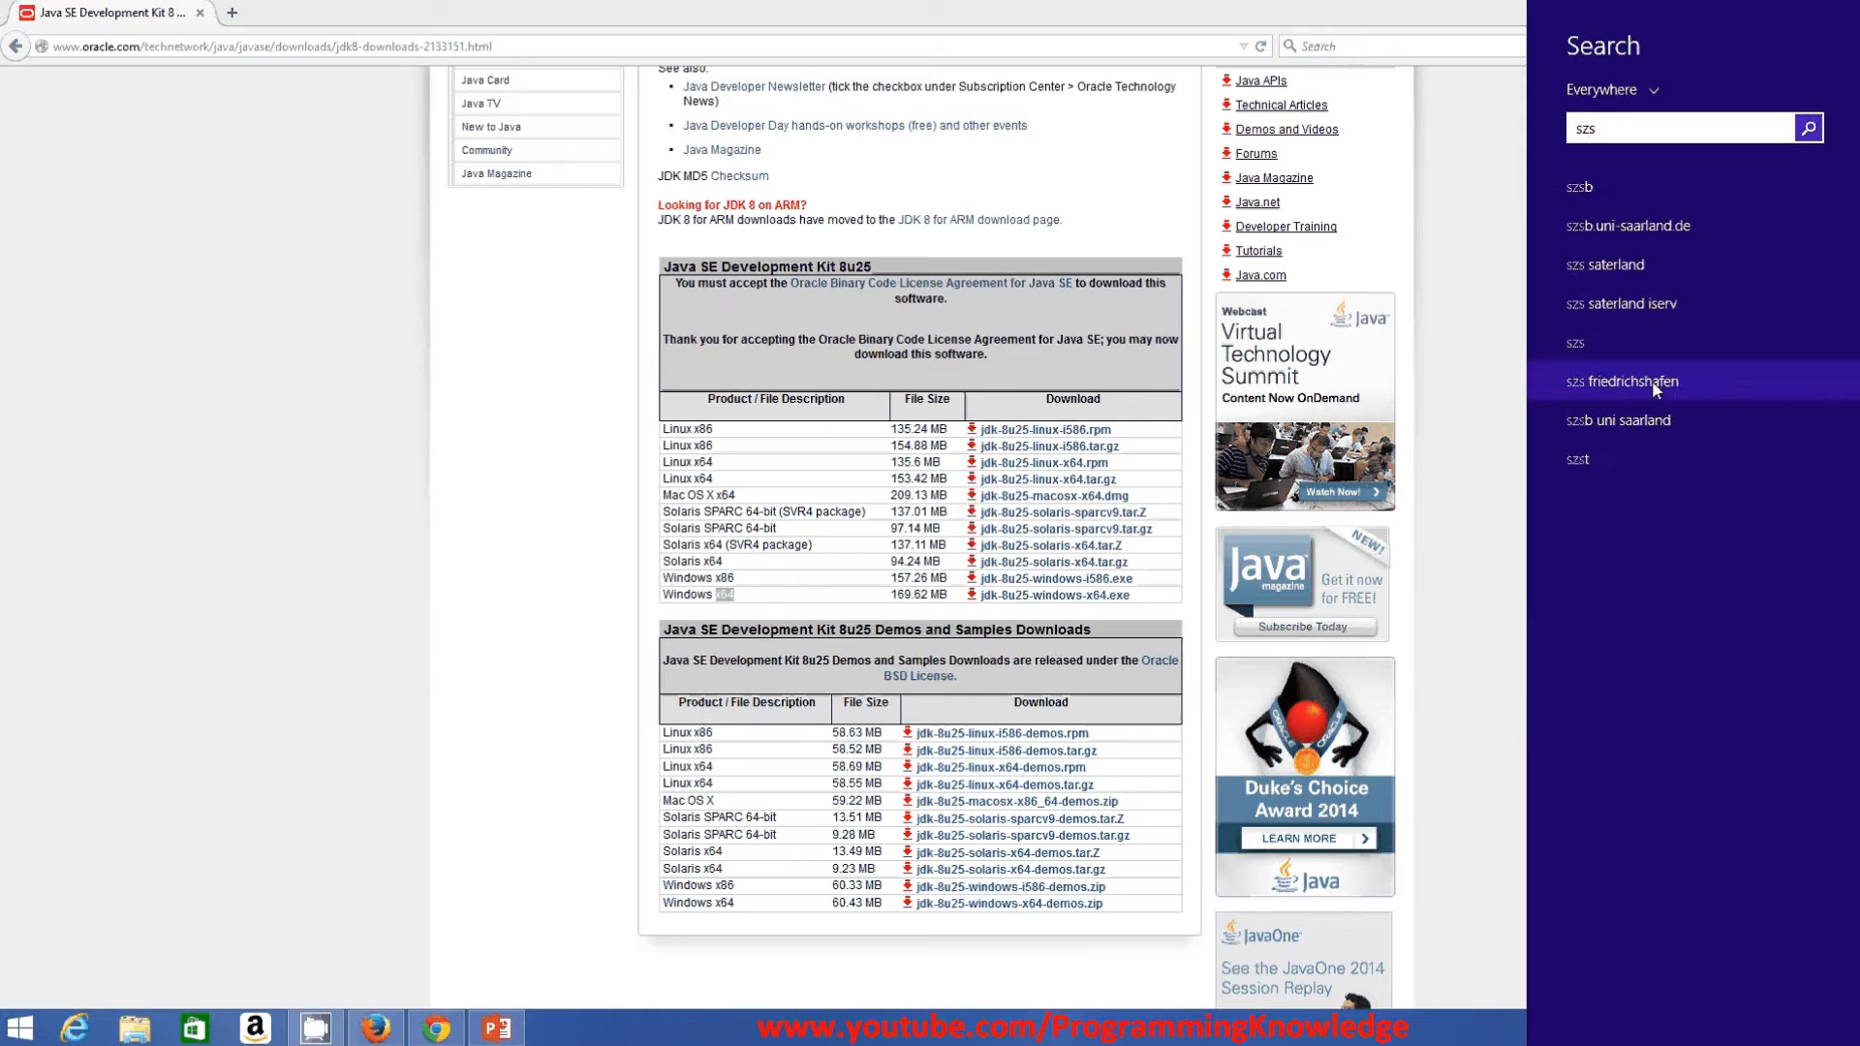
key(BackSpace)
key(BackSpace)
key(BackSpace)
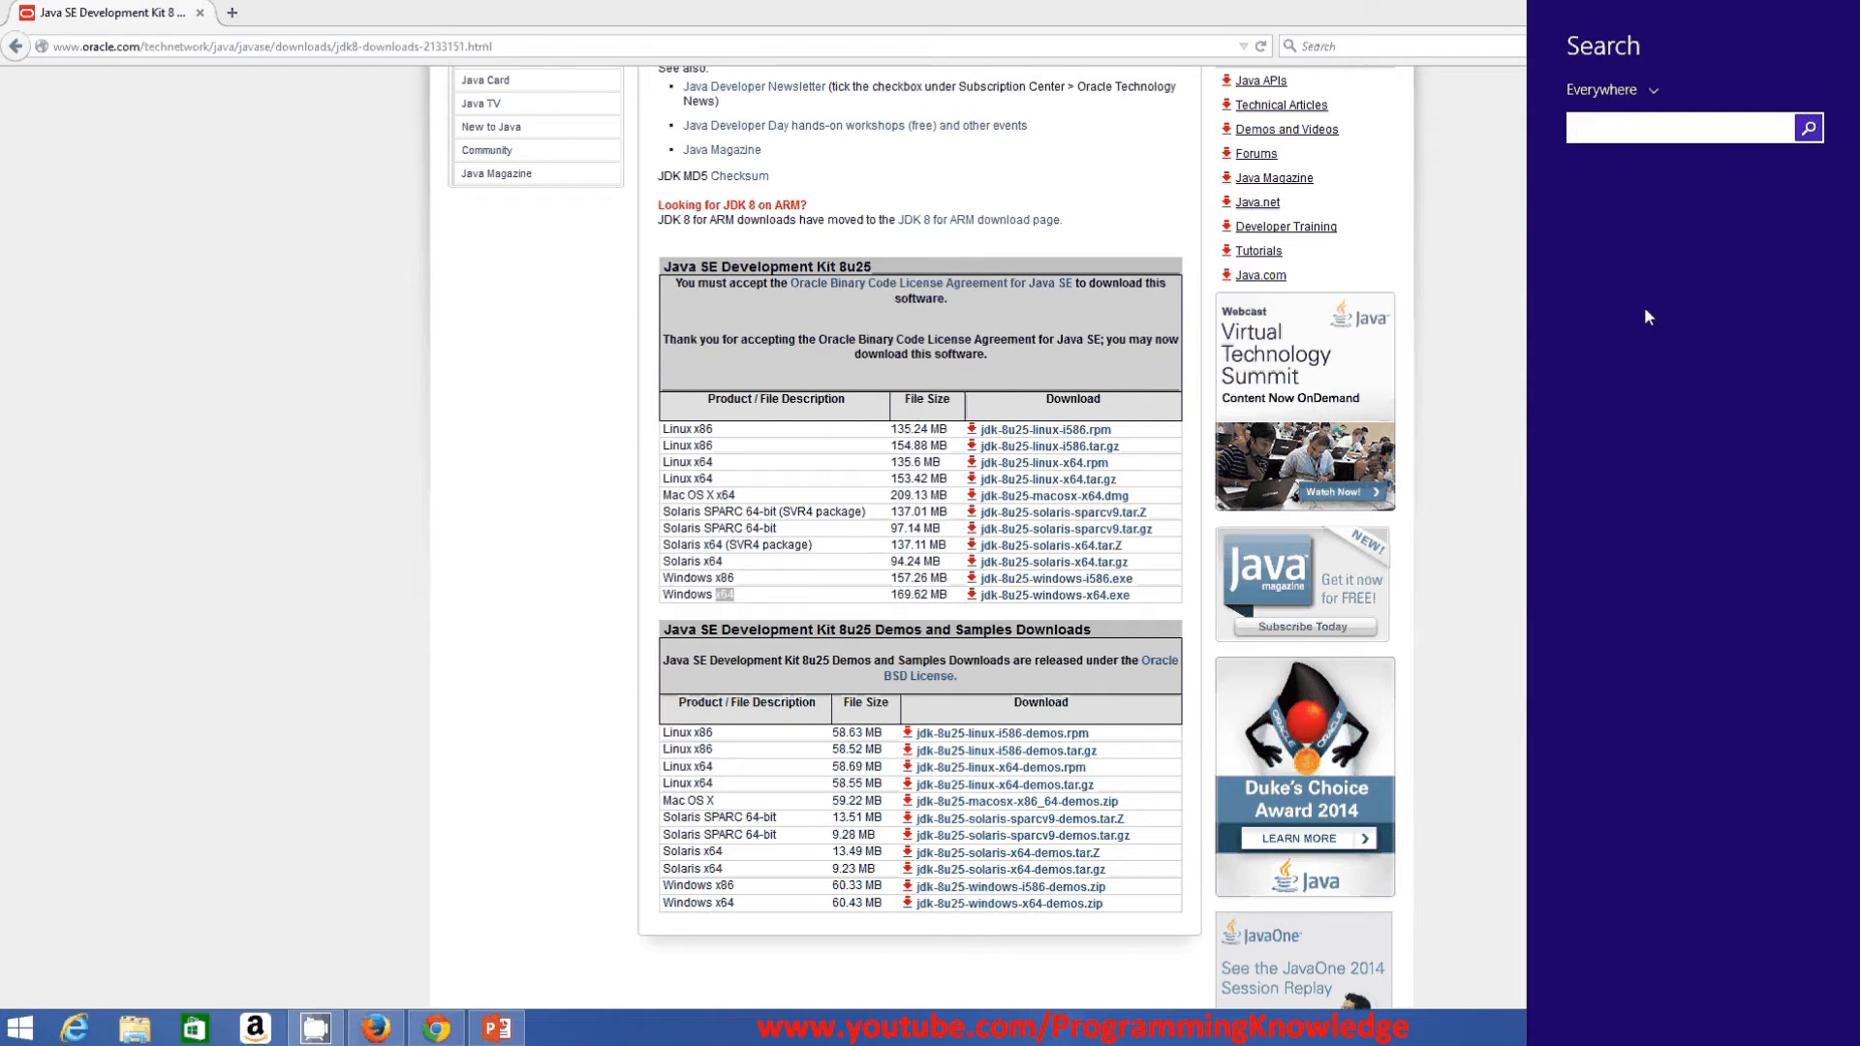
text(sys)
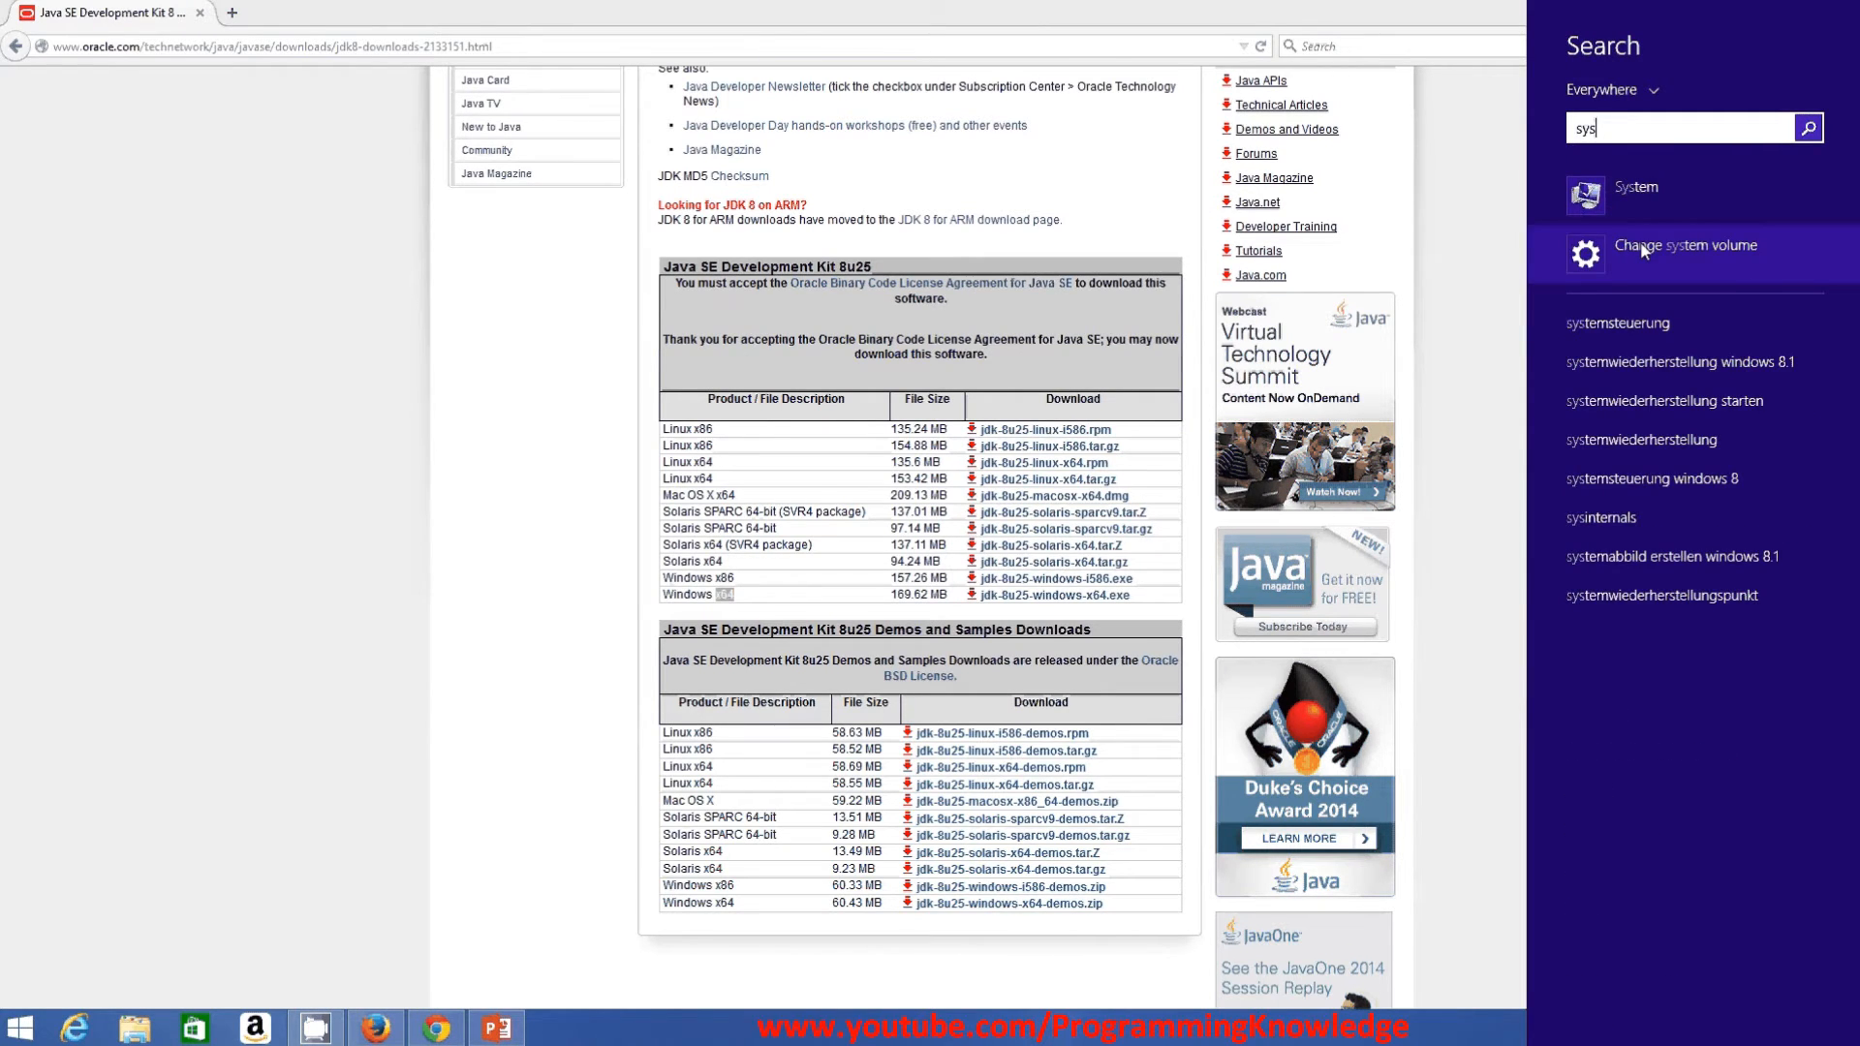
click(1636, 191)
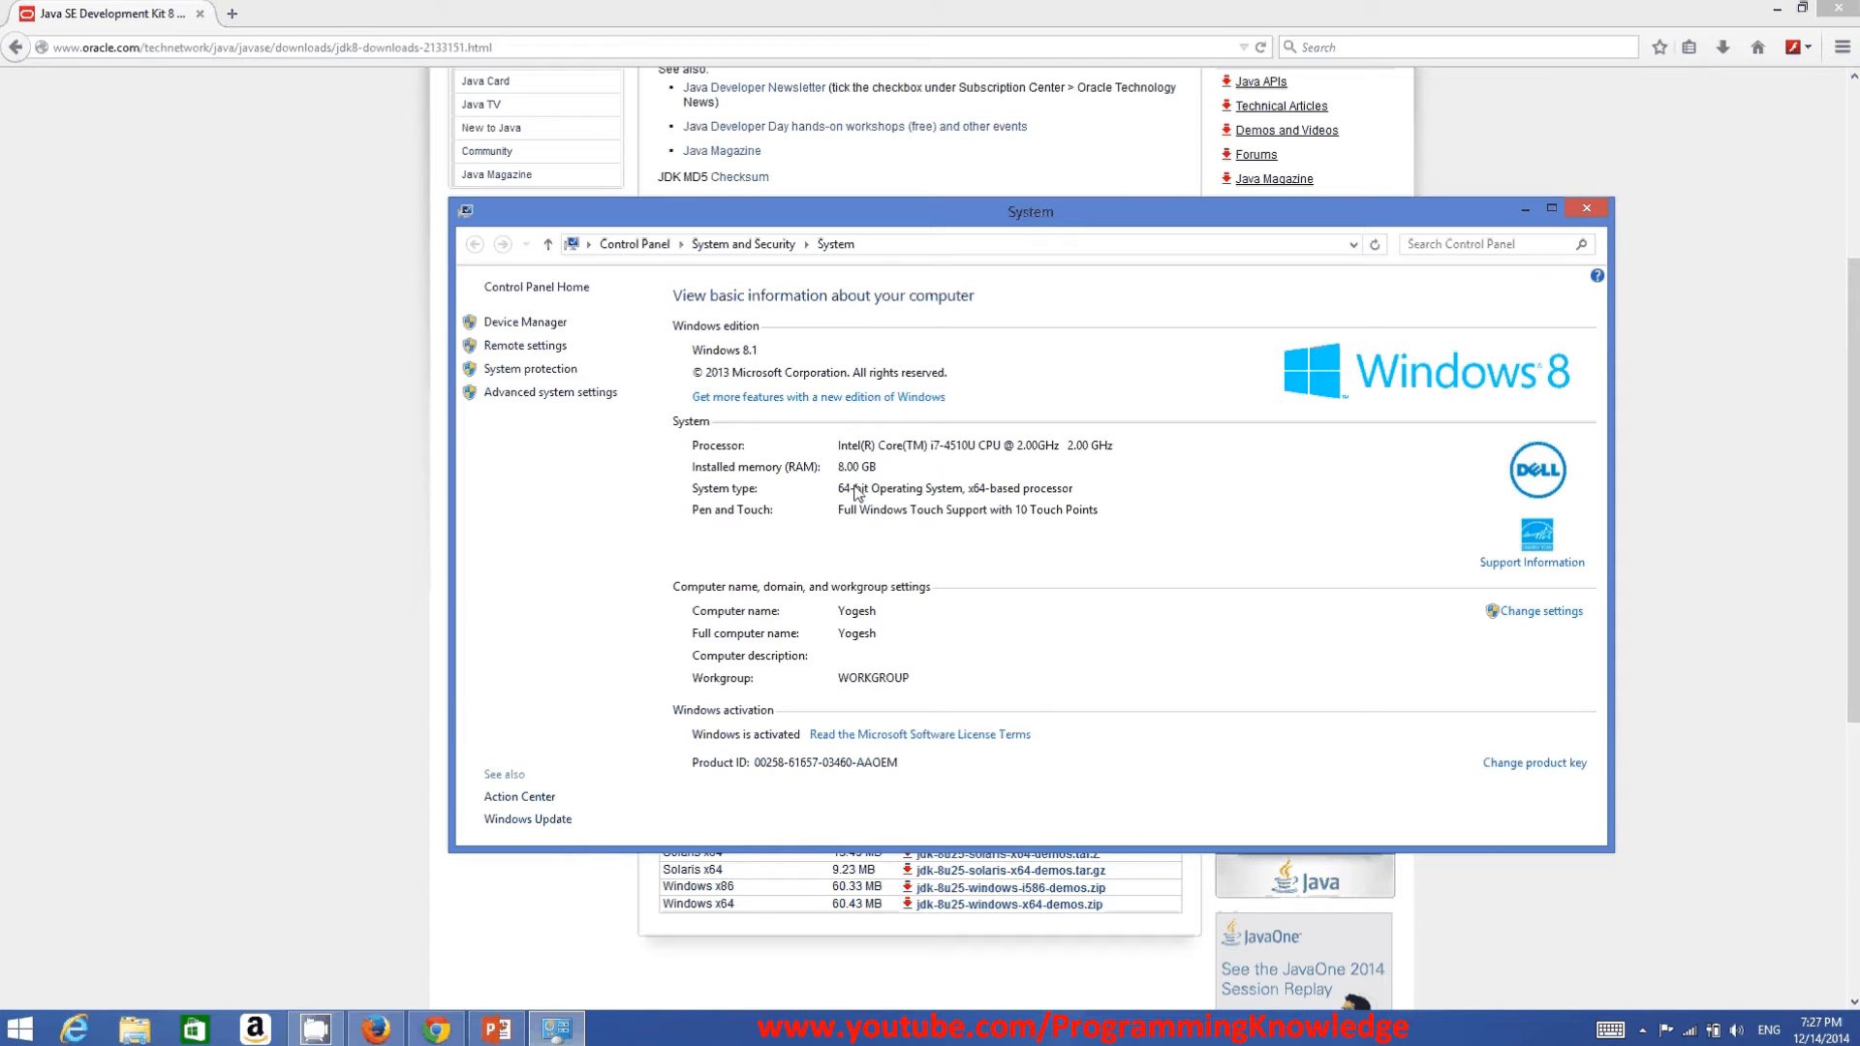
click(1589, 211)
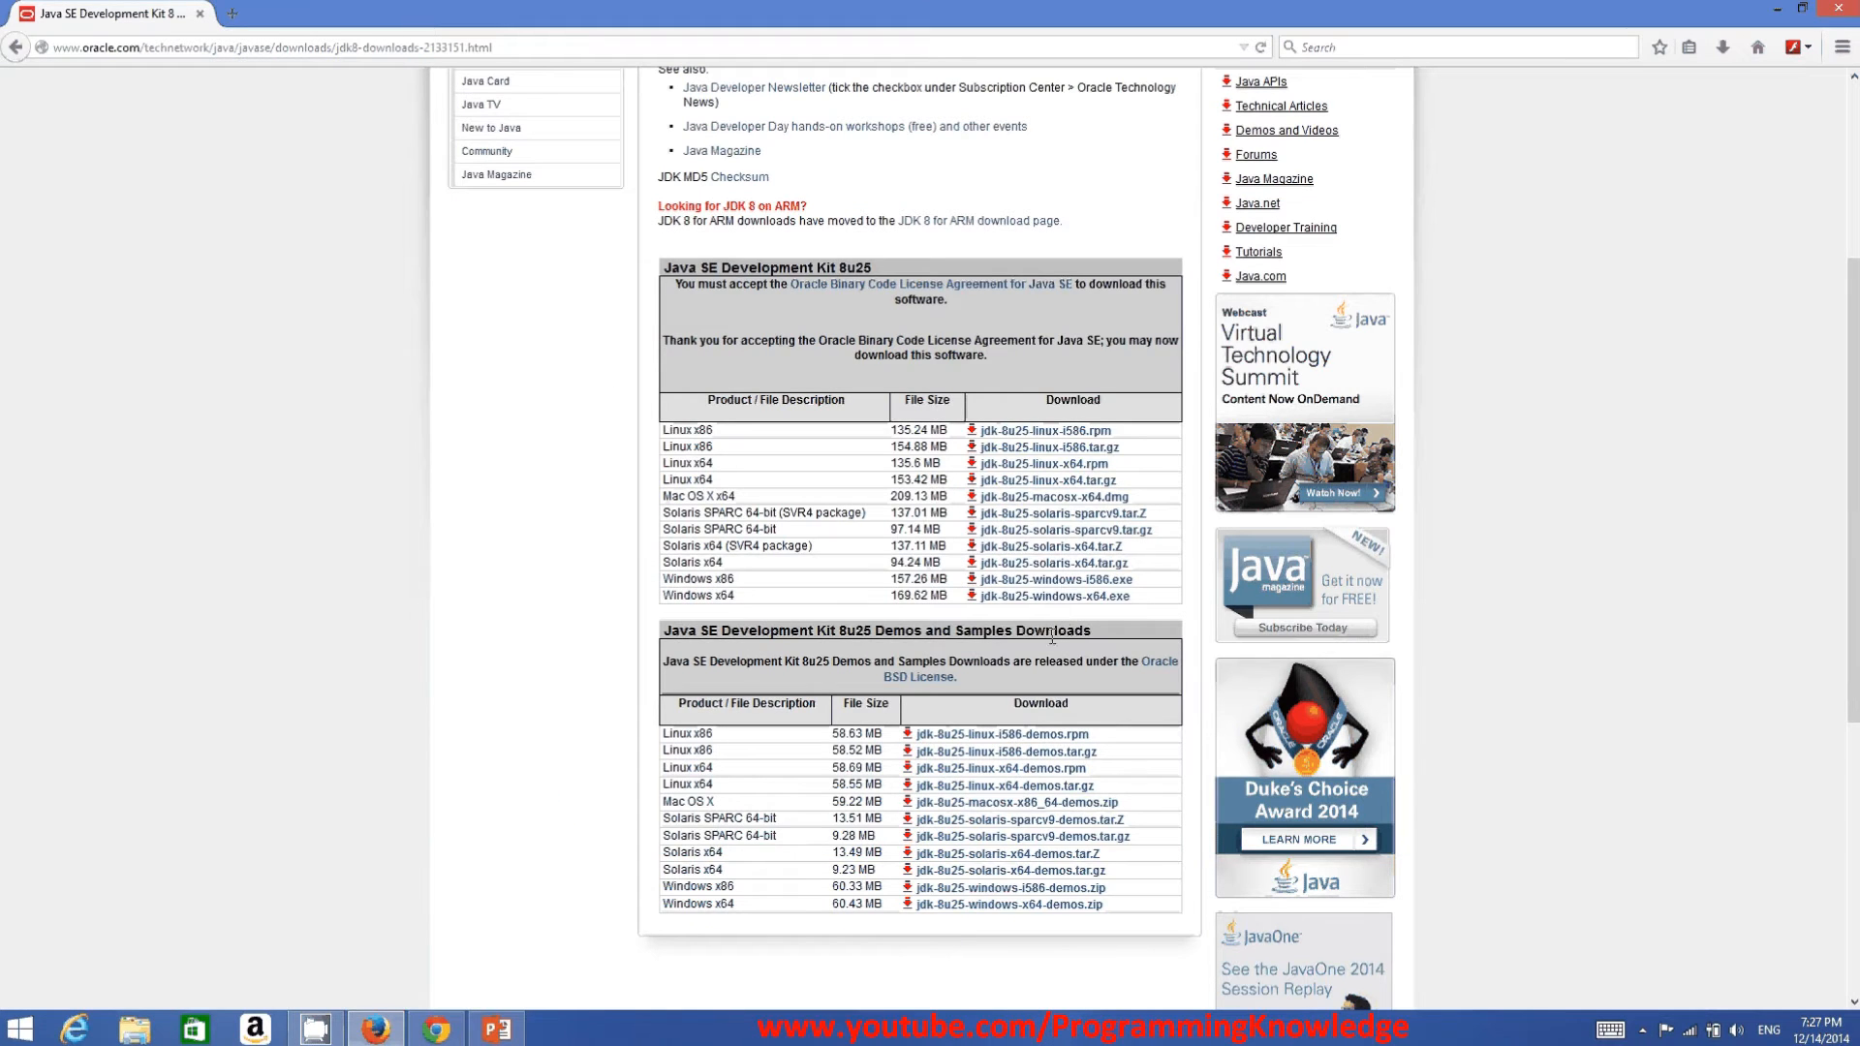
Download the Windows x64 installer jdk-8u25-windows-x64.exe and save the file.
drag(675, 595, 735, 596)
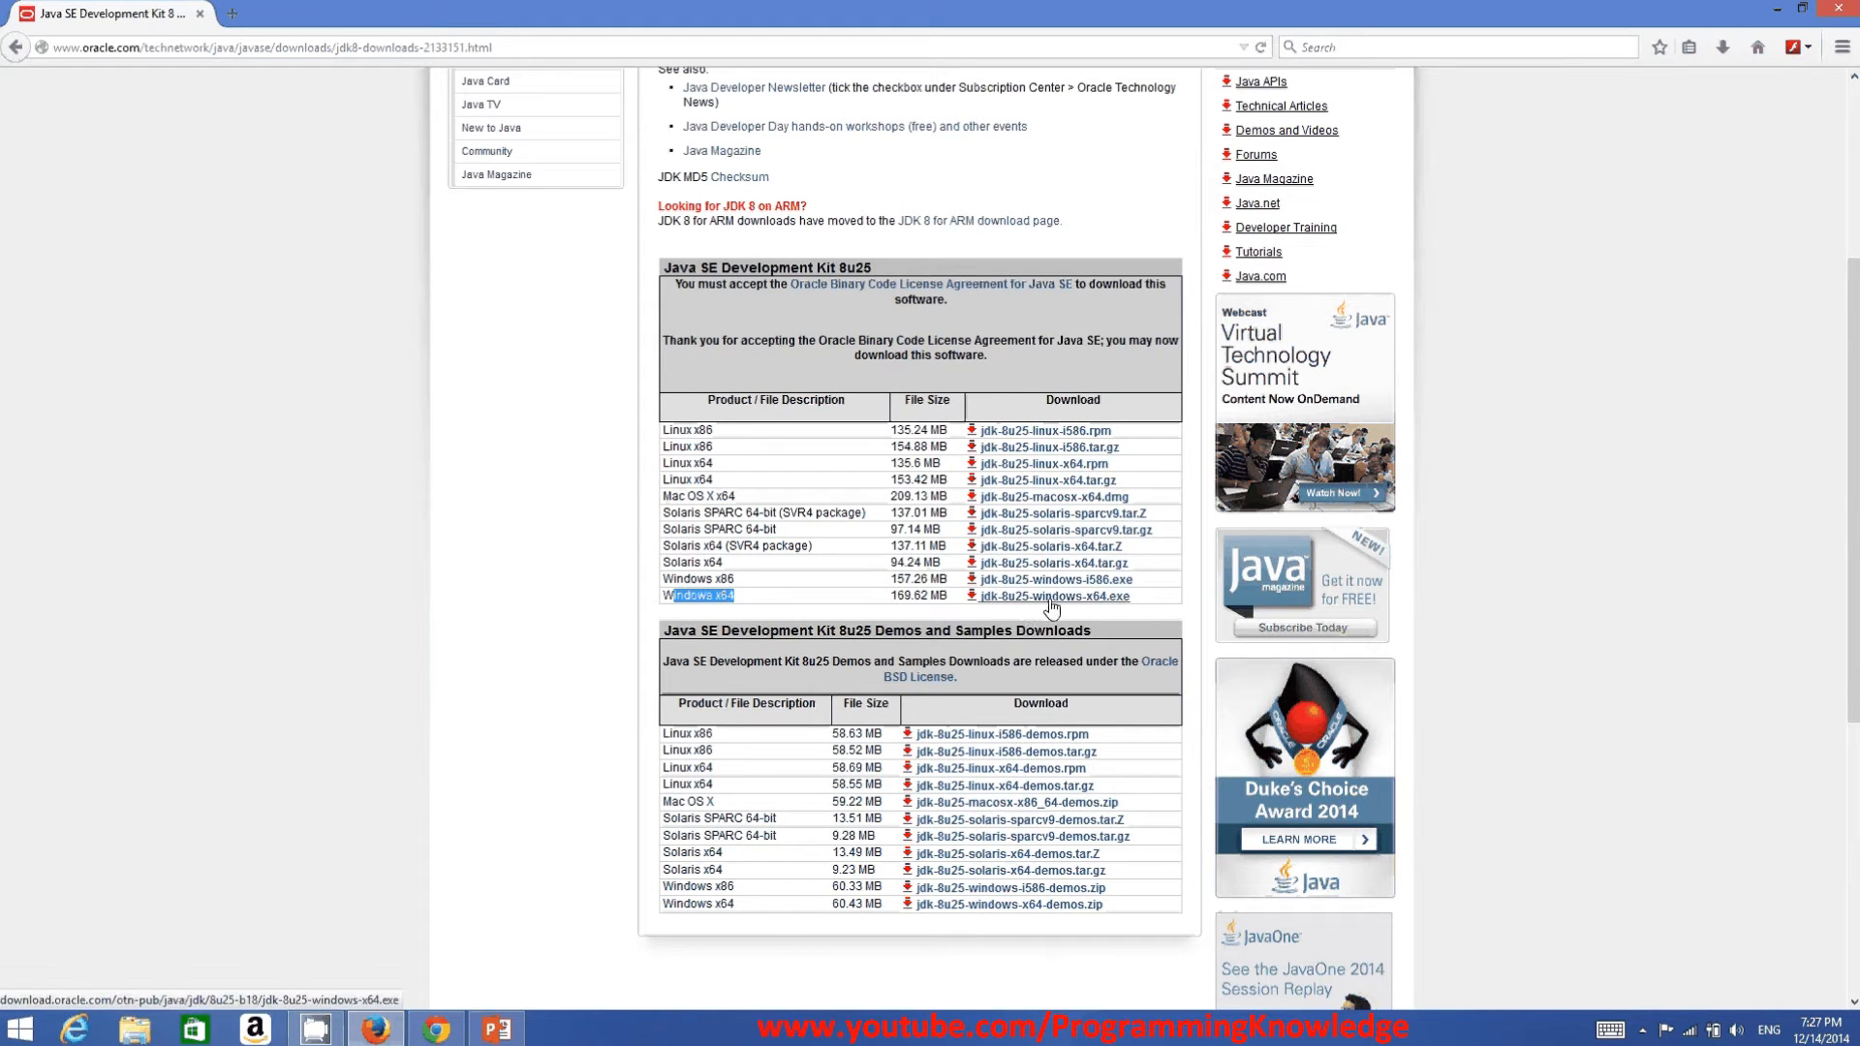
click(1050, 599)
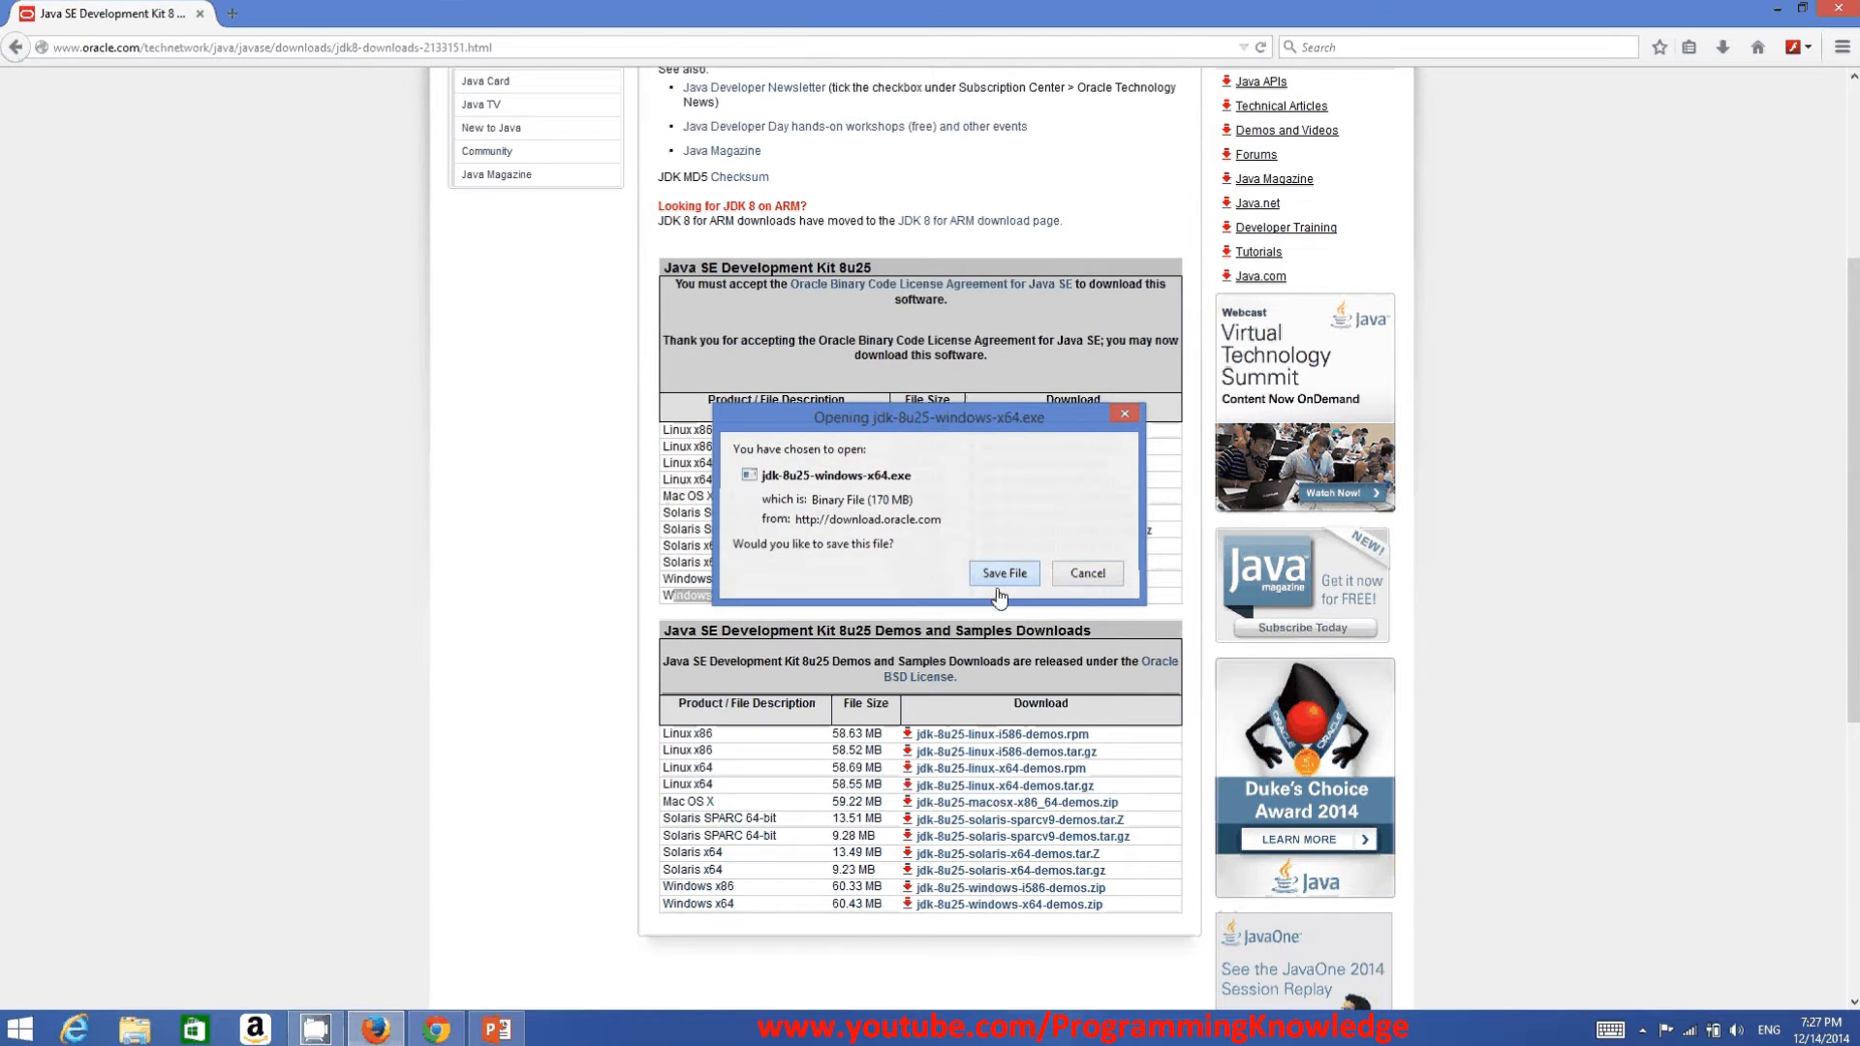
click(1000, 573)
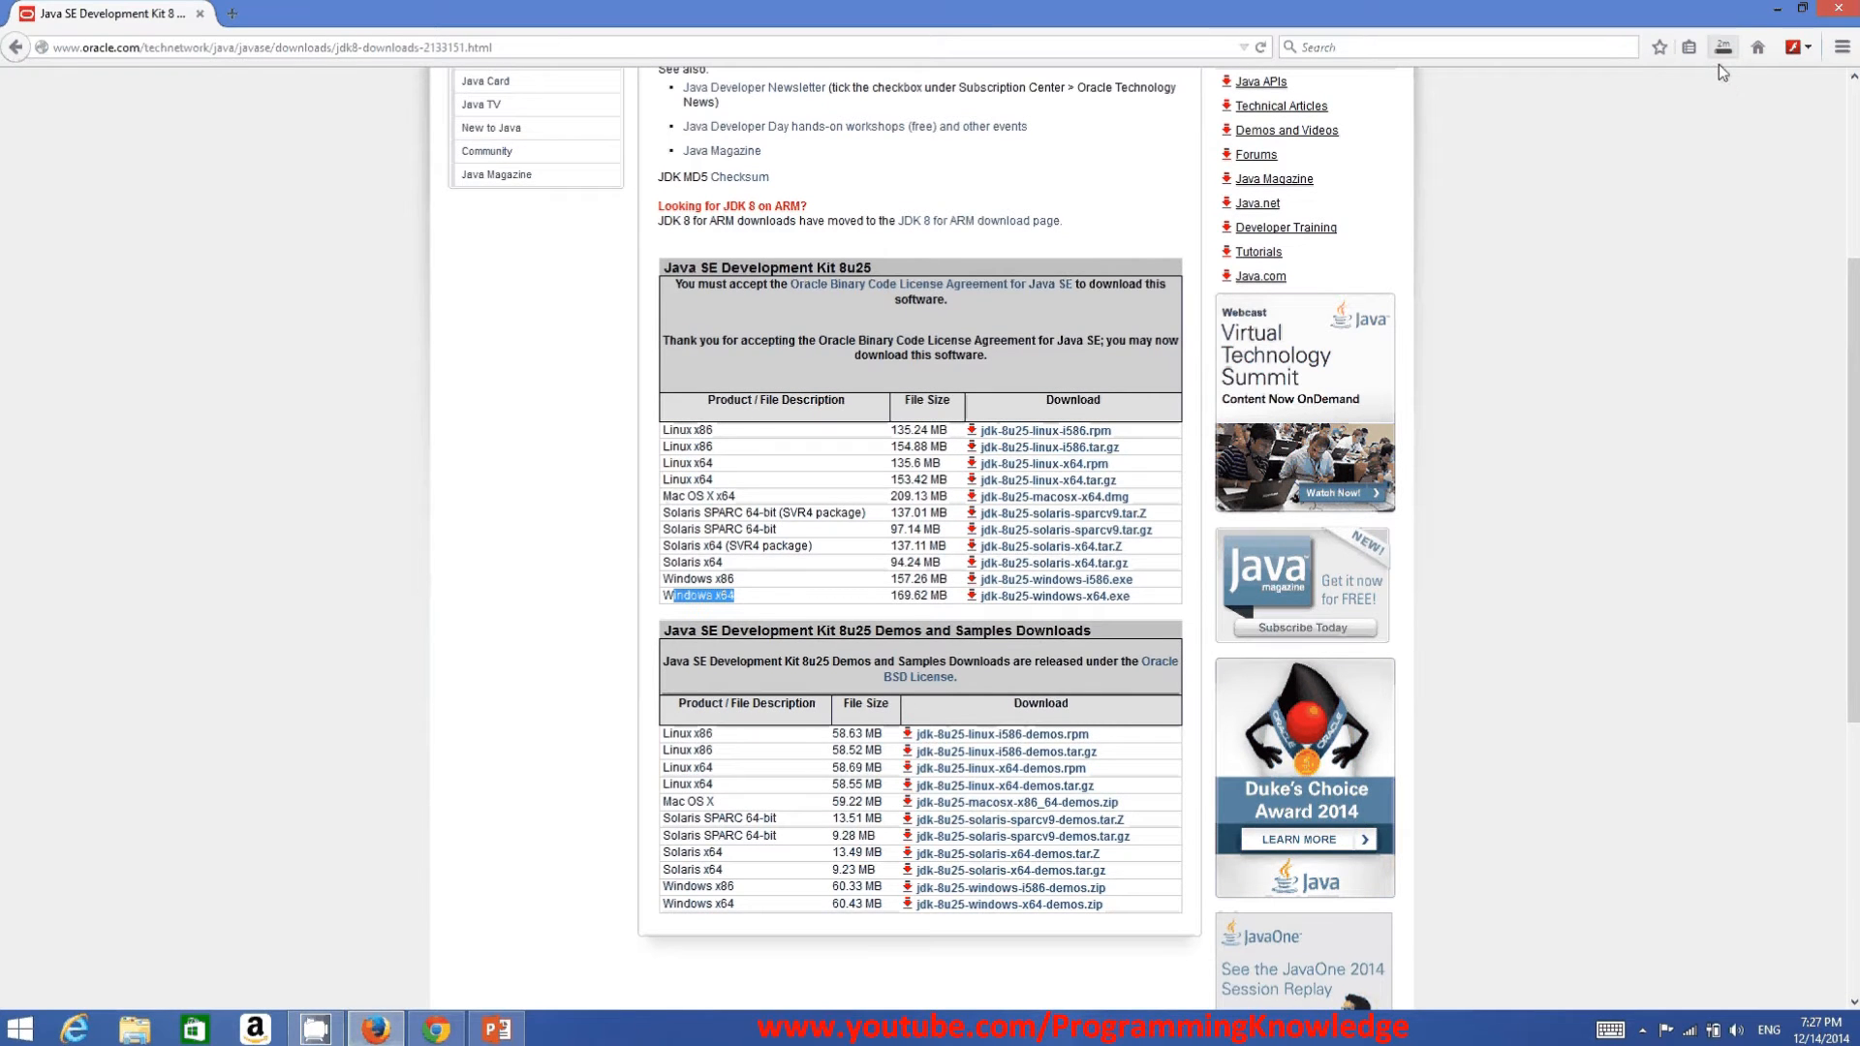
click(900, 1034)
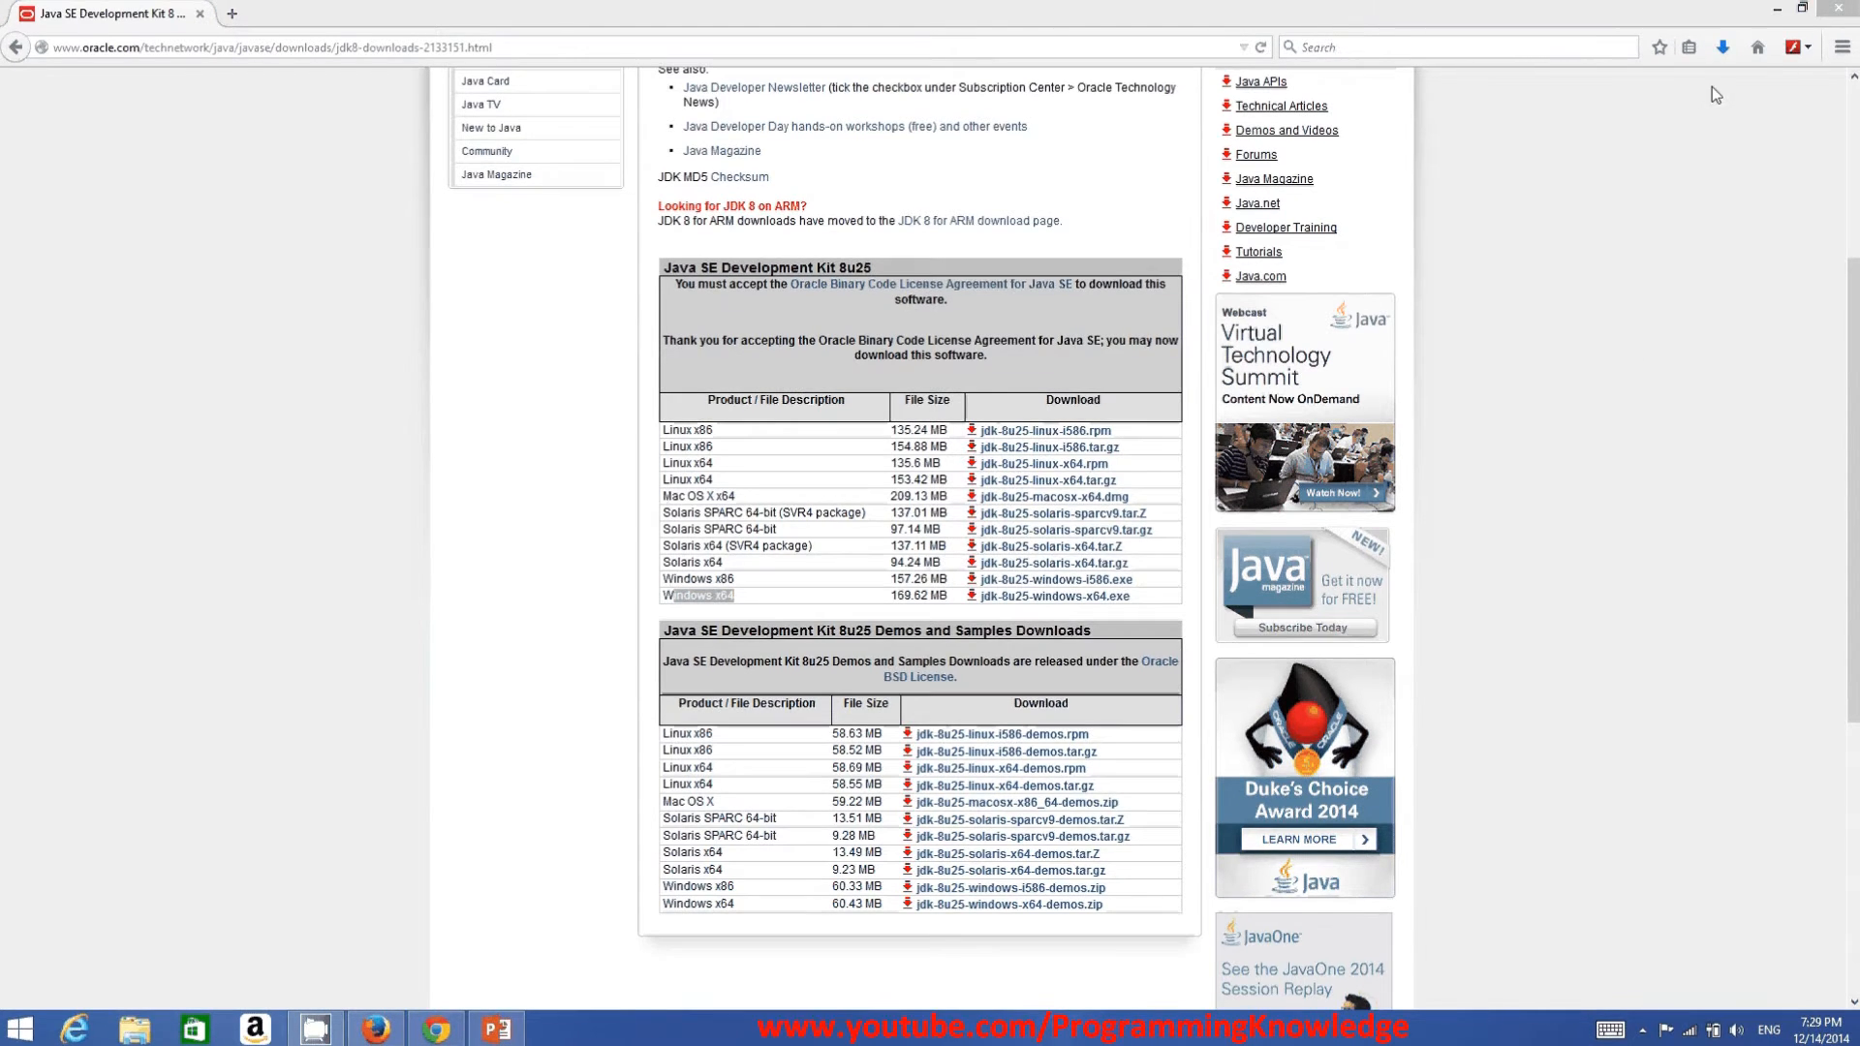
Run the downloaded jdk-8u25-windows-x64.exe and start the JDK installation from the setup wizard.
click(1722, 47)
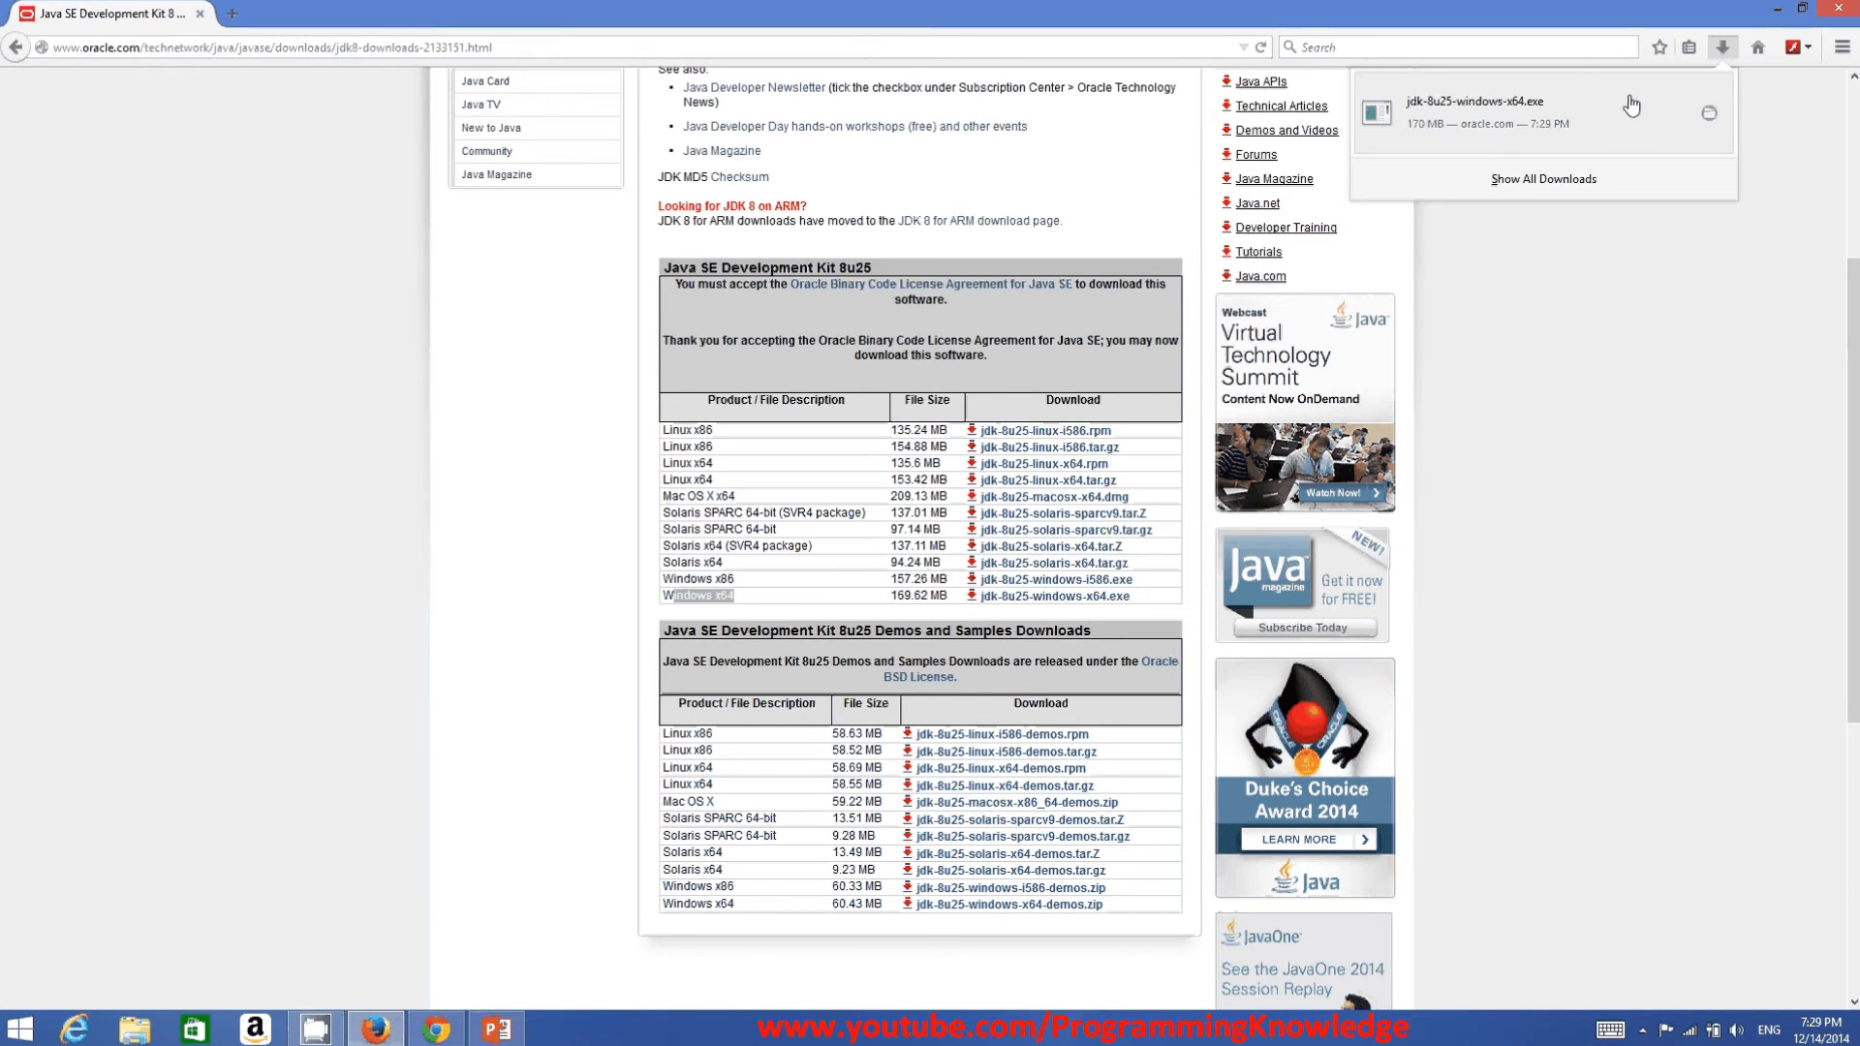
click(1455, 116)
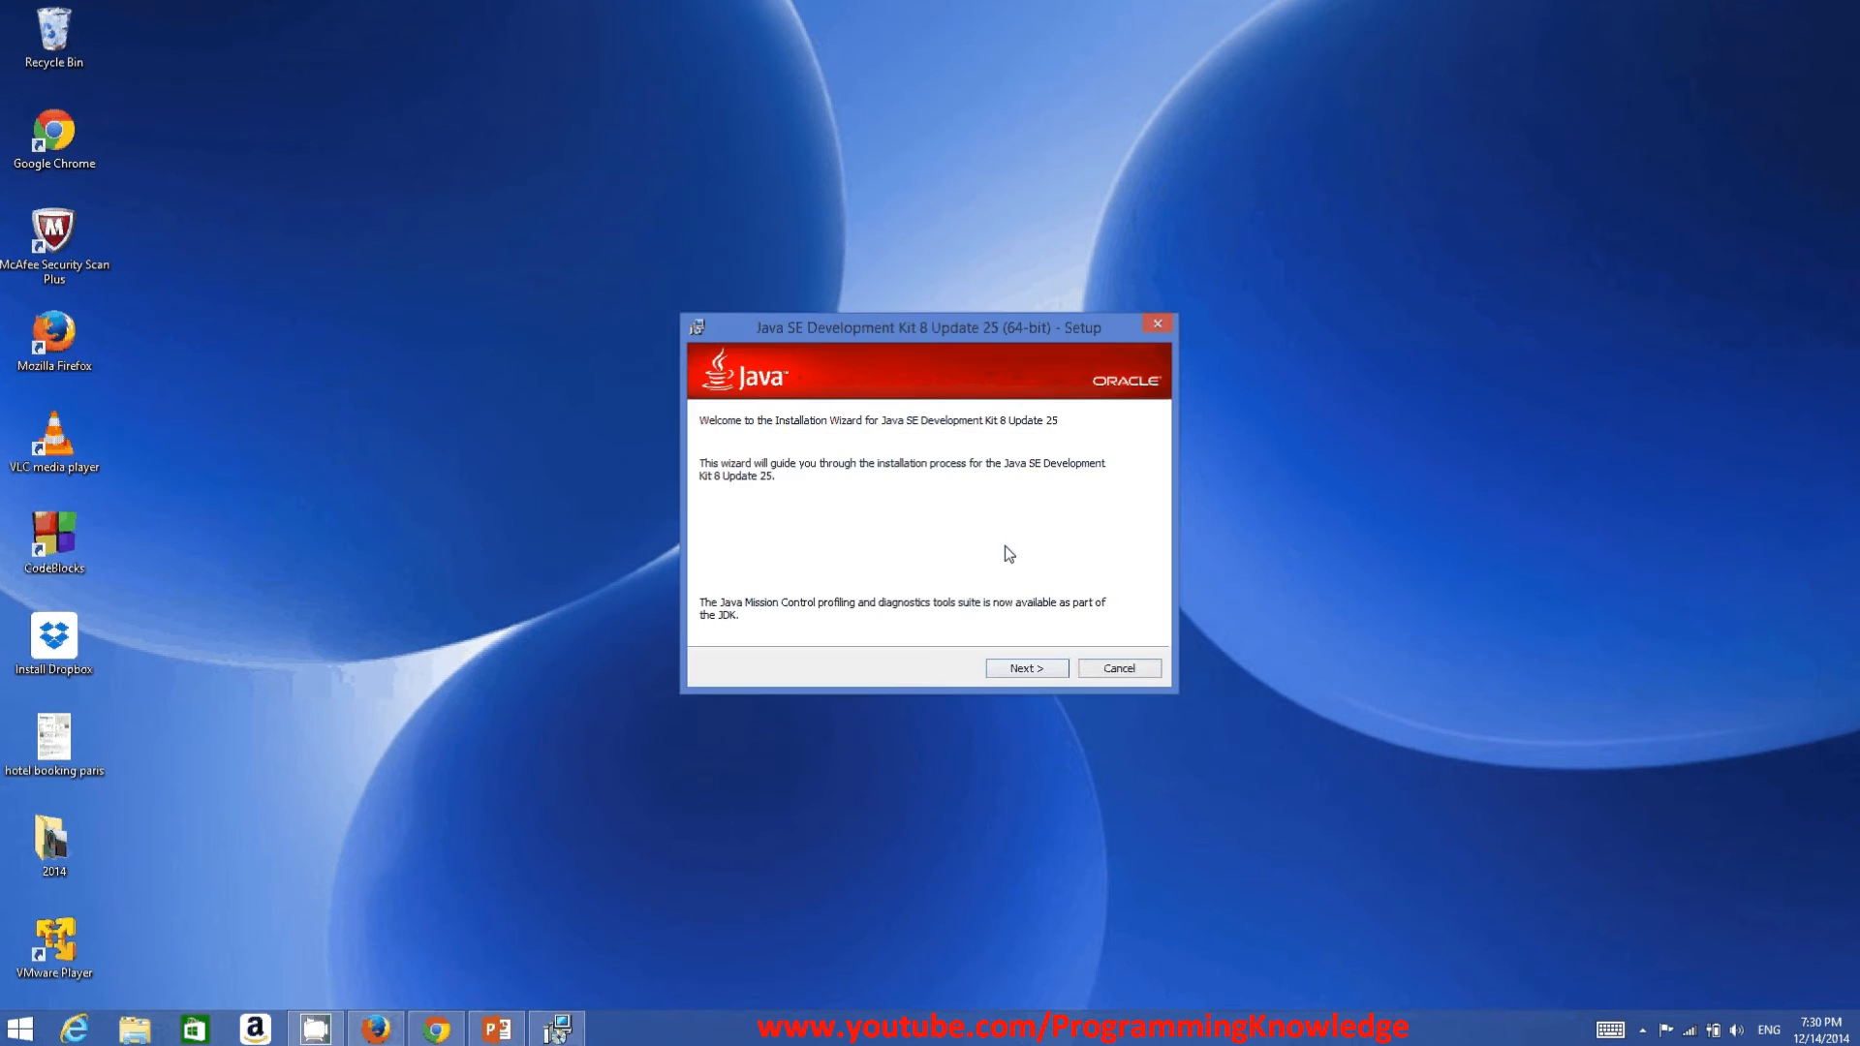
click(1022, 670)
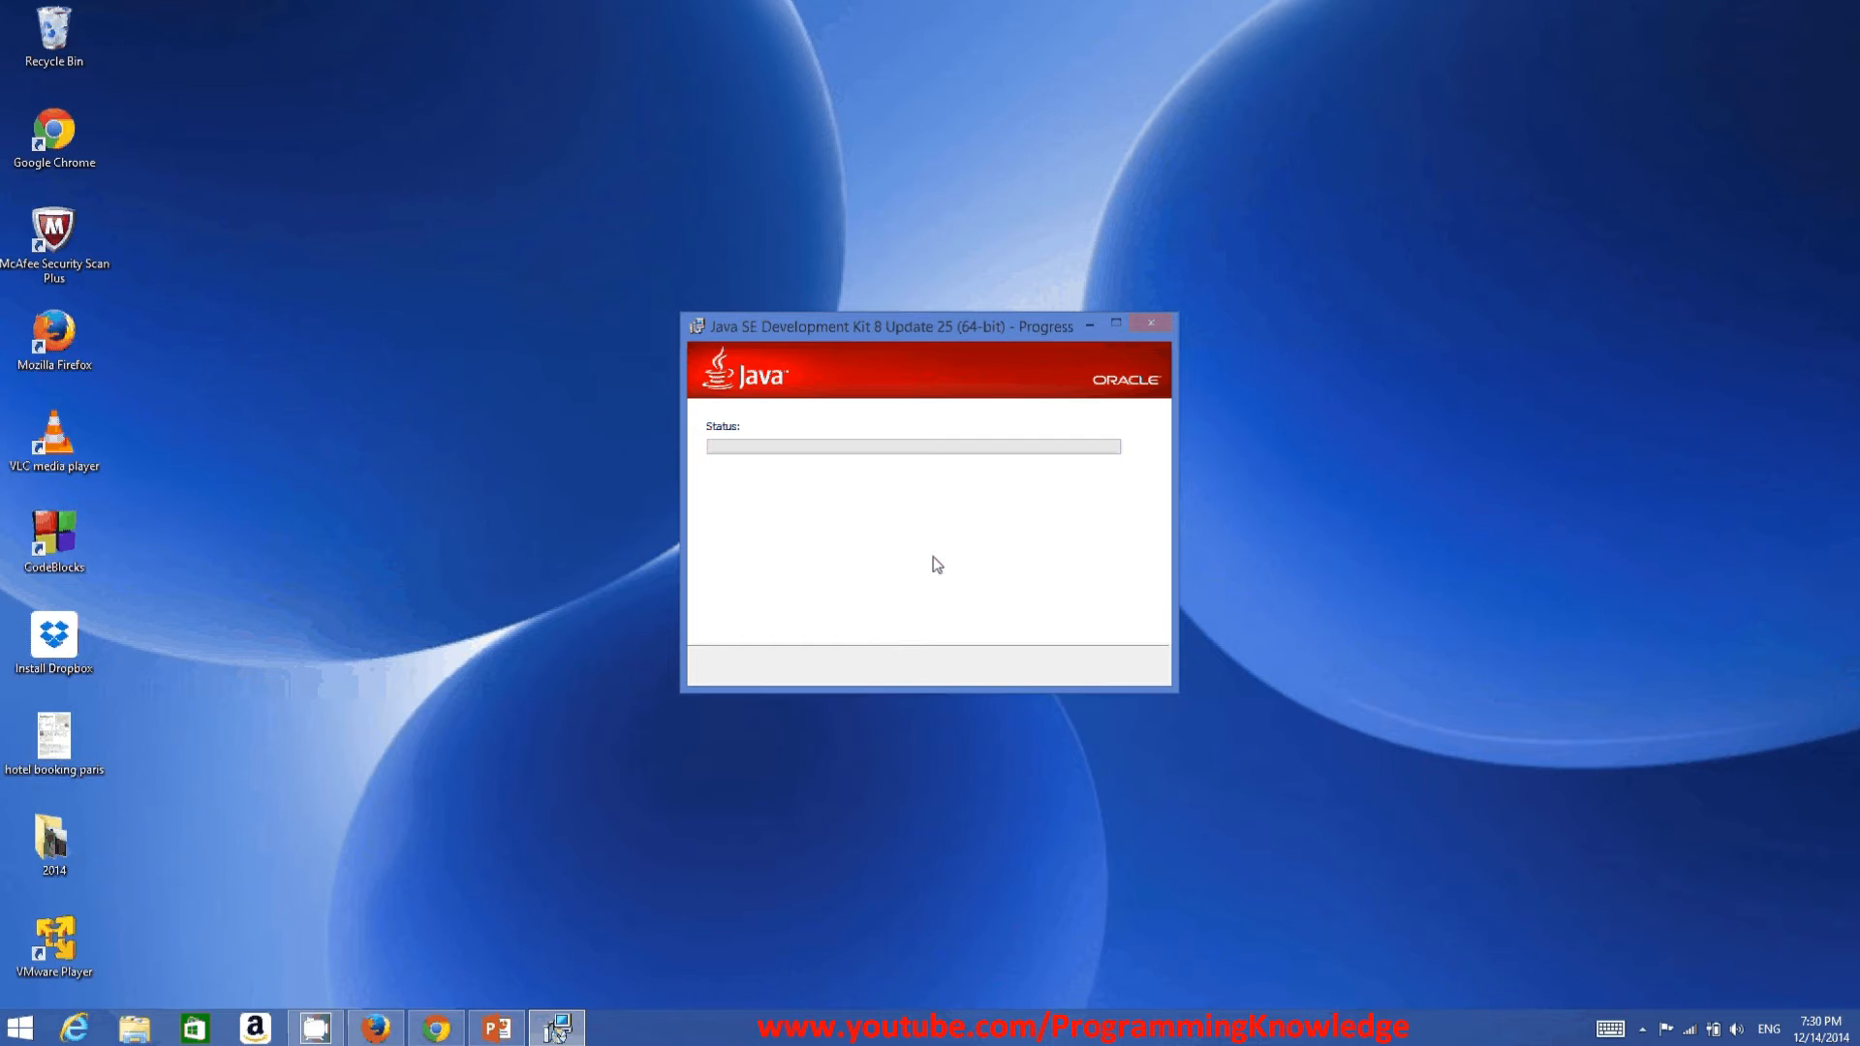
click(885, 978)
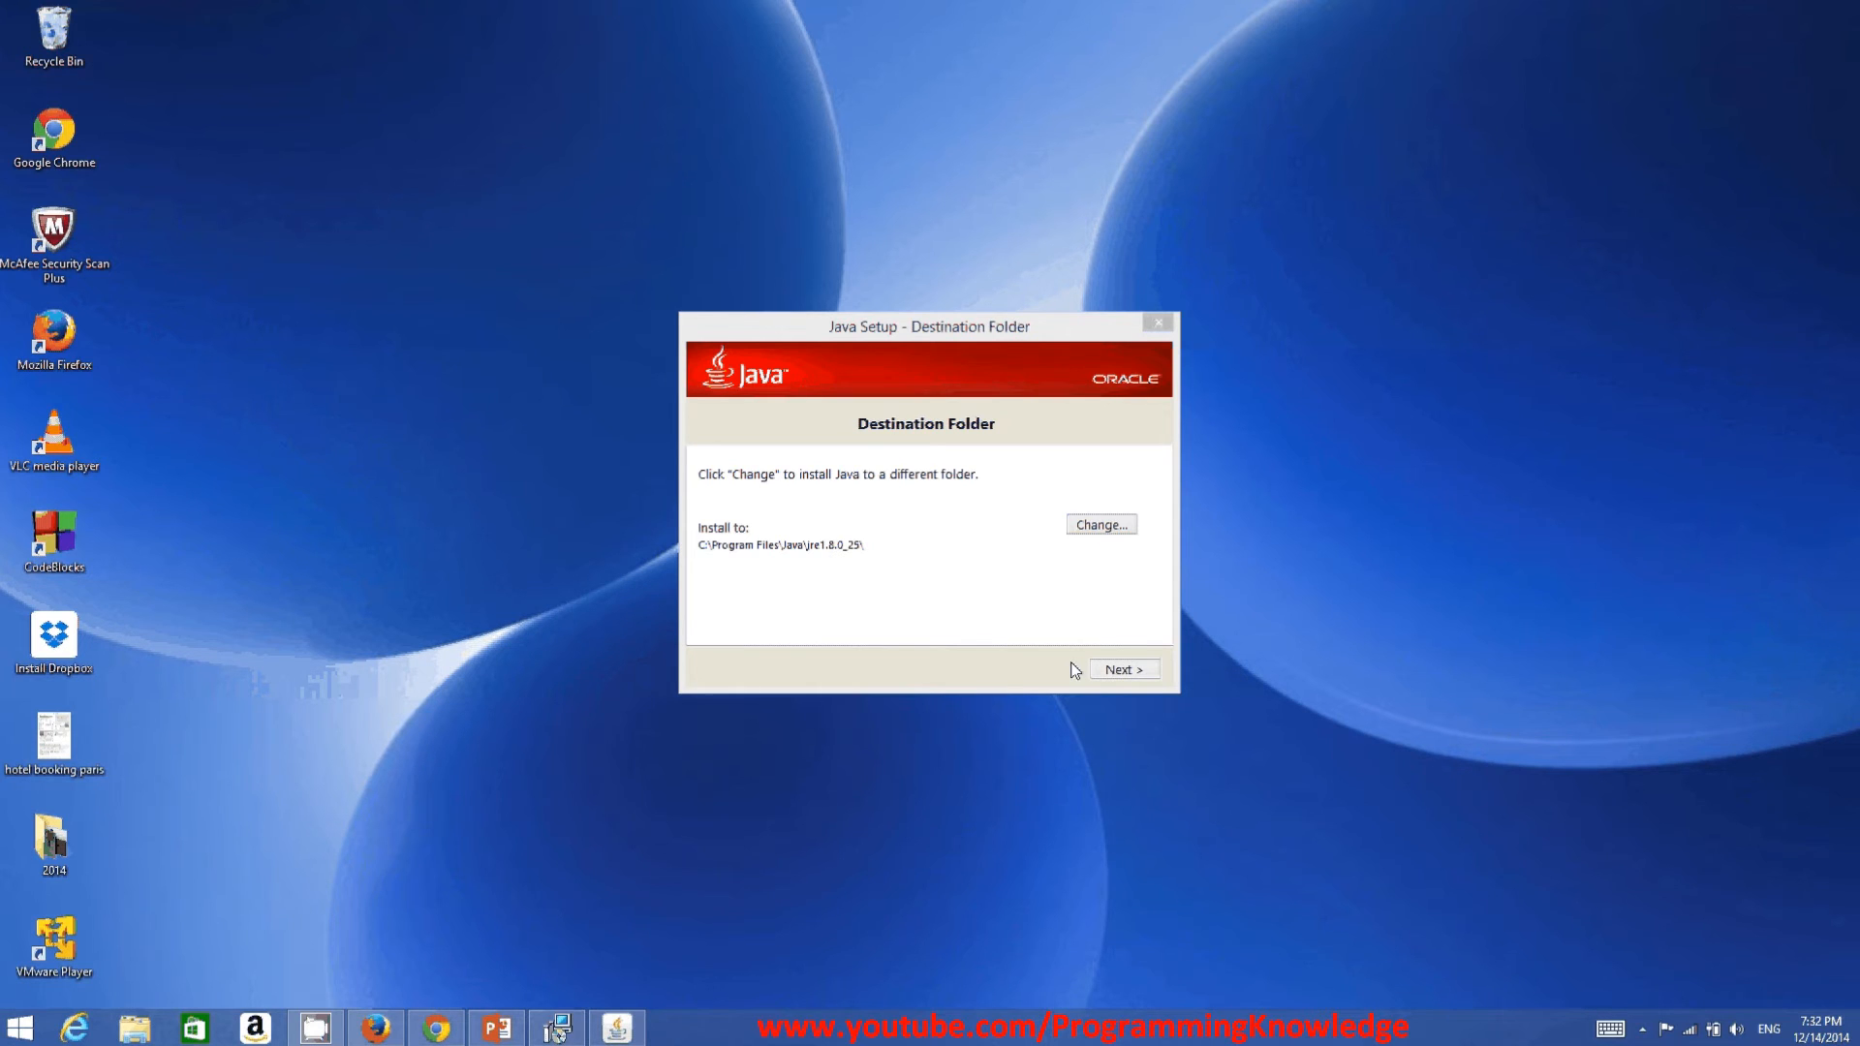
Install the Java runtime to C:\Program Files\Java\jre1.8.0_25\ and close the completed JDK setup.
click(1119, 671)
click(1122, 671)
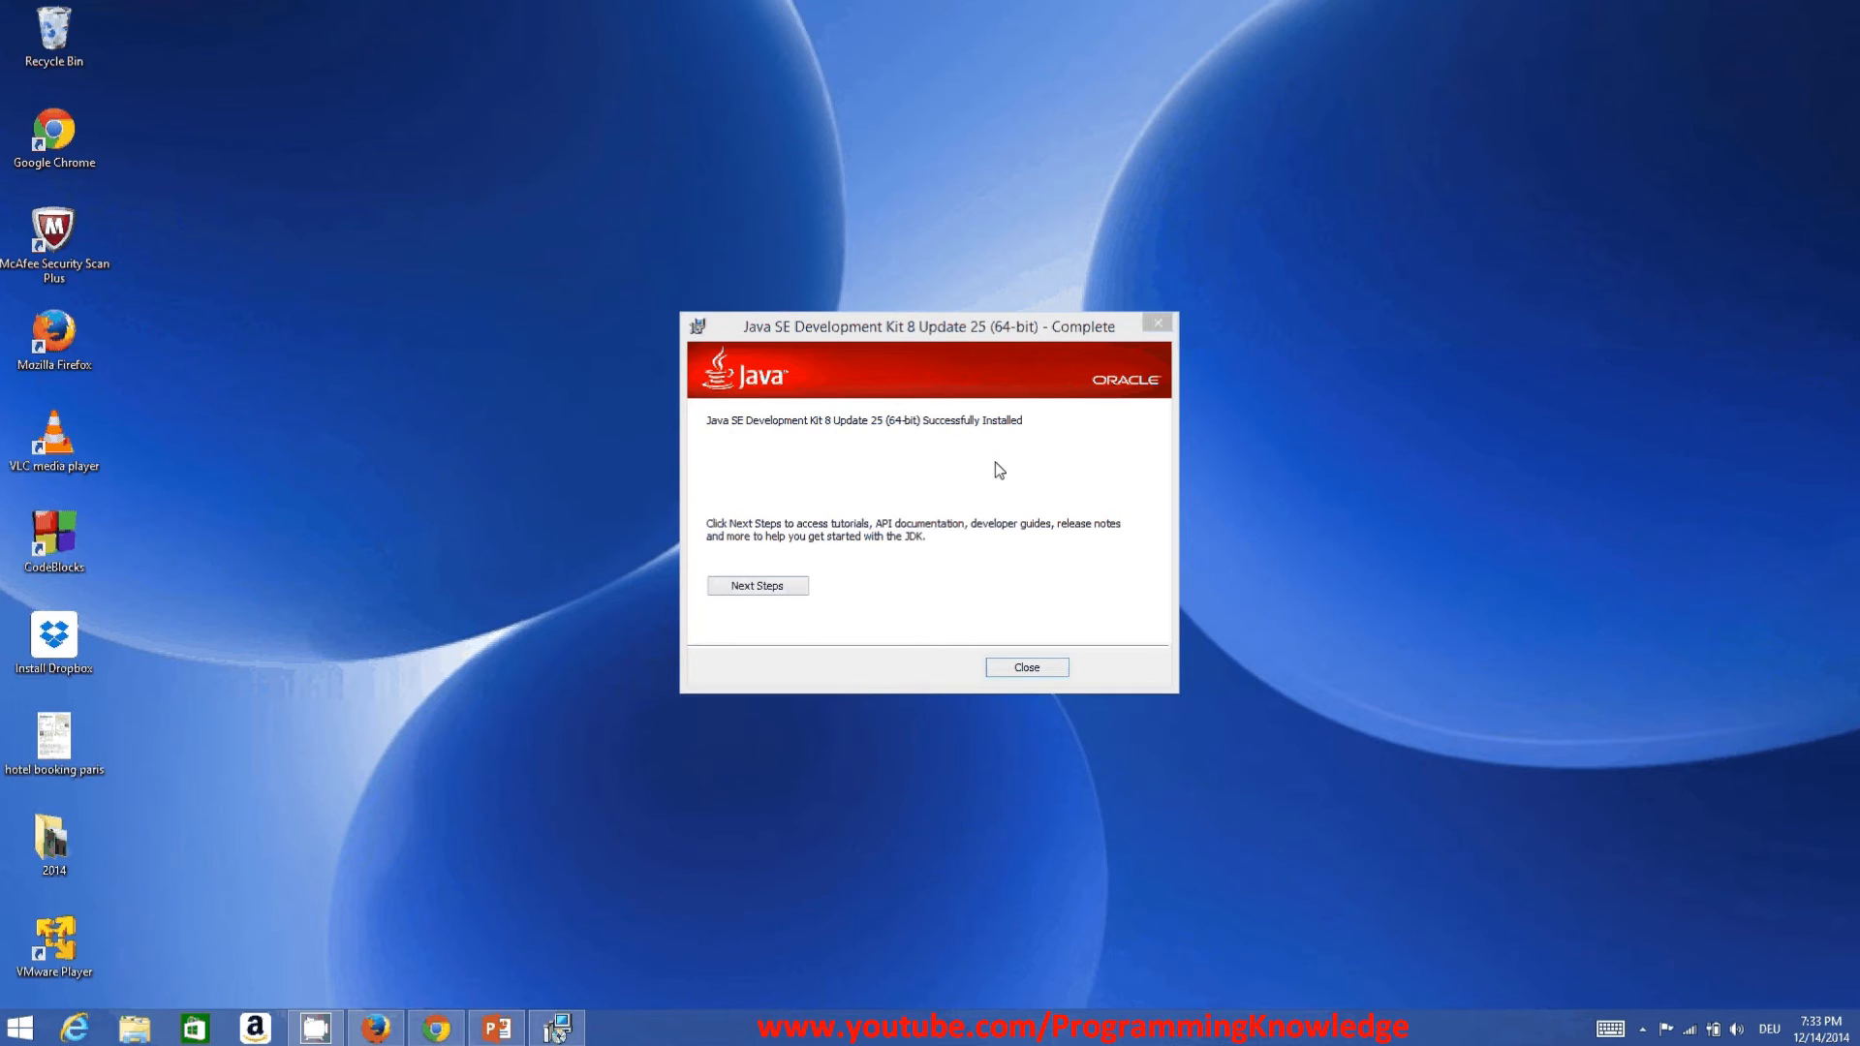
click(1031, 667)
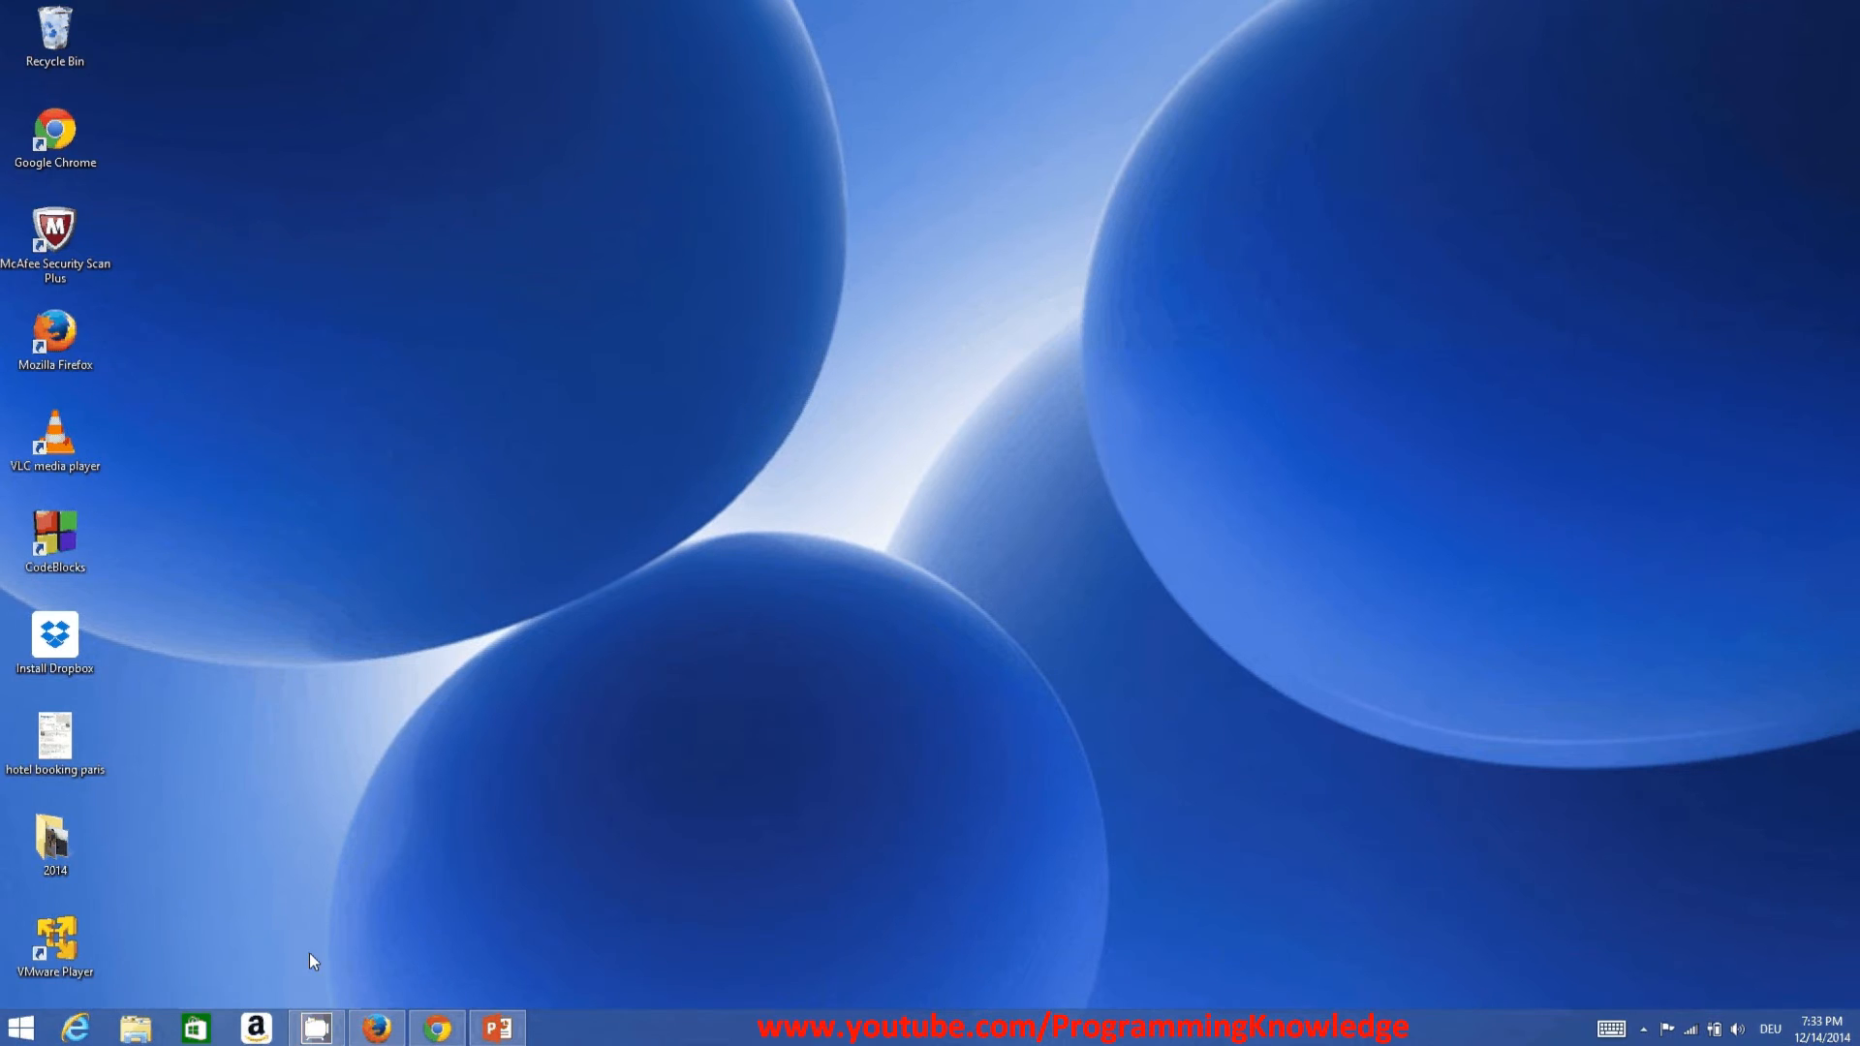
Open the folder C:\Program Files\Java in File Explorer to see the installed jdk1.8.0_25 and jre1.8.0_25 folders.
click(145, 1040)
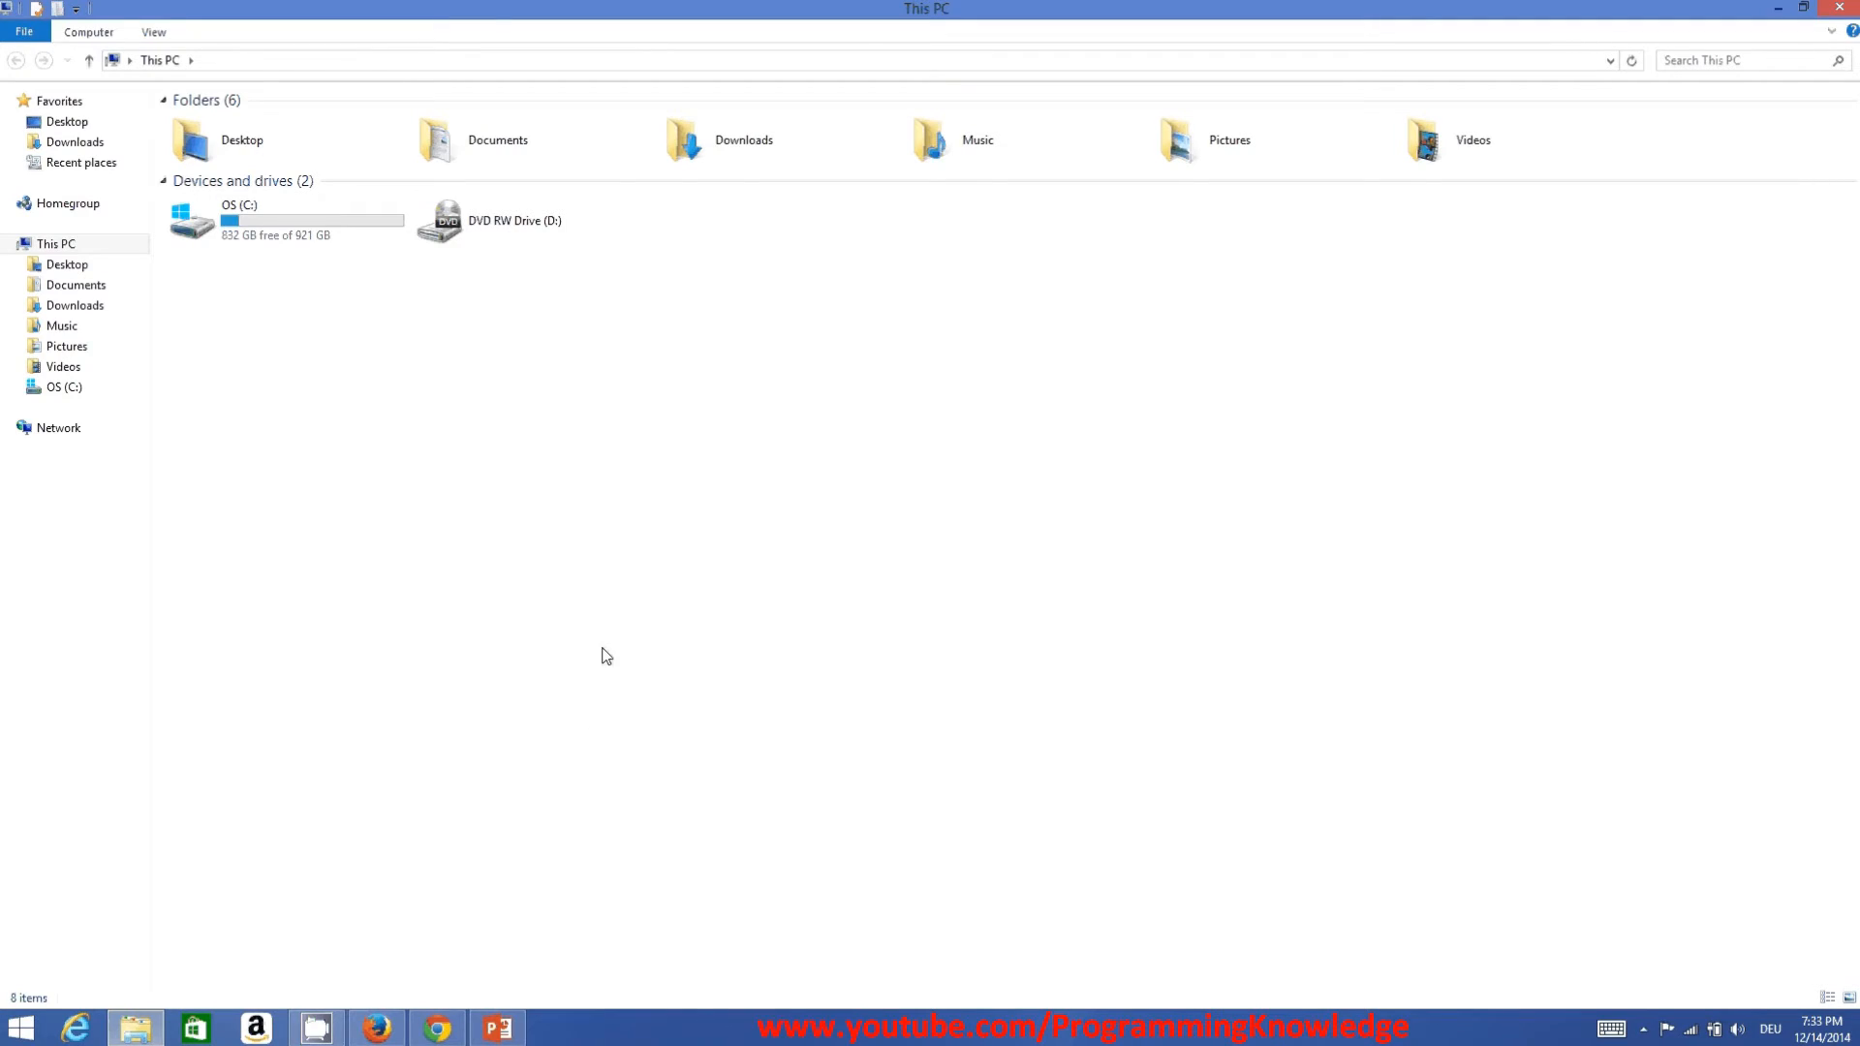
click(316, 223)
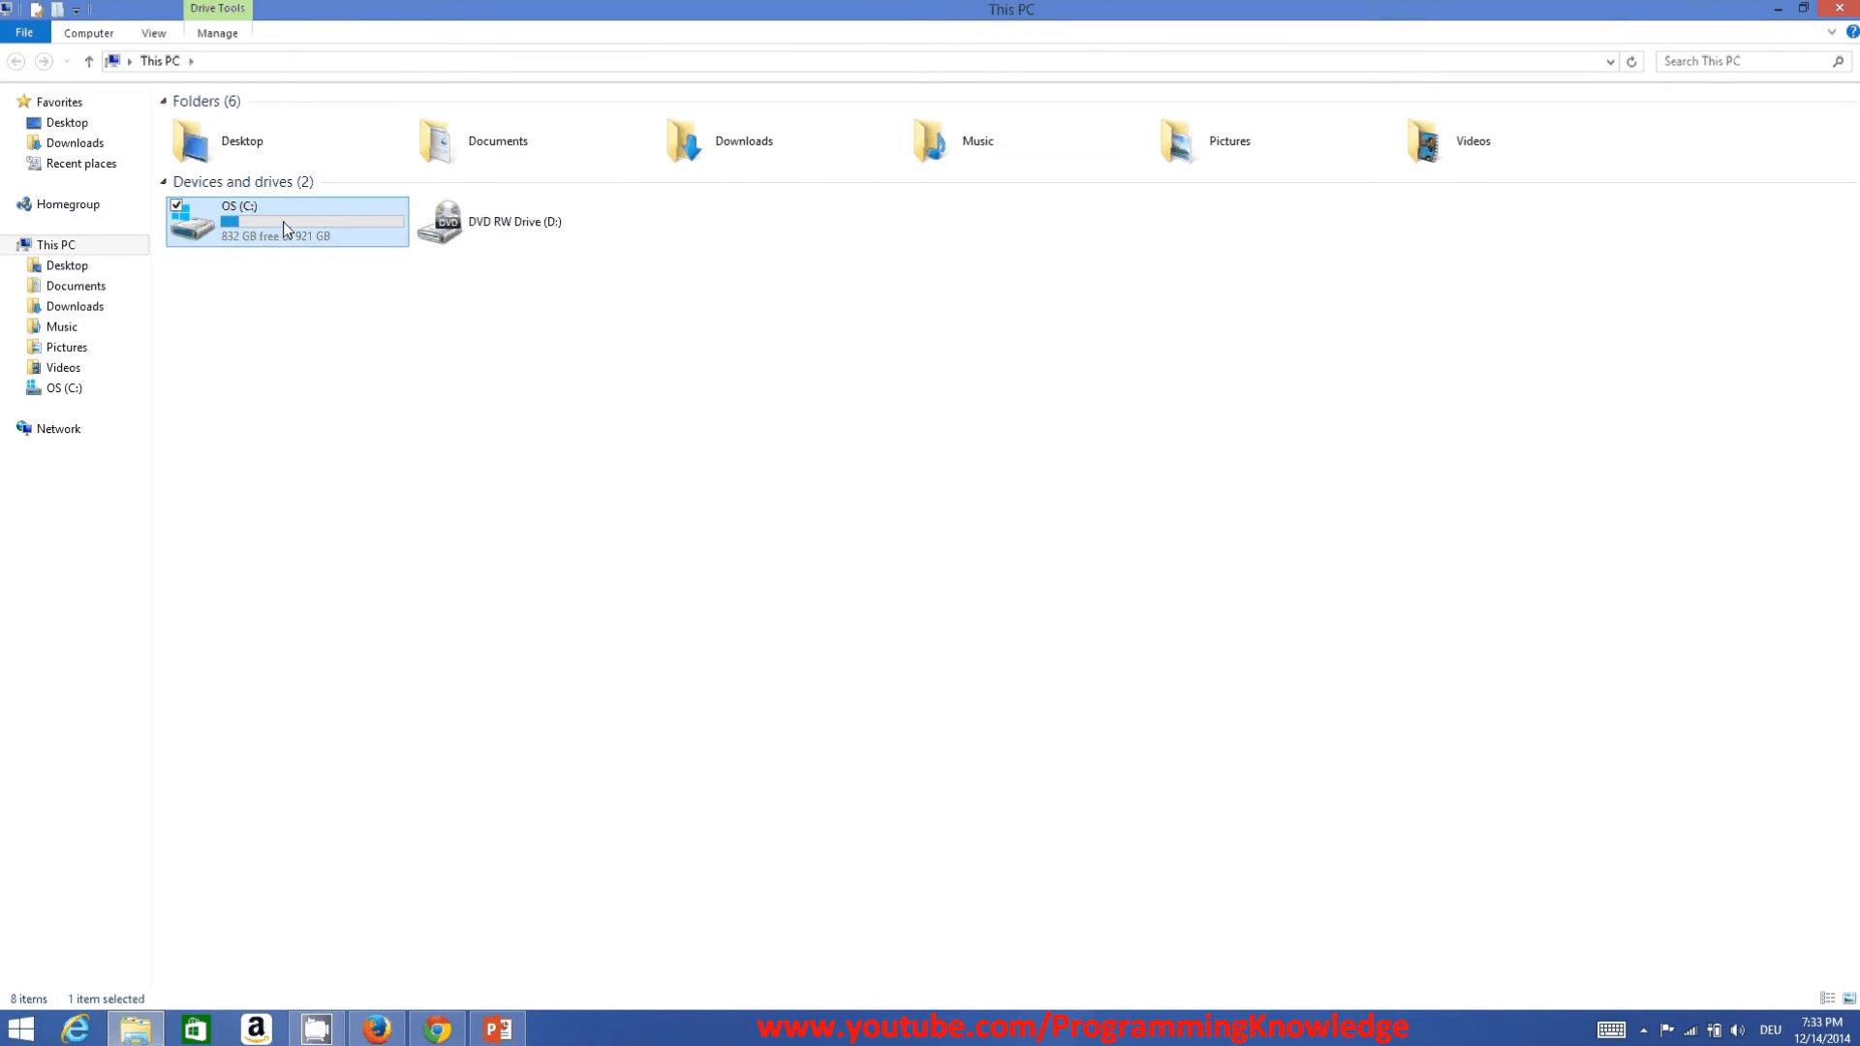
double_click(283, 221)
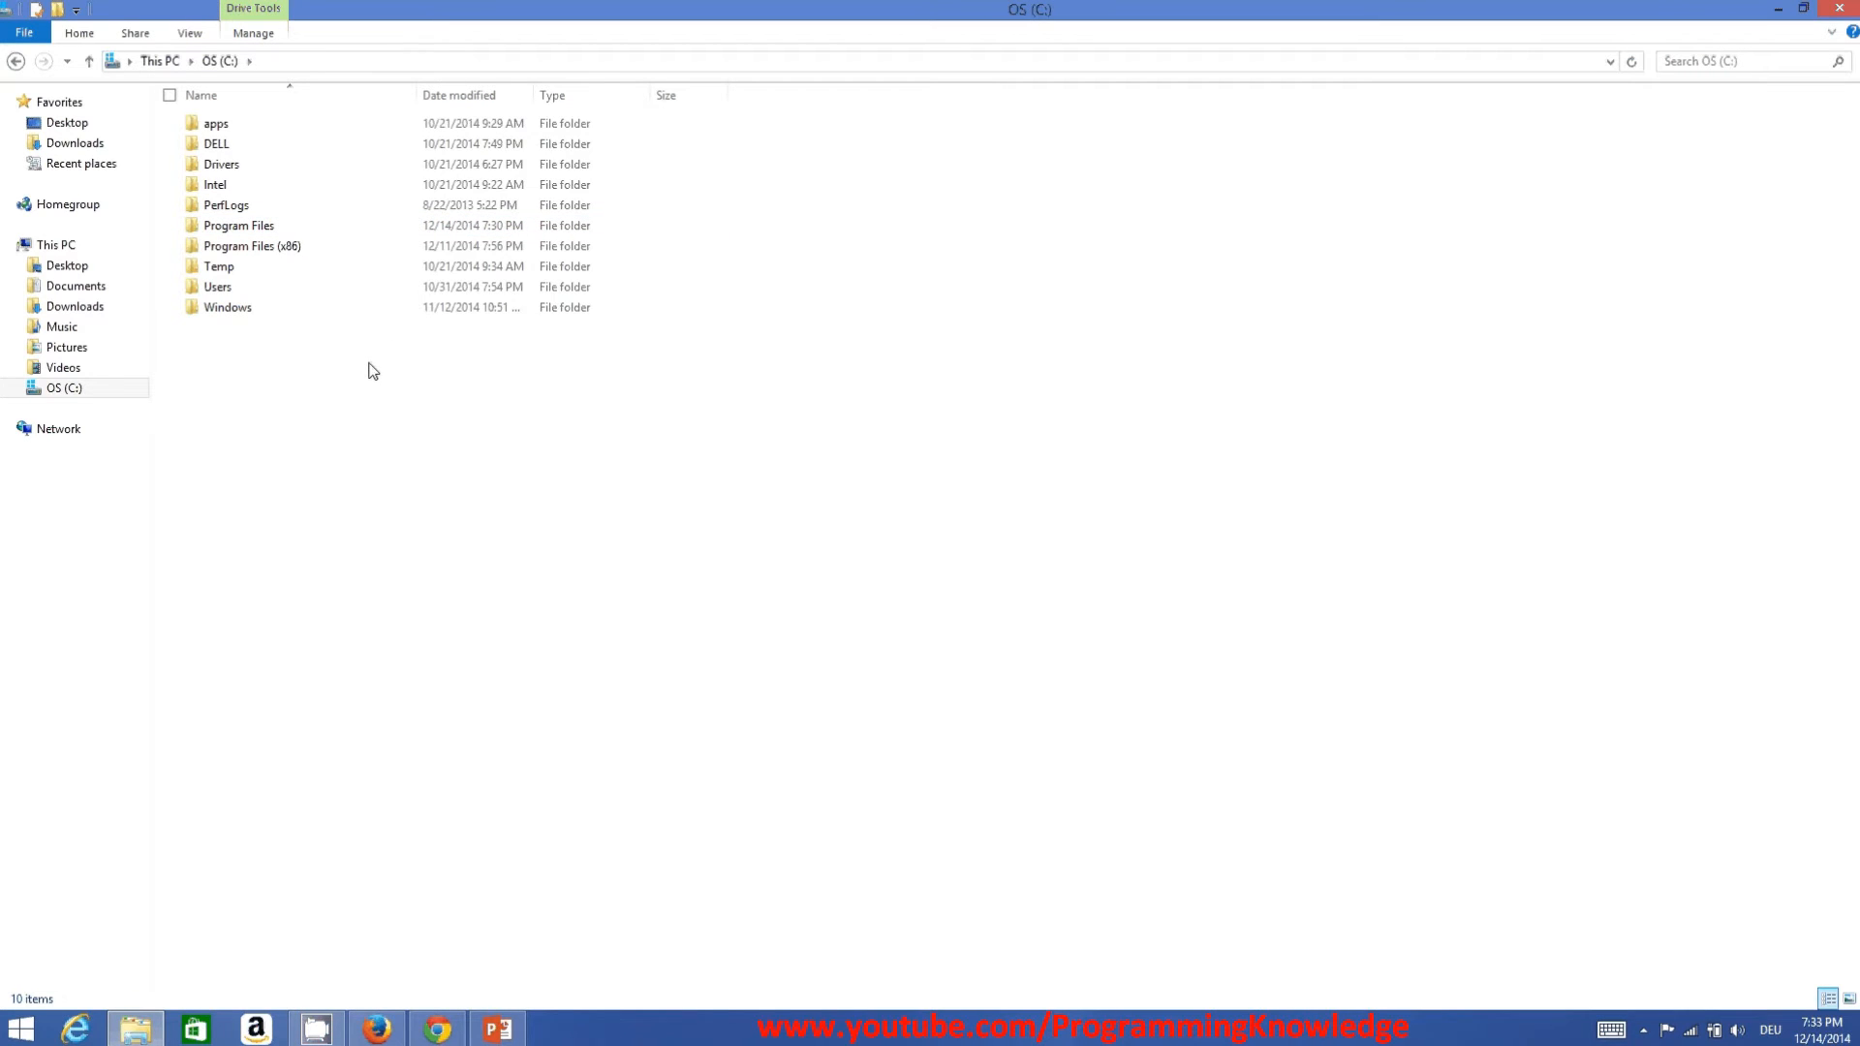
double_click(281, 225)
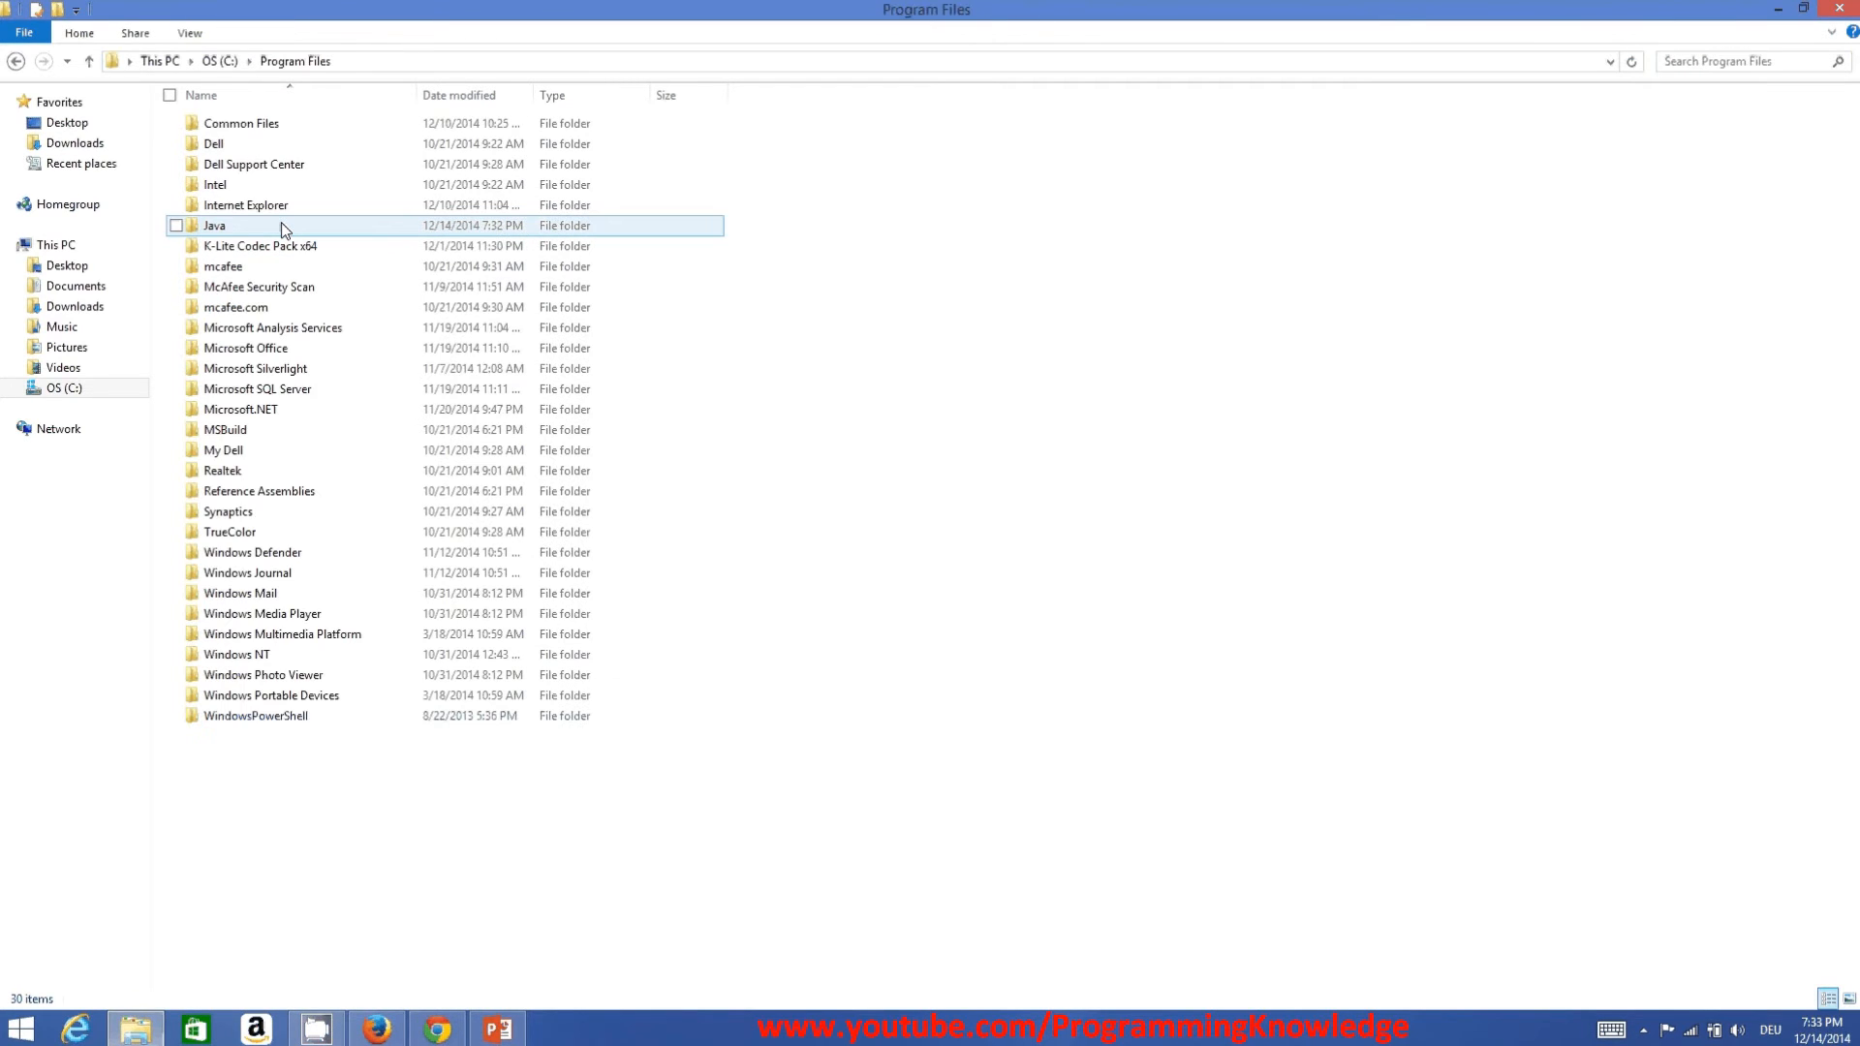
click(219, 232)
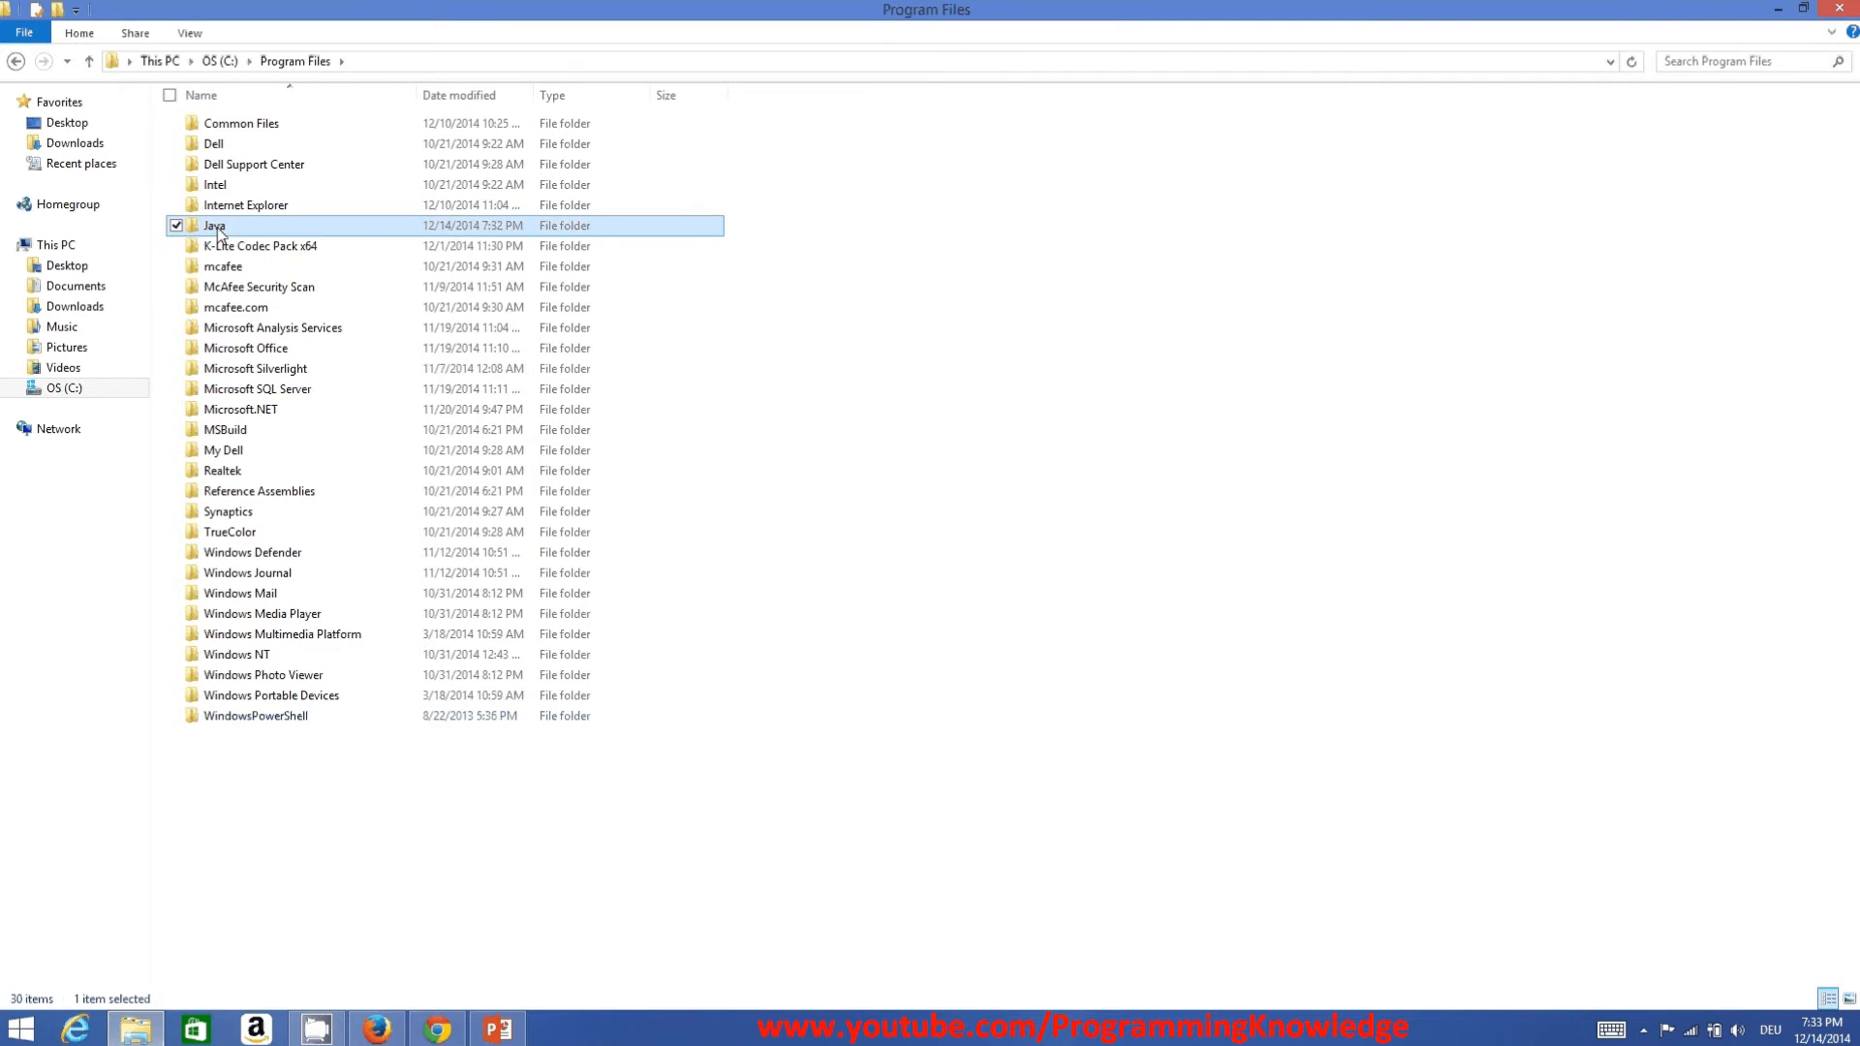
double_click(219, 229)
drag(644, 233, 194, 120)
click(518, 228)
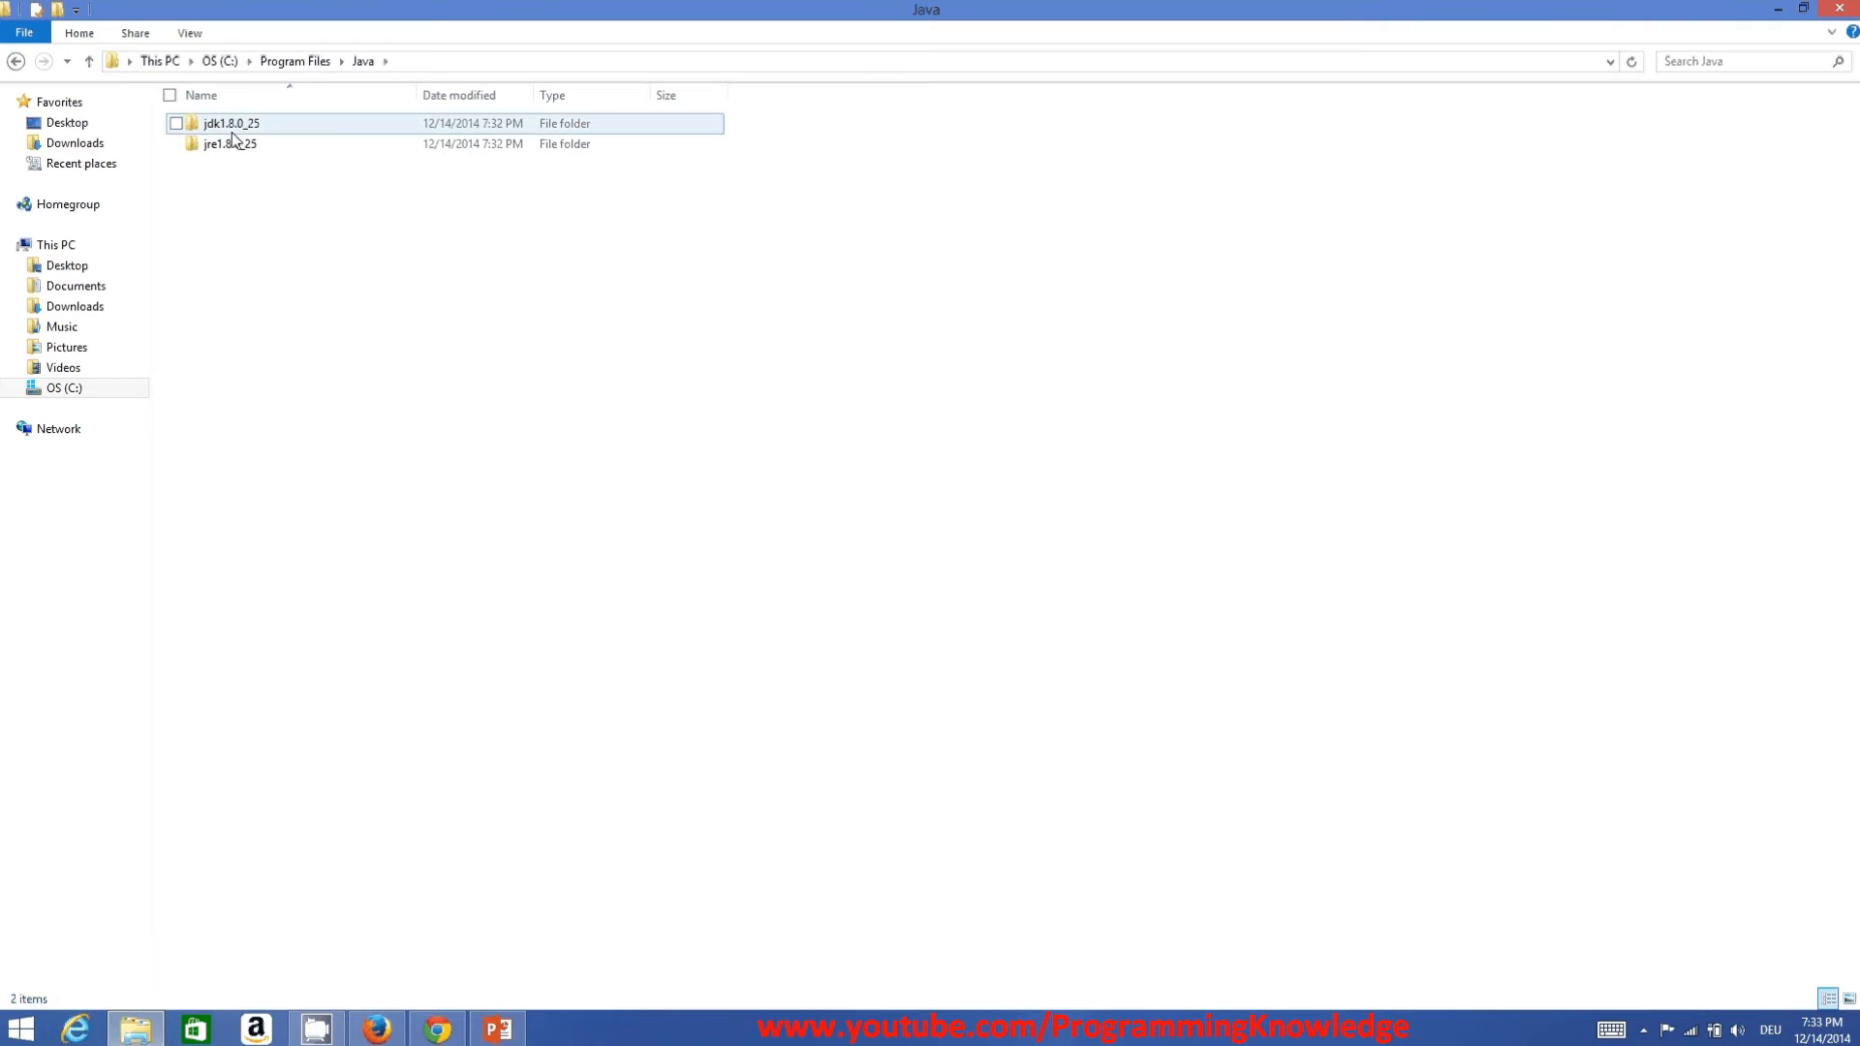
mouse_move(219, 157)
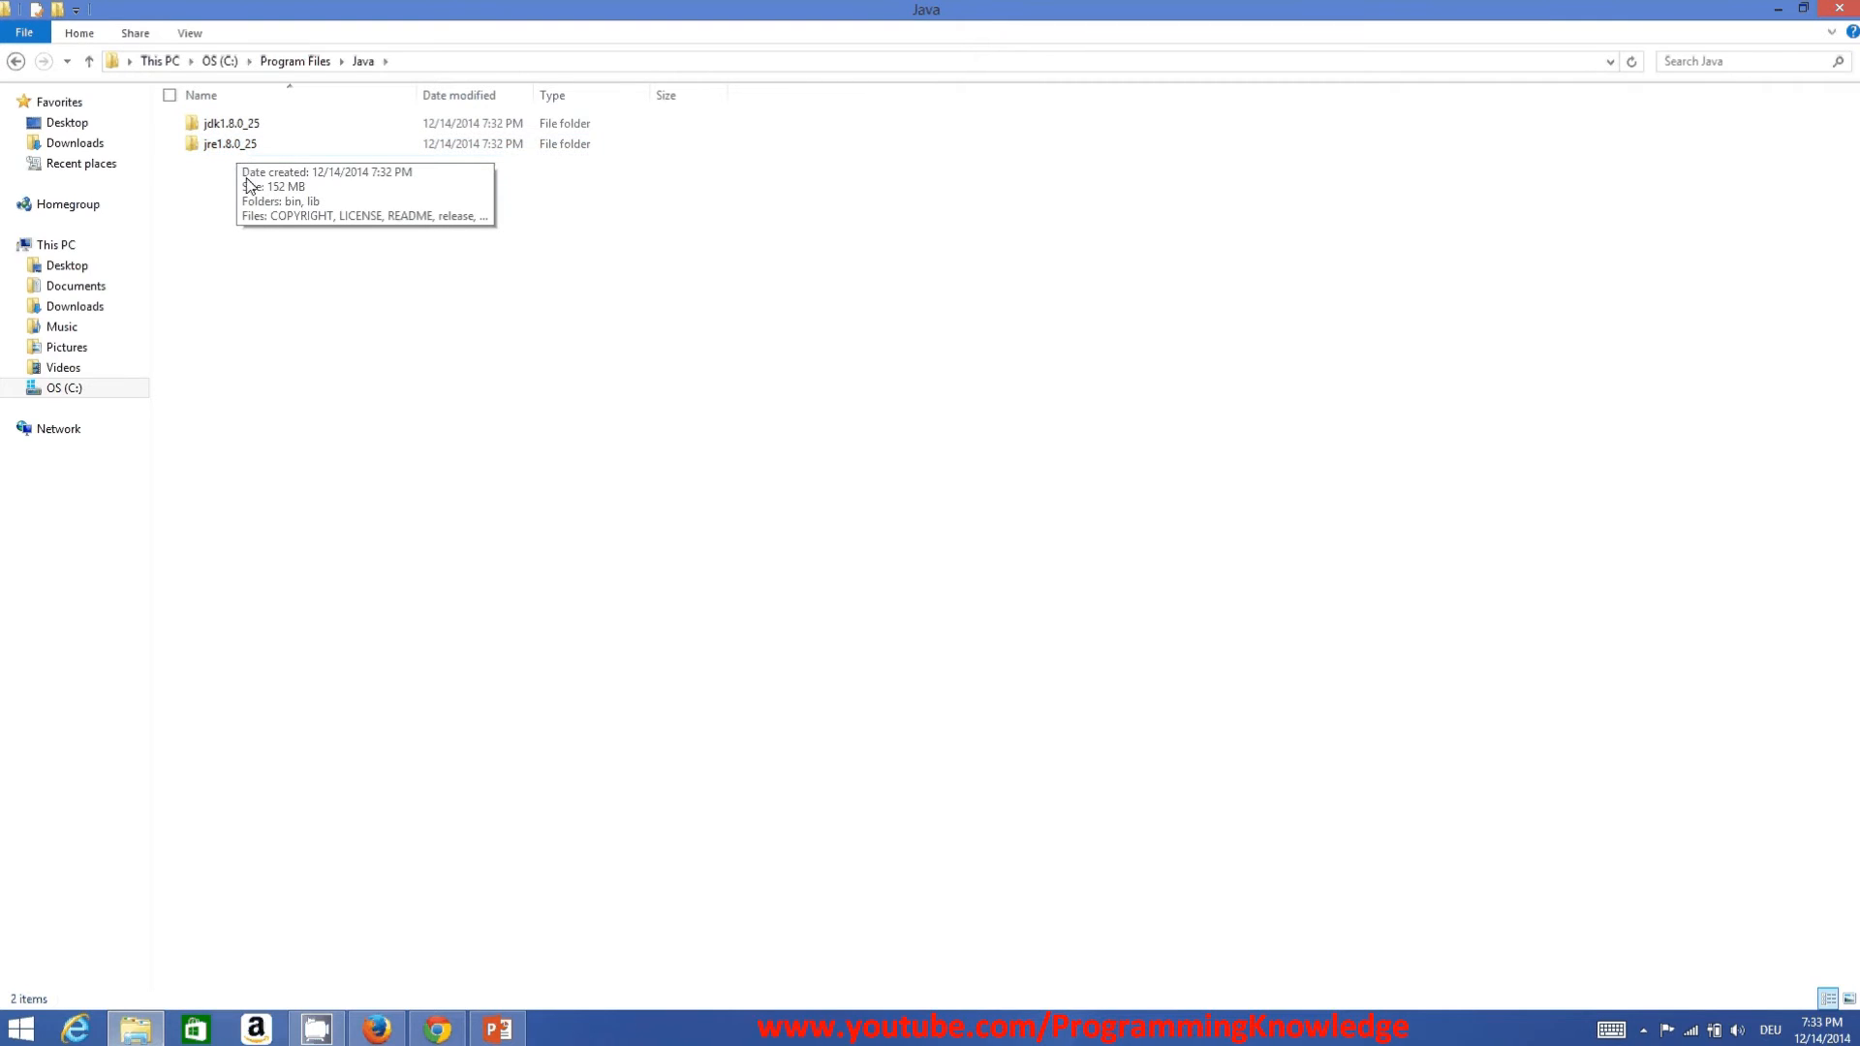
Rename the jdk1.8.0_25 folder as jdk8.
right_click(233, 127)
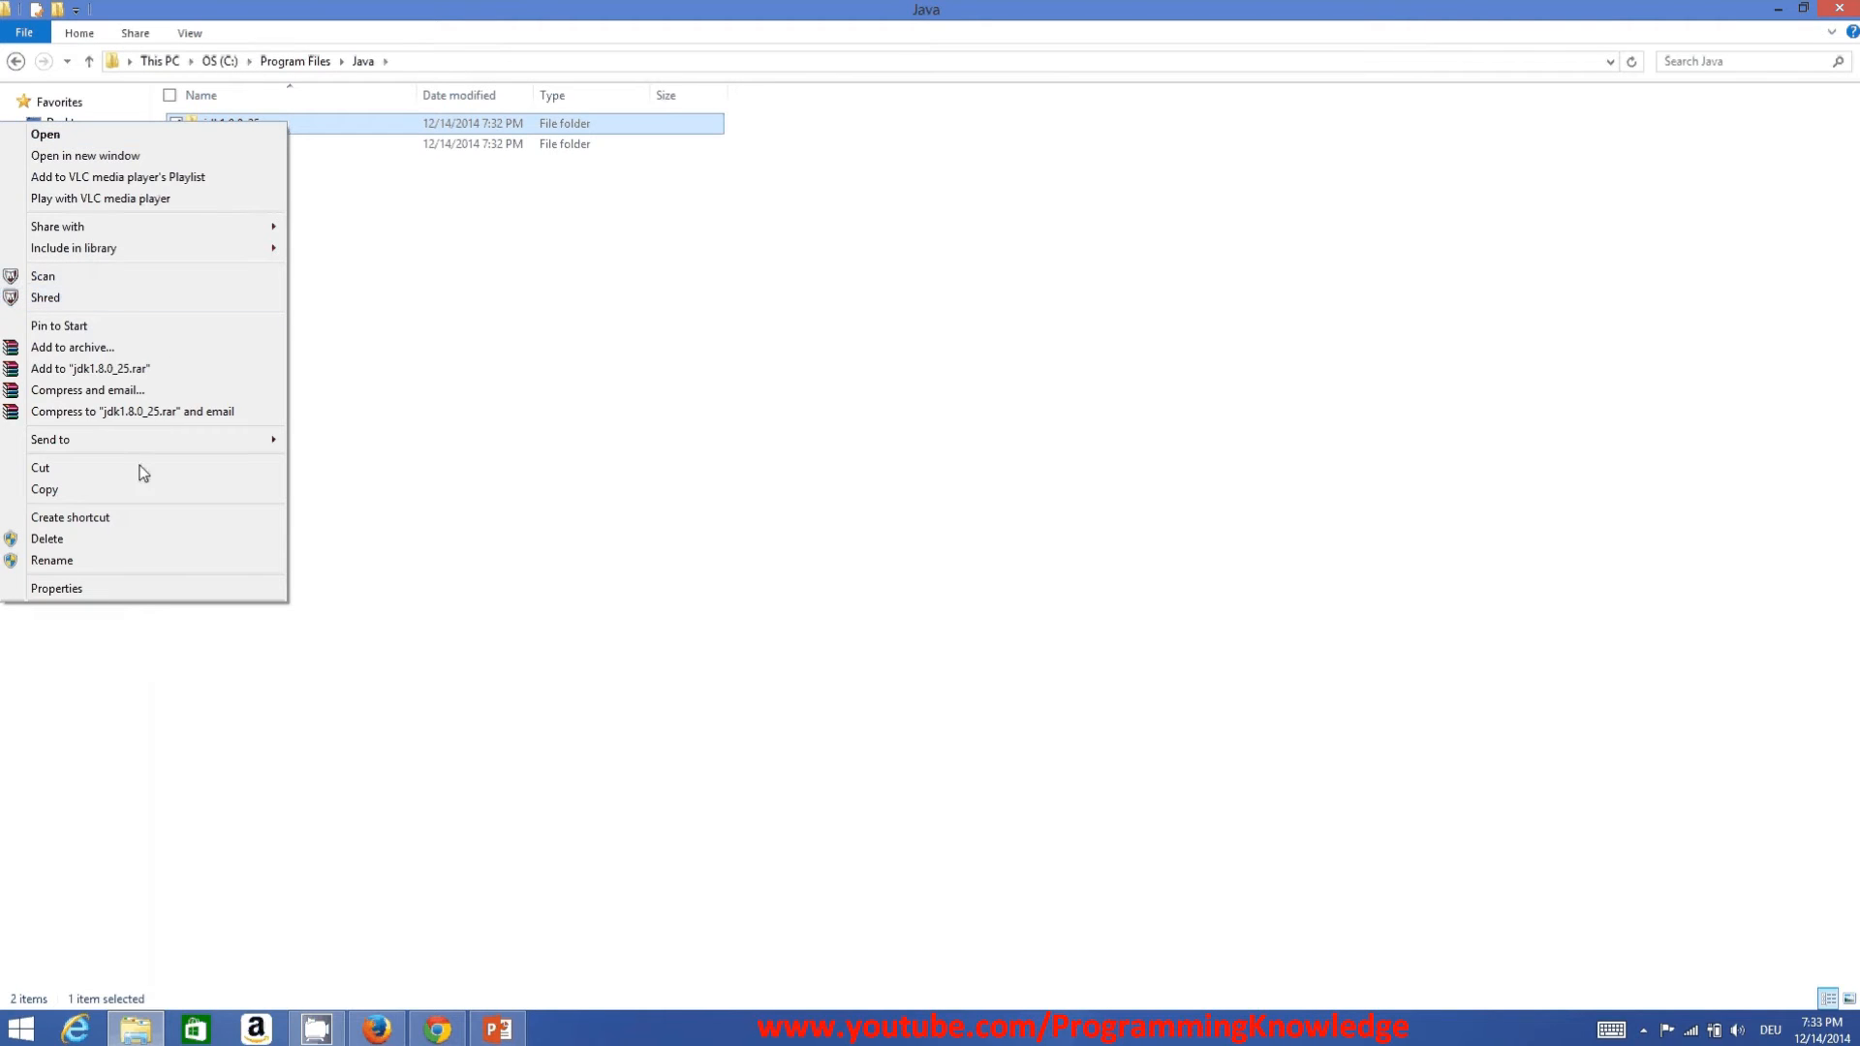
click(119, 564)
click(275, 121)
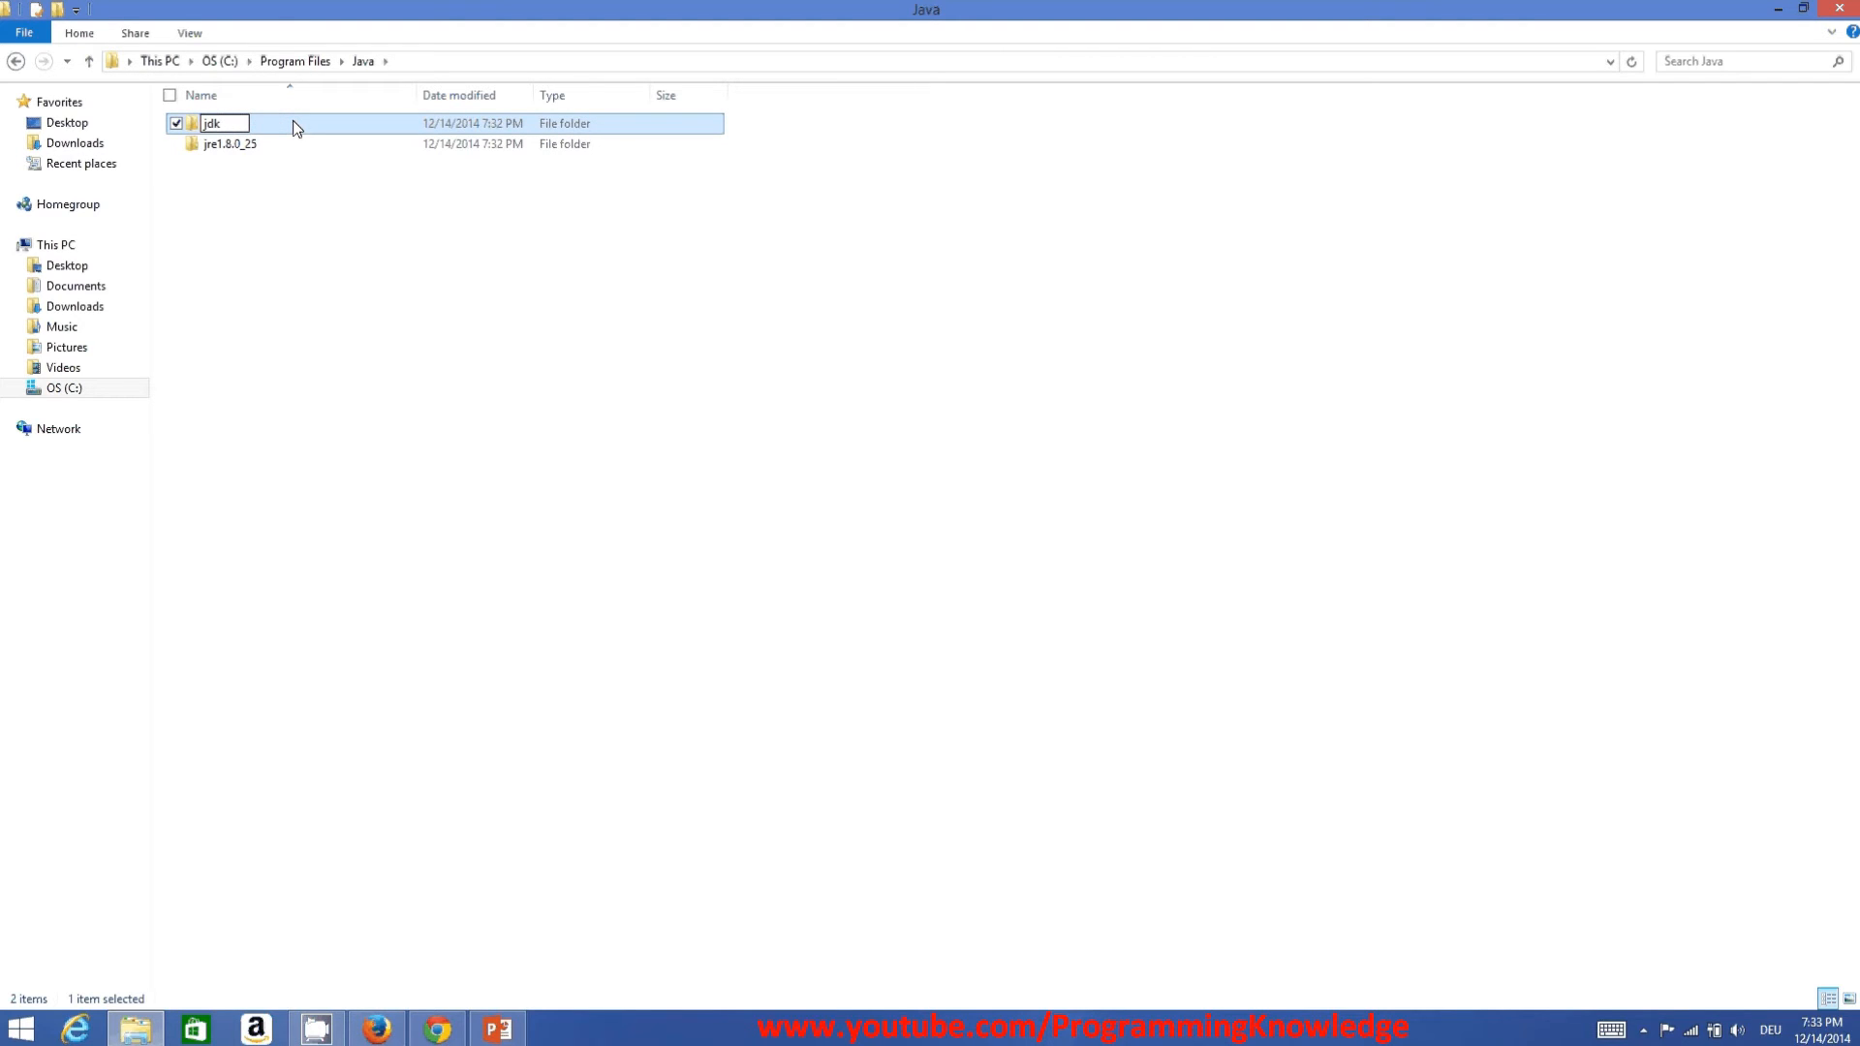
text(8)
click(290, 211)
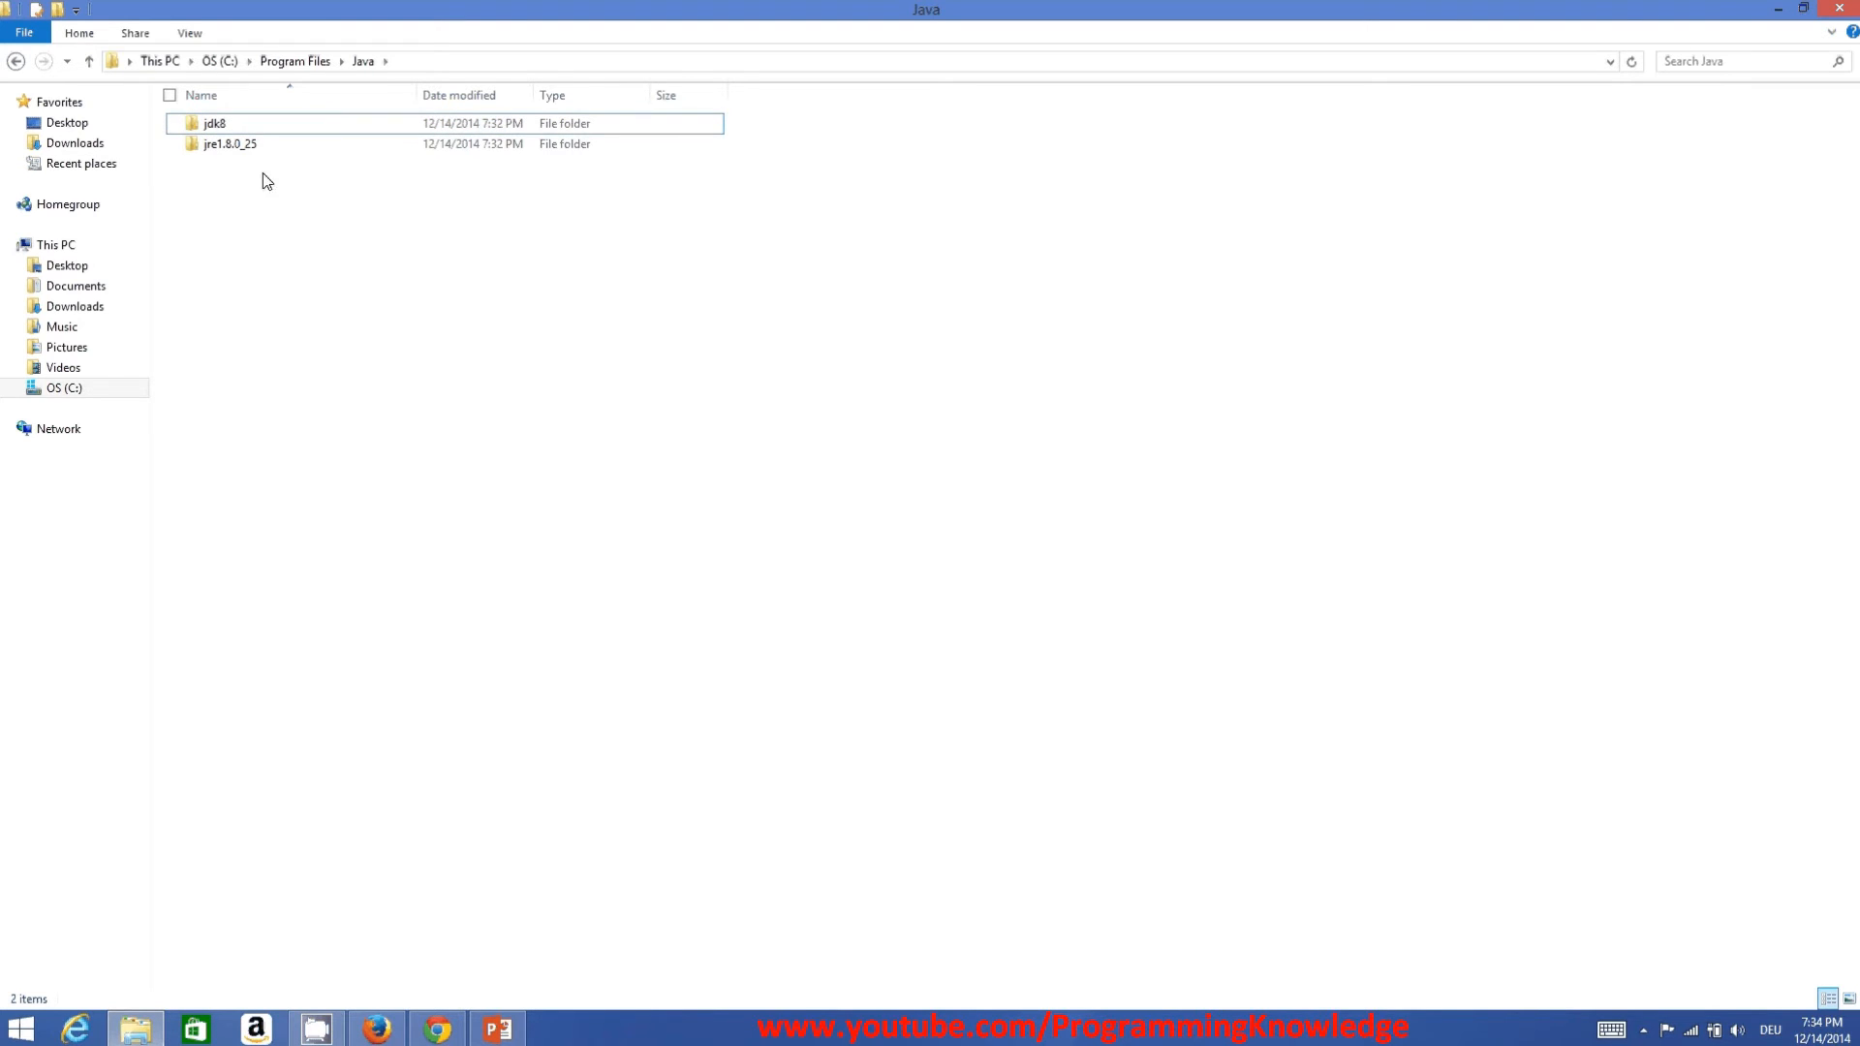
Rename the jre1.8.0_25 folder as jre8.
right_click(242, 143)
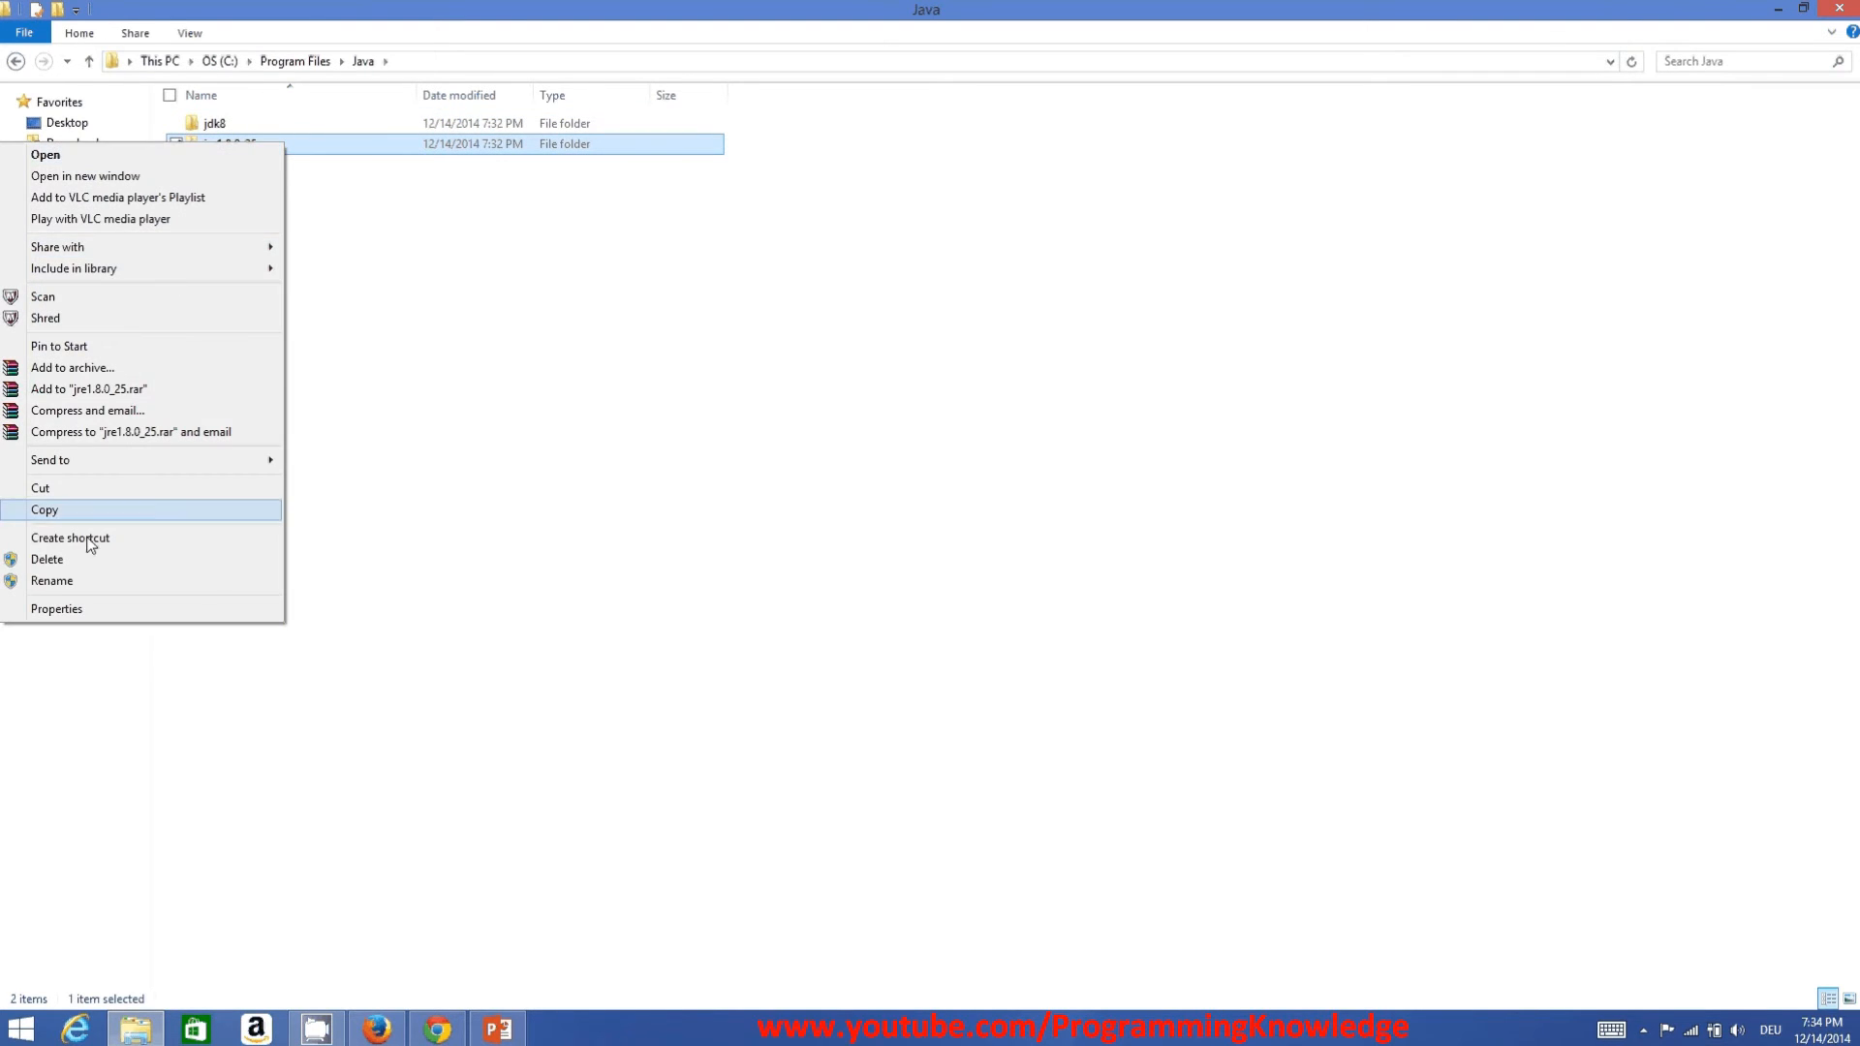
click(80, 579)
key(End)
key(BackSpace)
key(BackSpace)
key(BackSpace)
key(BackSpace)
key(BackSpace)
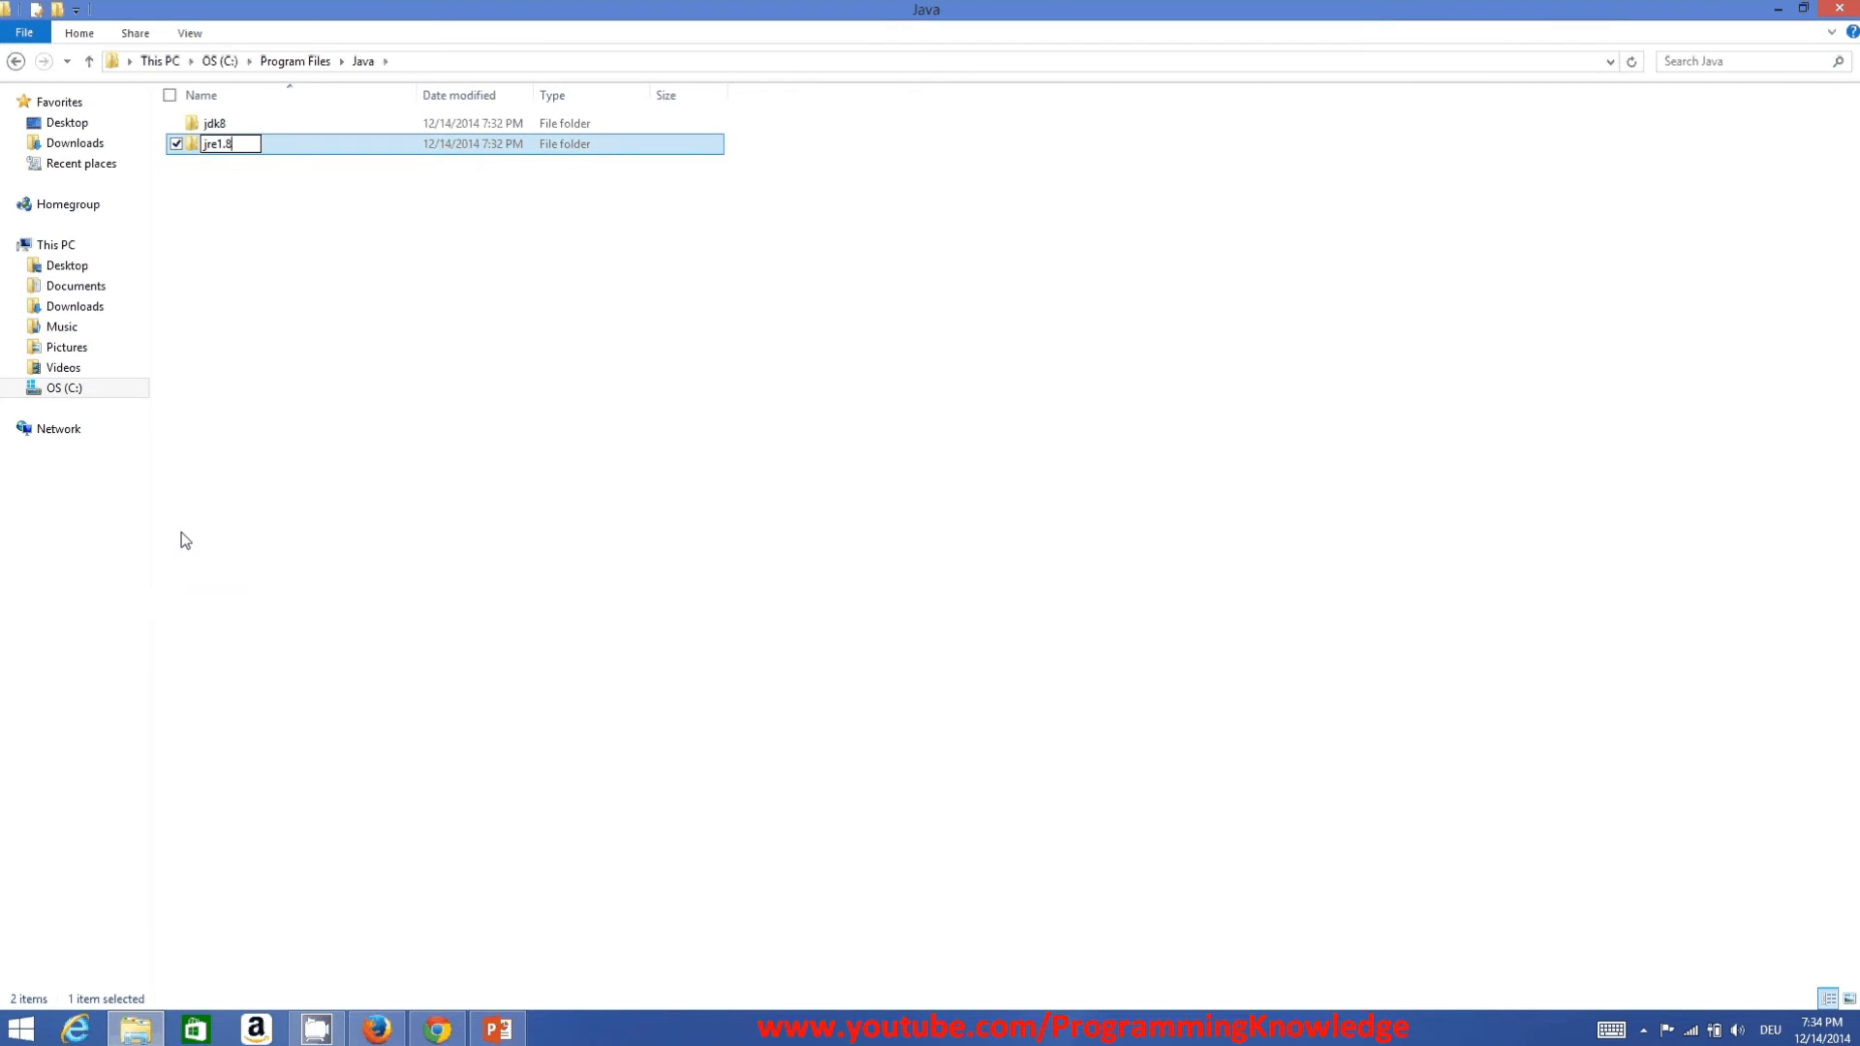
key(BackSpace)
key(BackSpace)
key(BackSpace)
text(8)
click(239, 462)
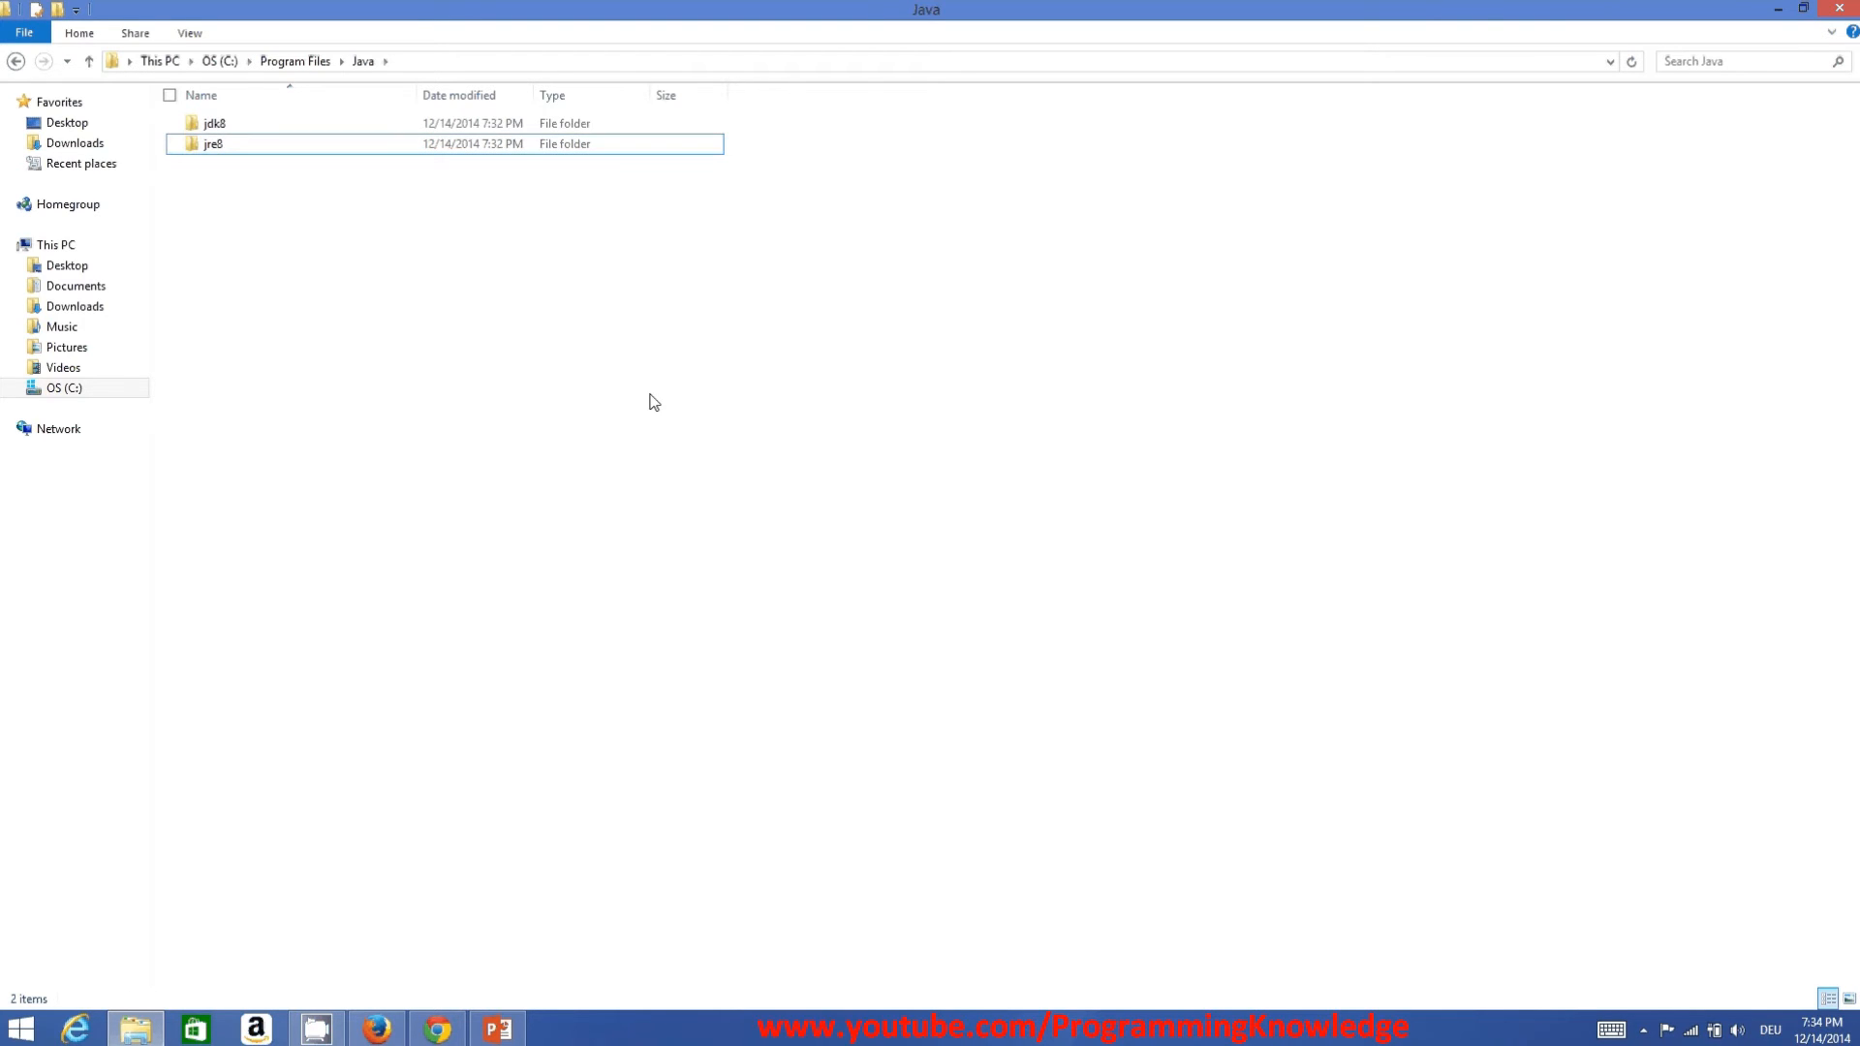
Show the jdk8 and jre8 folders as extra large icons, and return the Java folder to the Details view.
click(1829, 32)
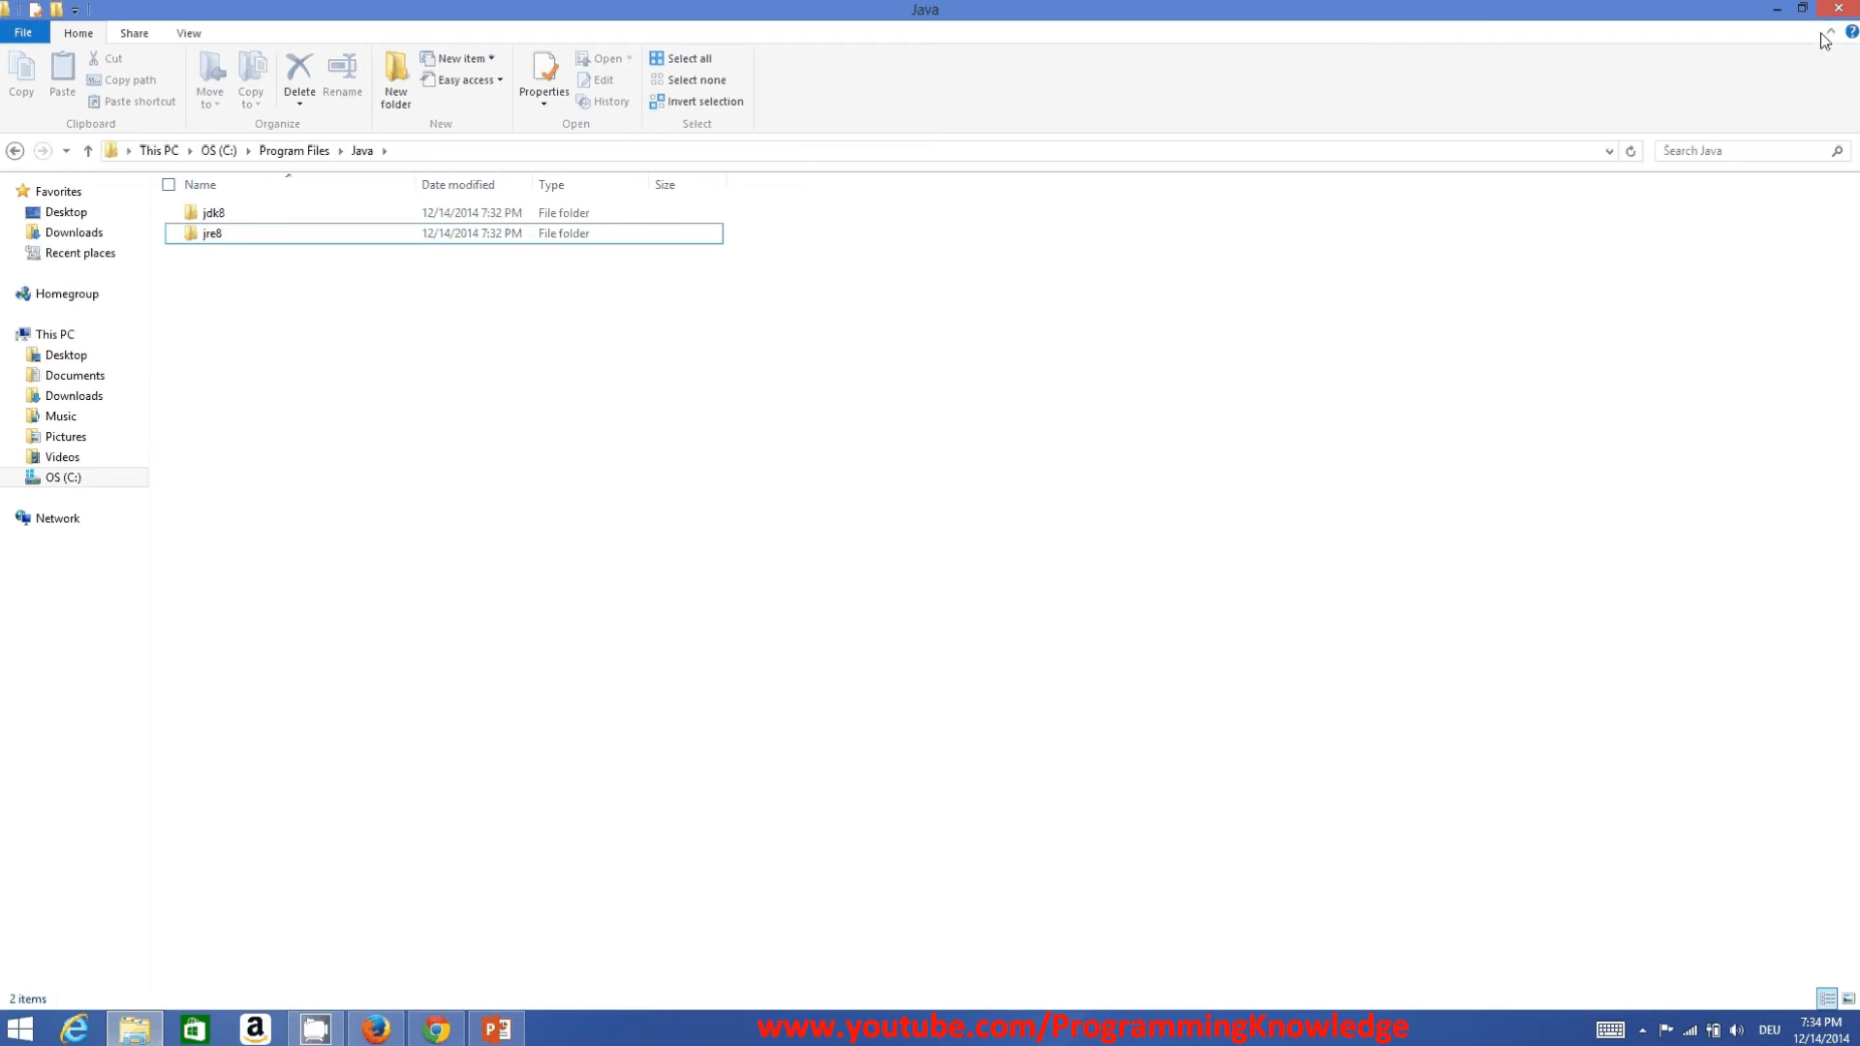
click(1830, 32)
right_click(937, 391)
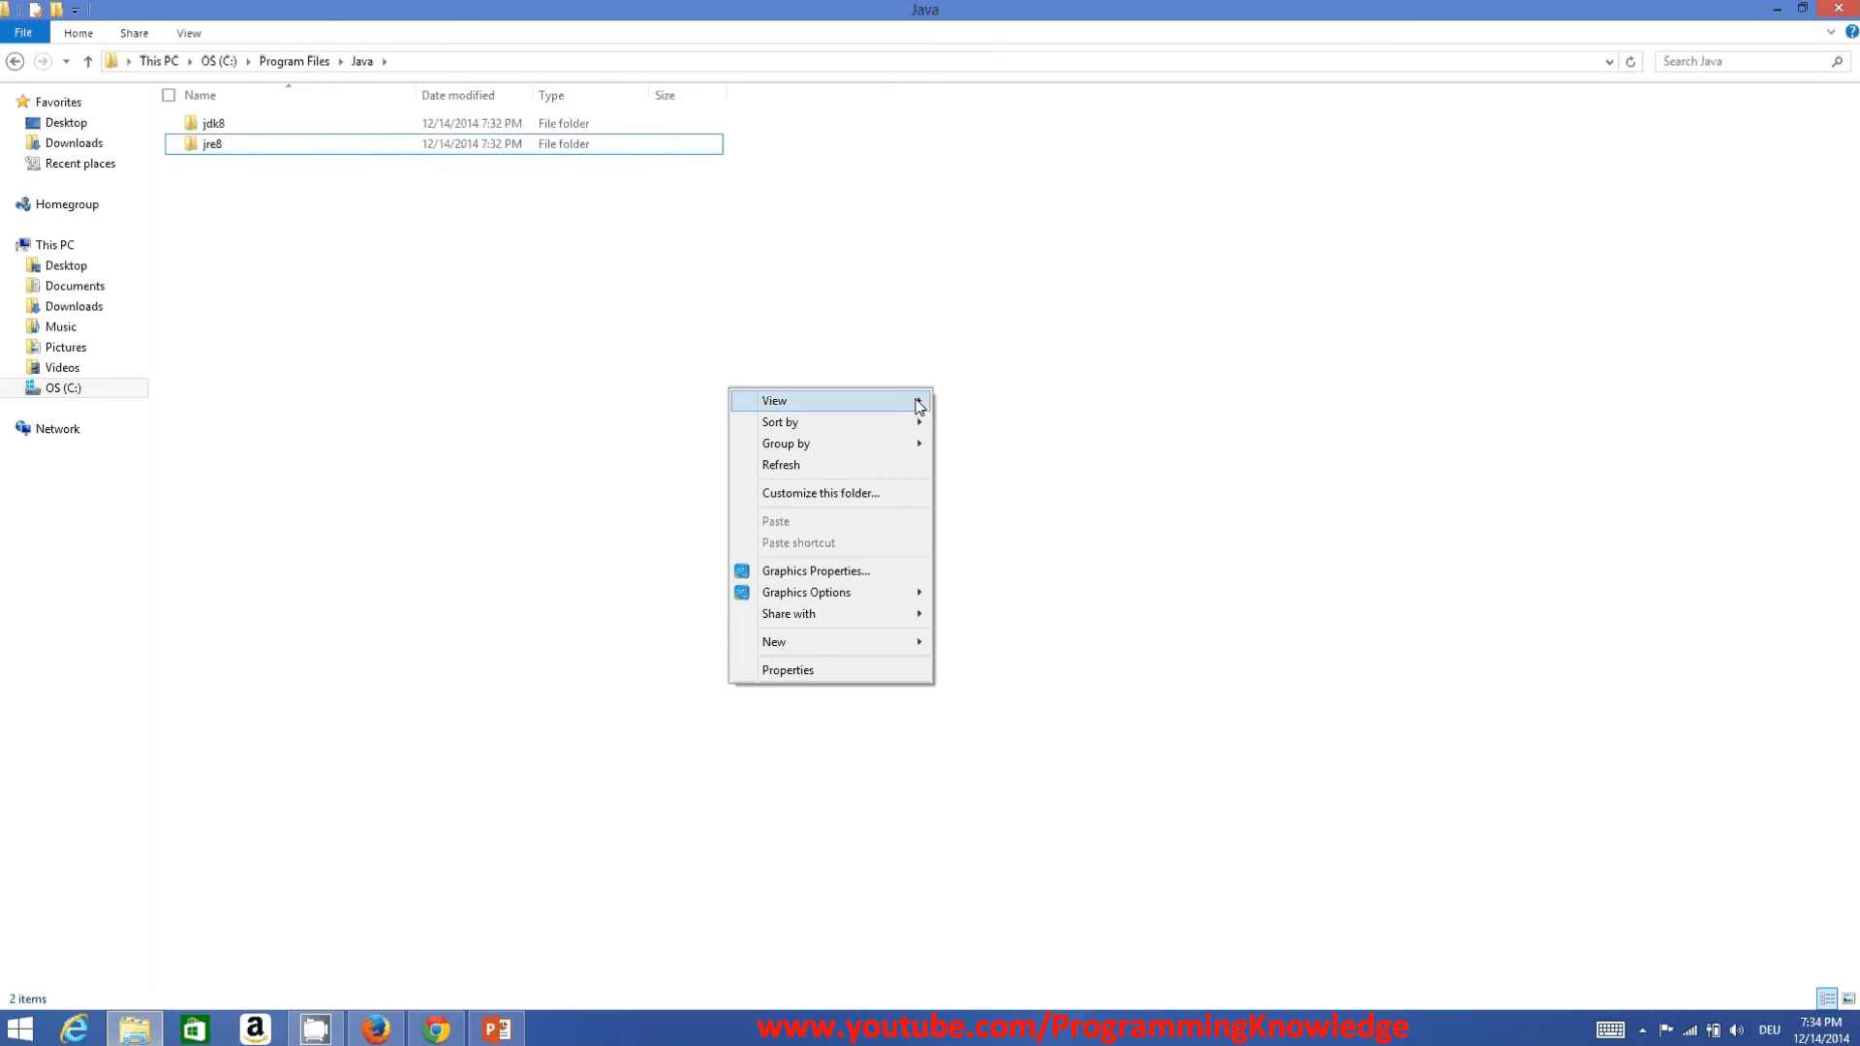
mouse_move(906, 401)
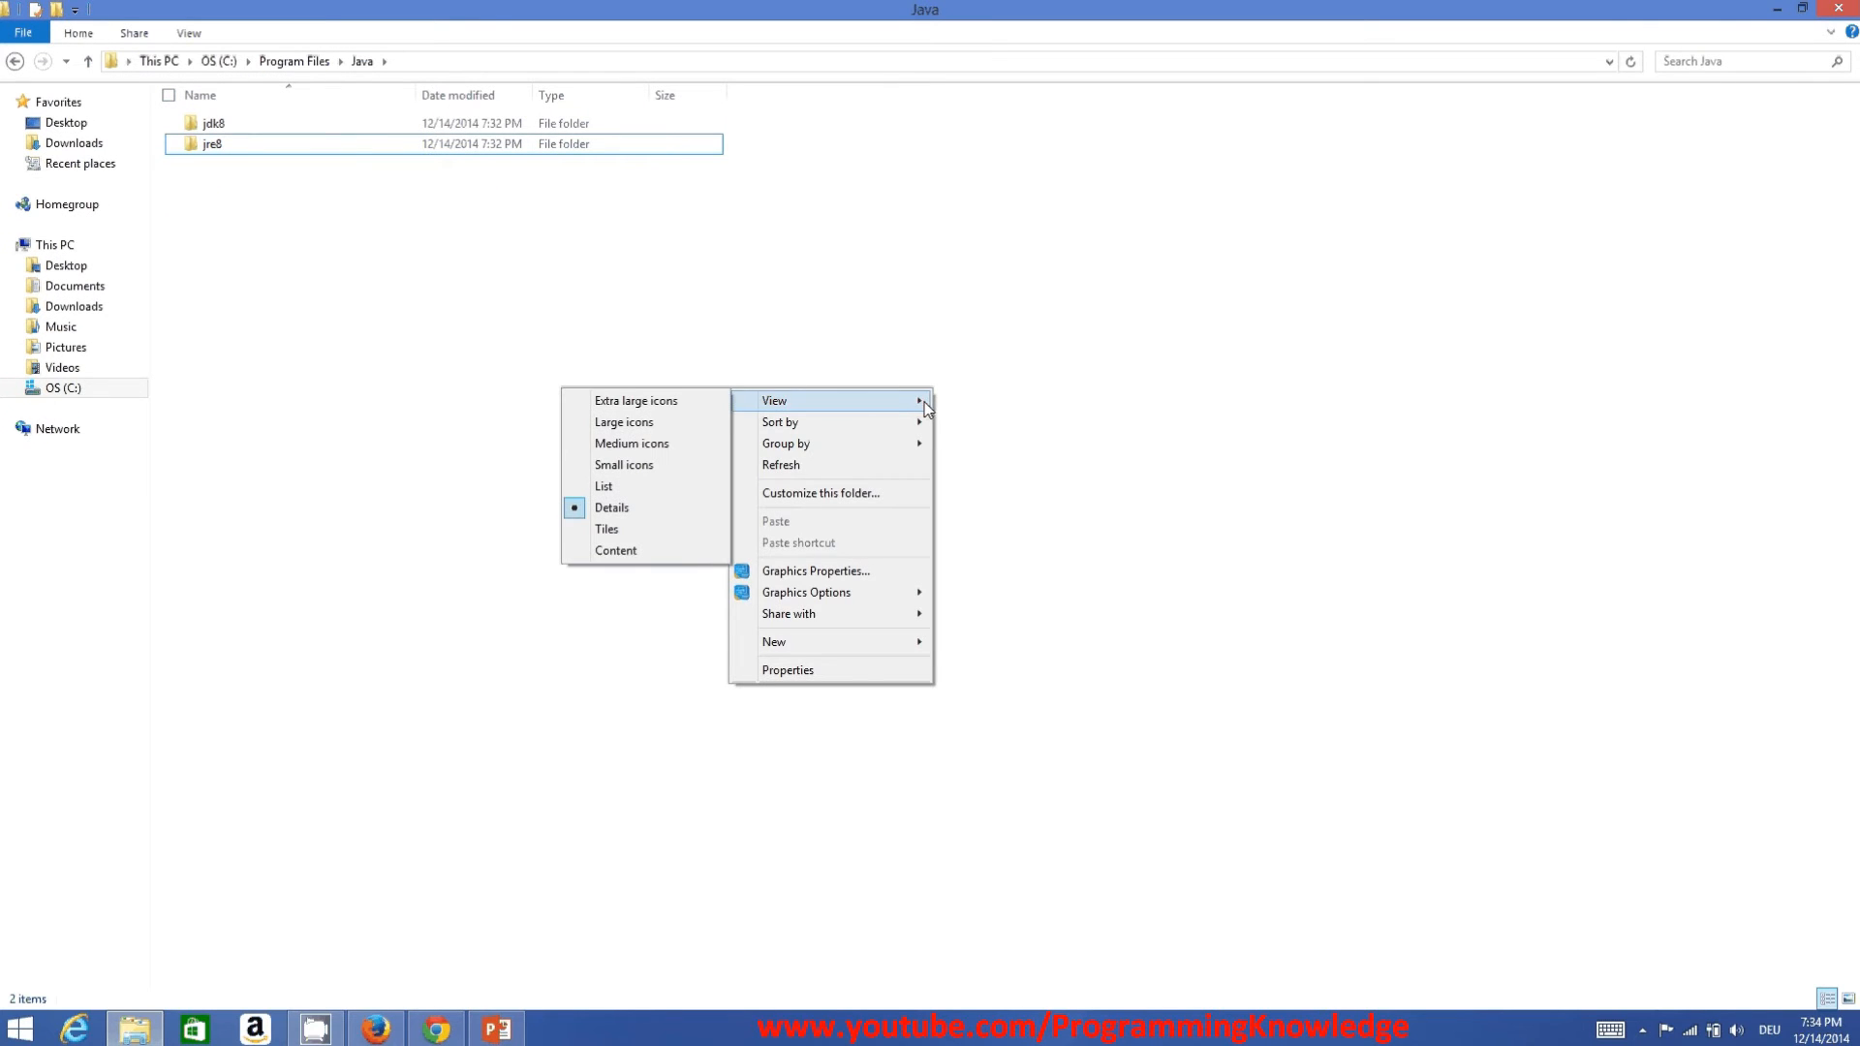
click(666, 427)
right_click(623, 310)
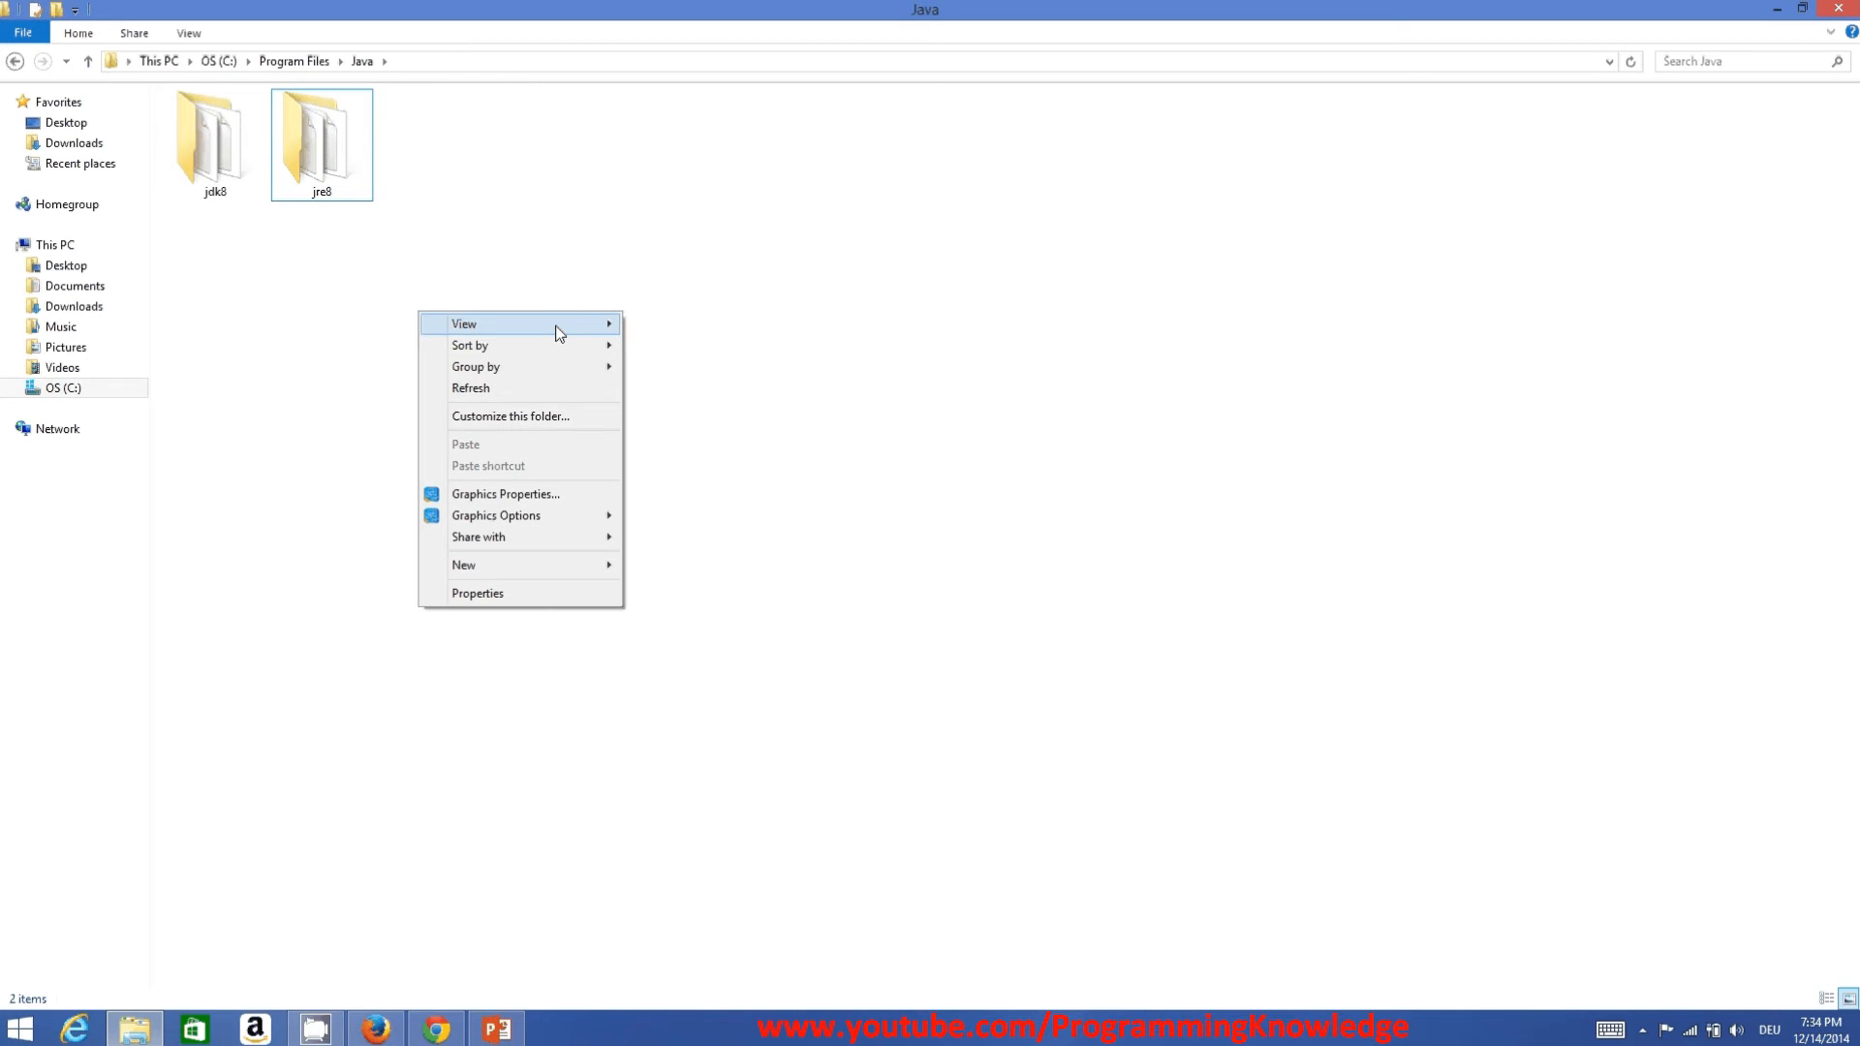
mouse_move(578, 327)
click(372, 326)
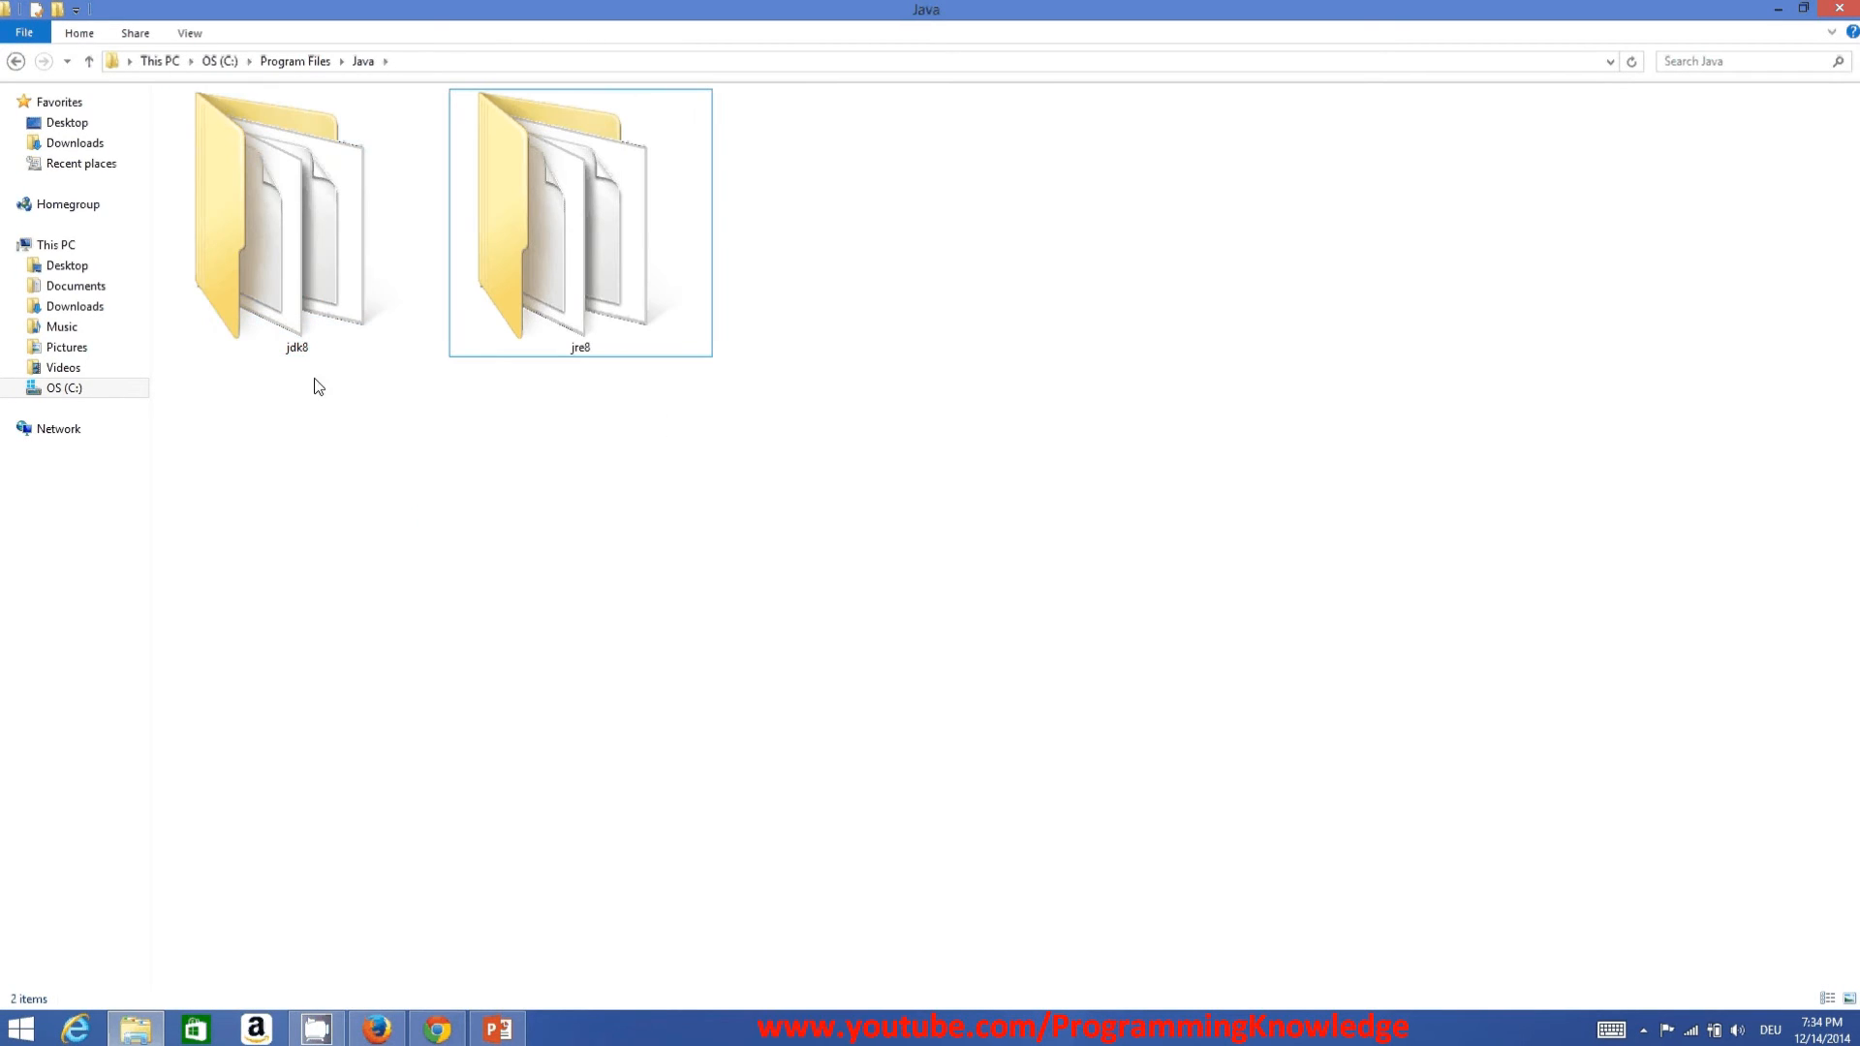
mouse_move(292, 353)
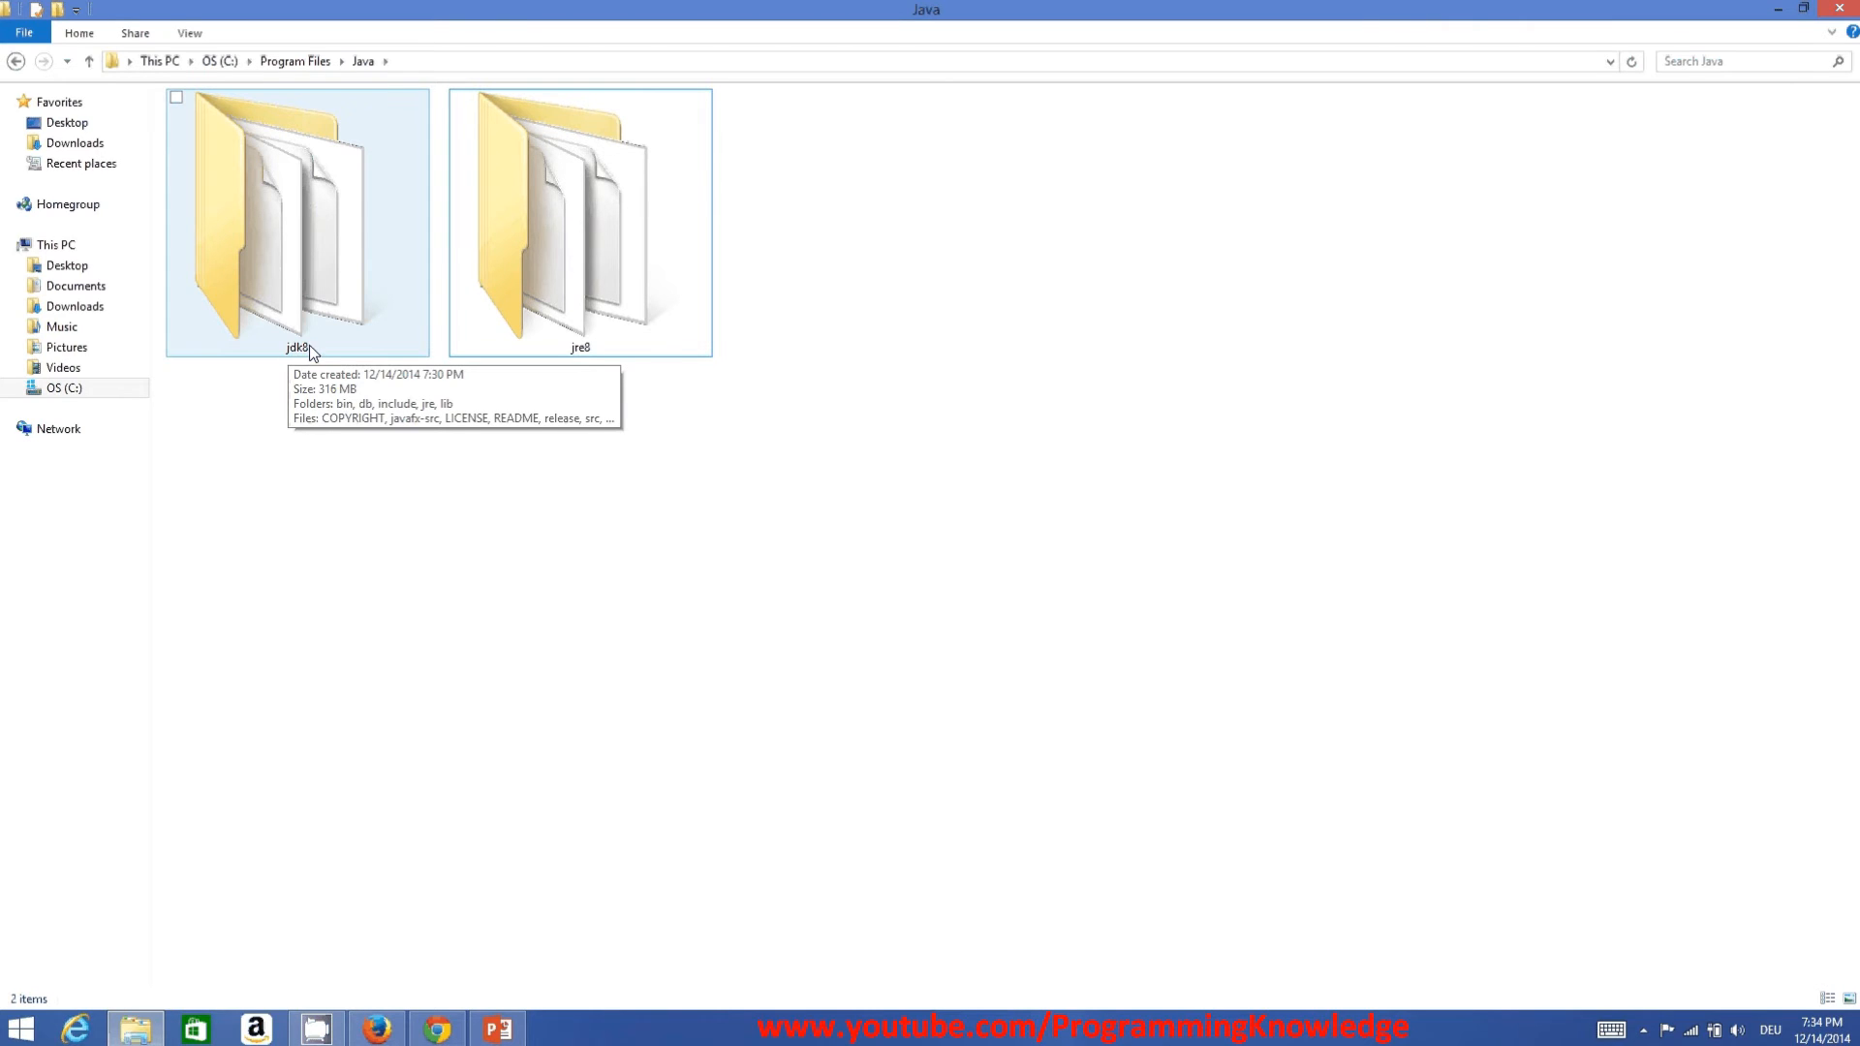
click(616, 352)
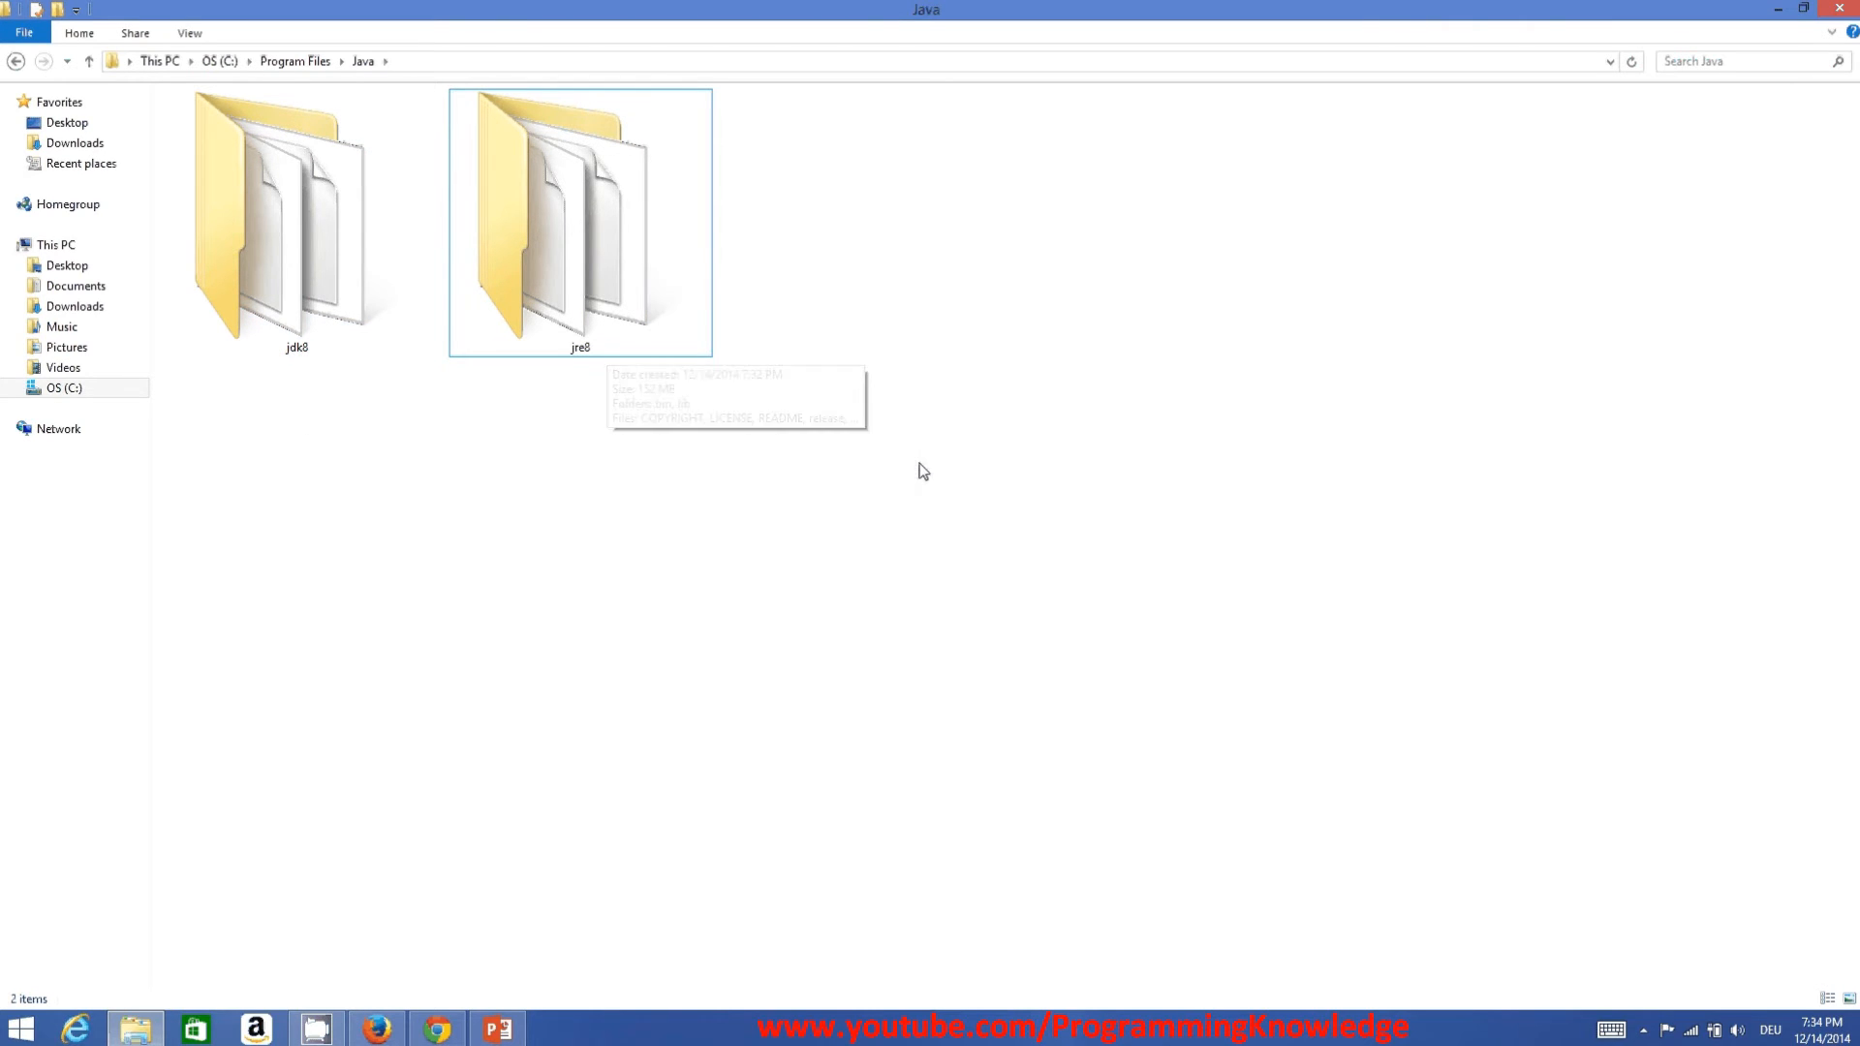
right_click(1069, 419)
mouse_move(973, 433)
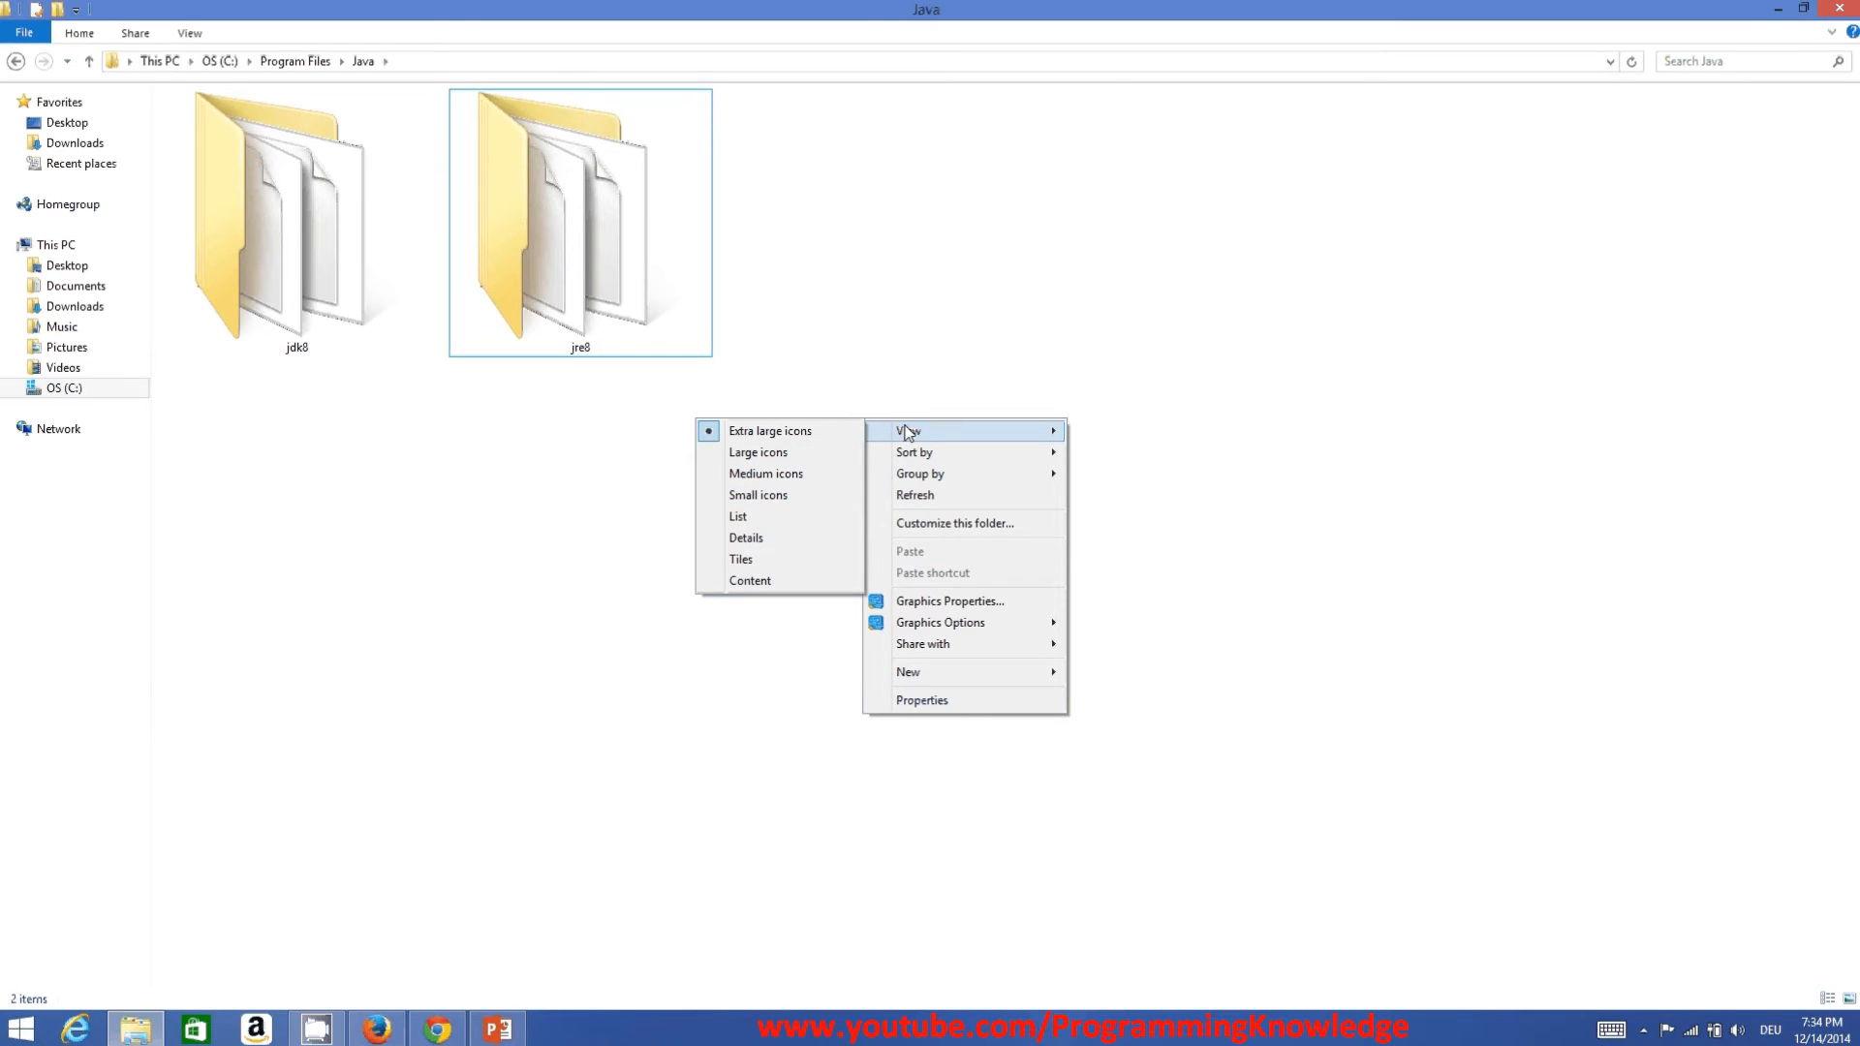
click(744, 537)
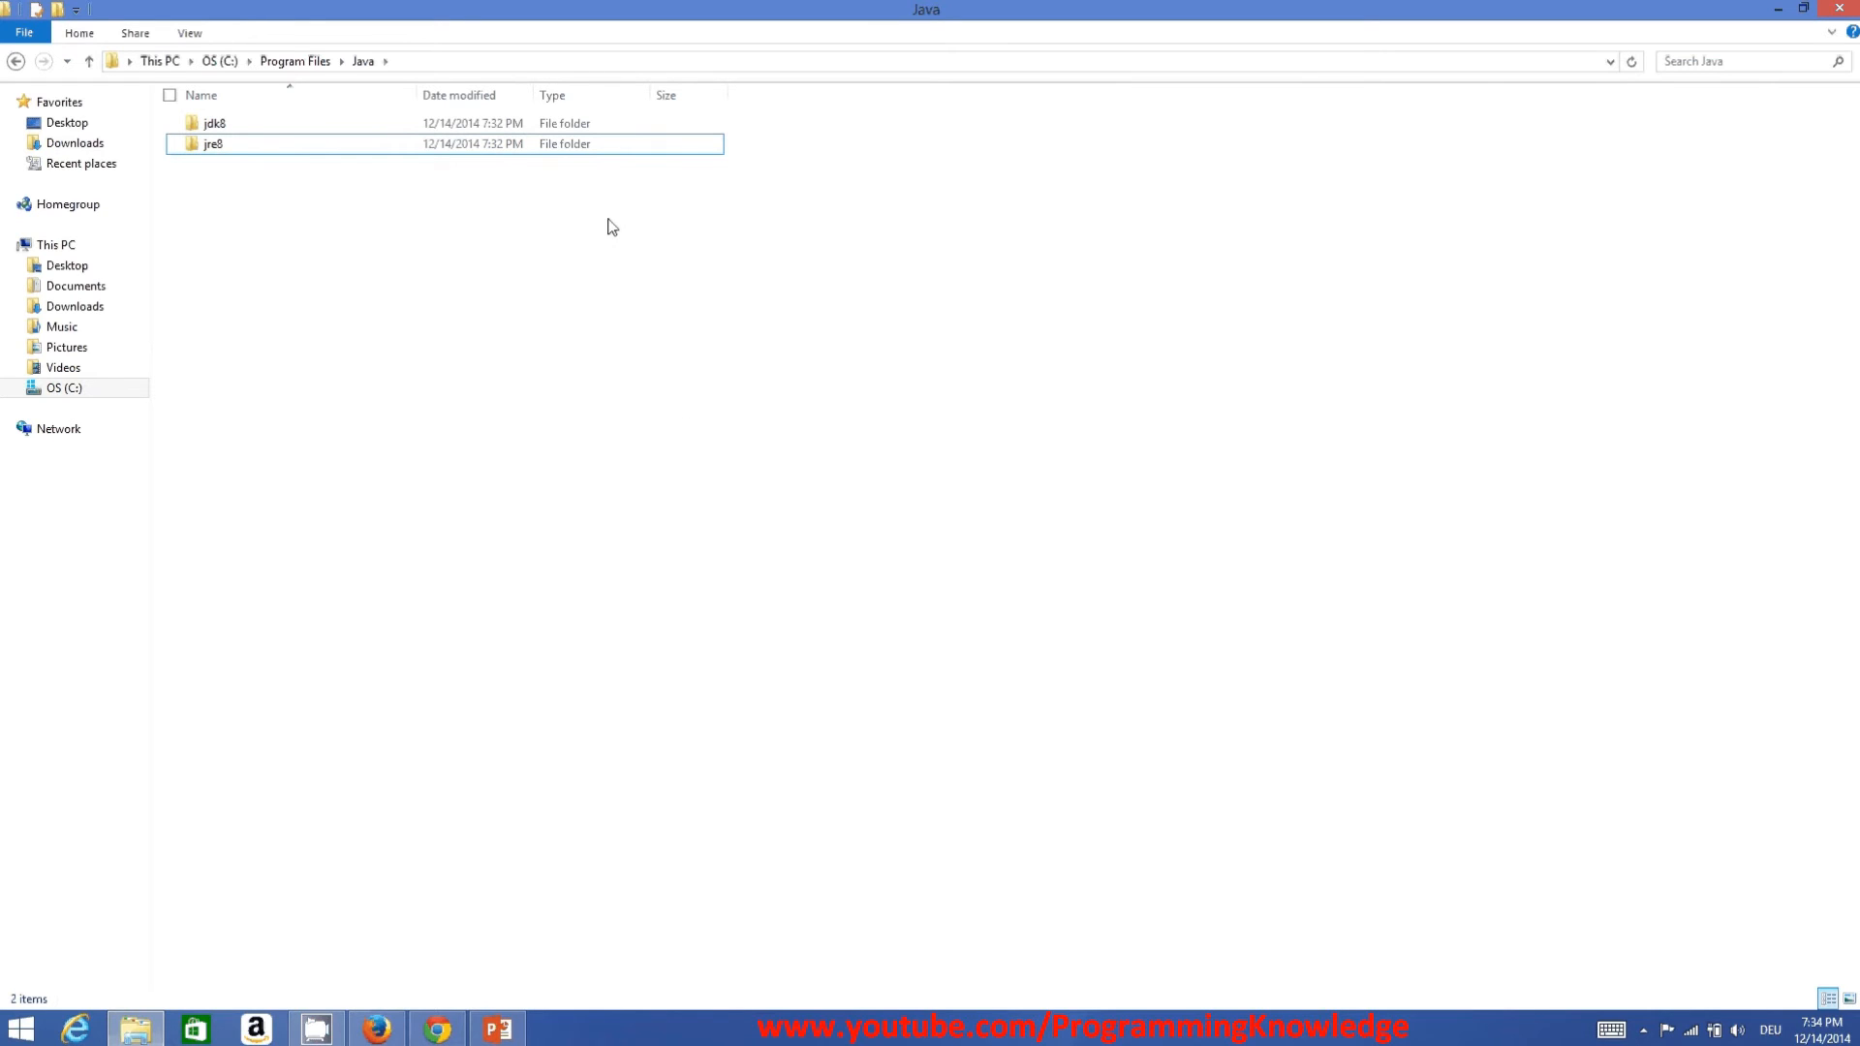
Minimize the Java folder window with jdk8 selected, and open the System information by searching Windows for "sy".
click(234, 121)
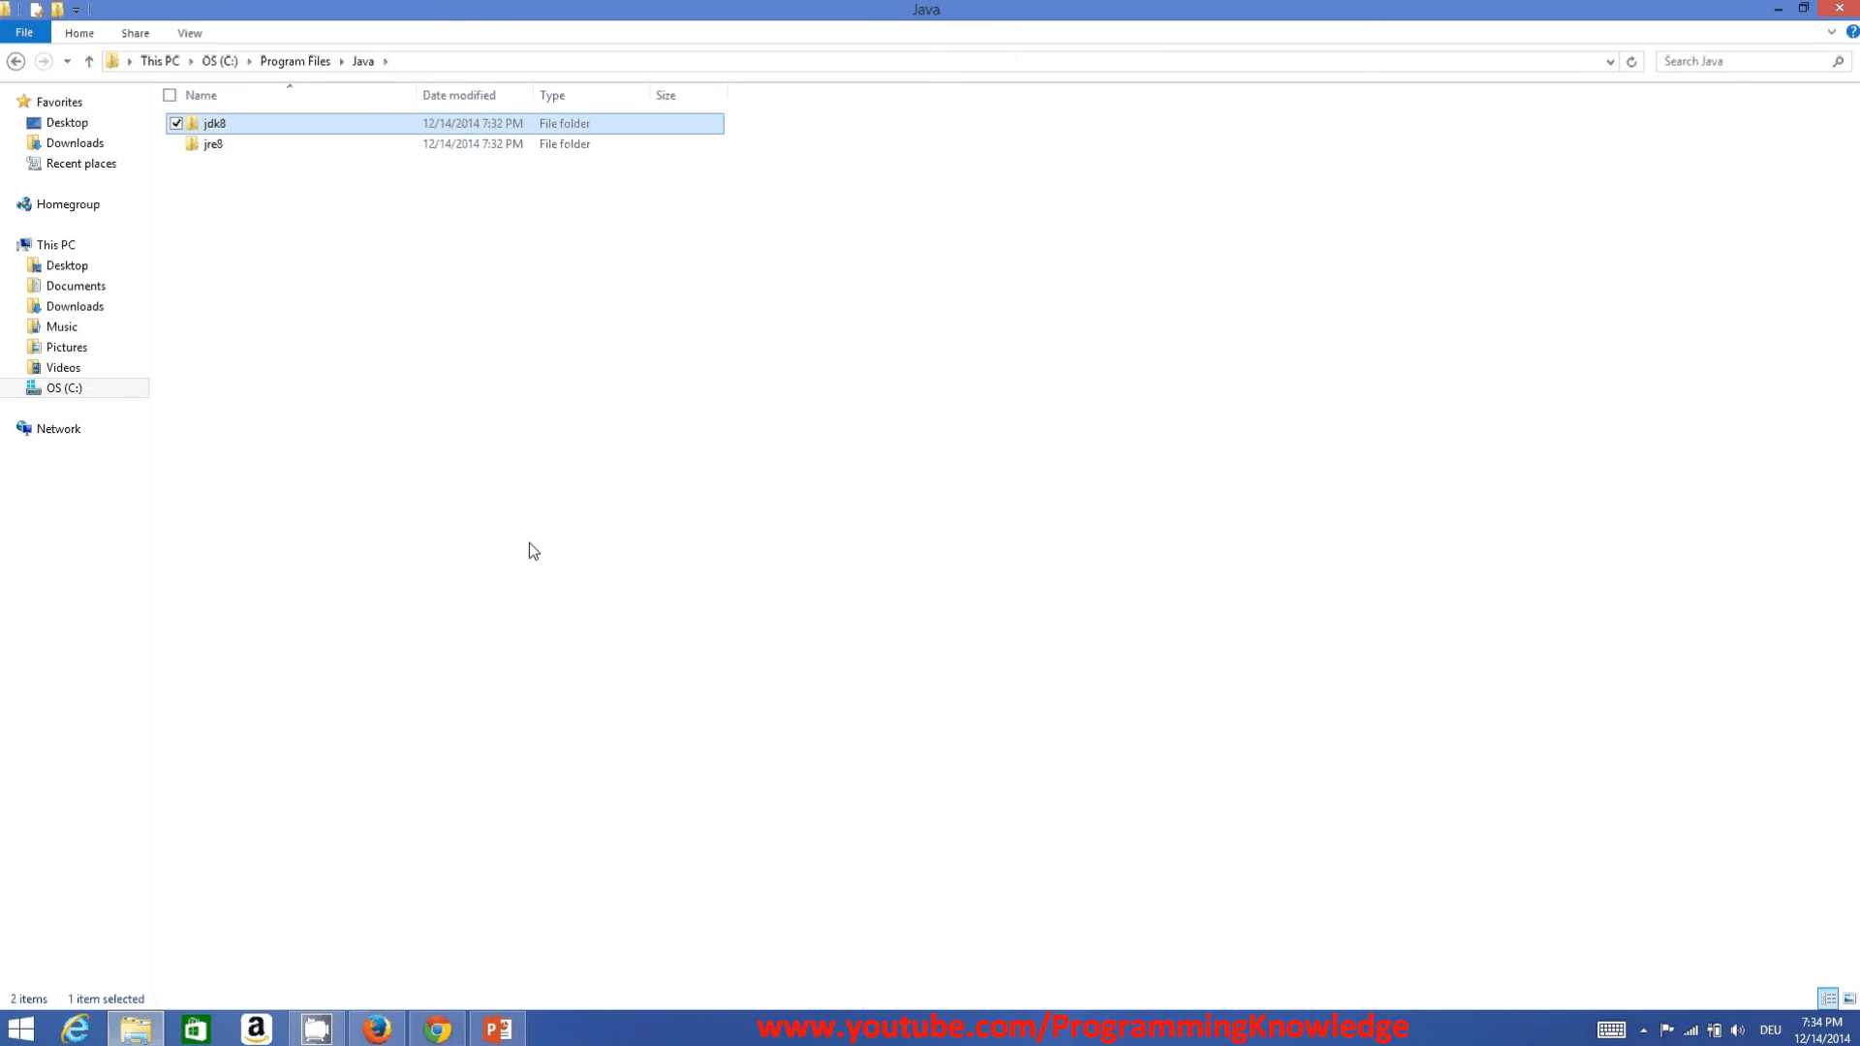
click(1781, 8)
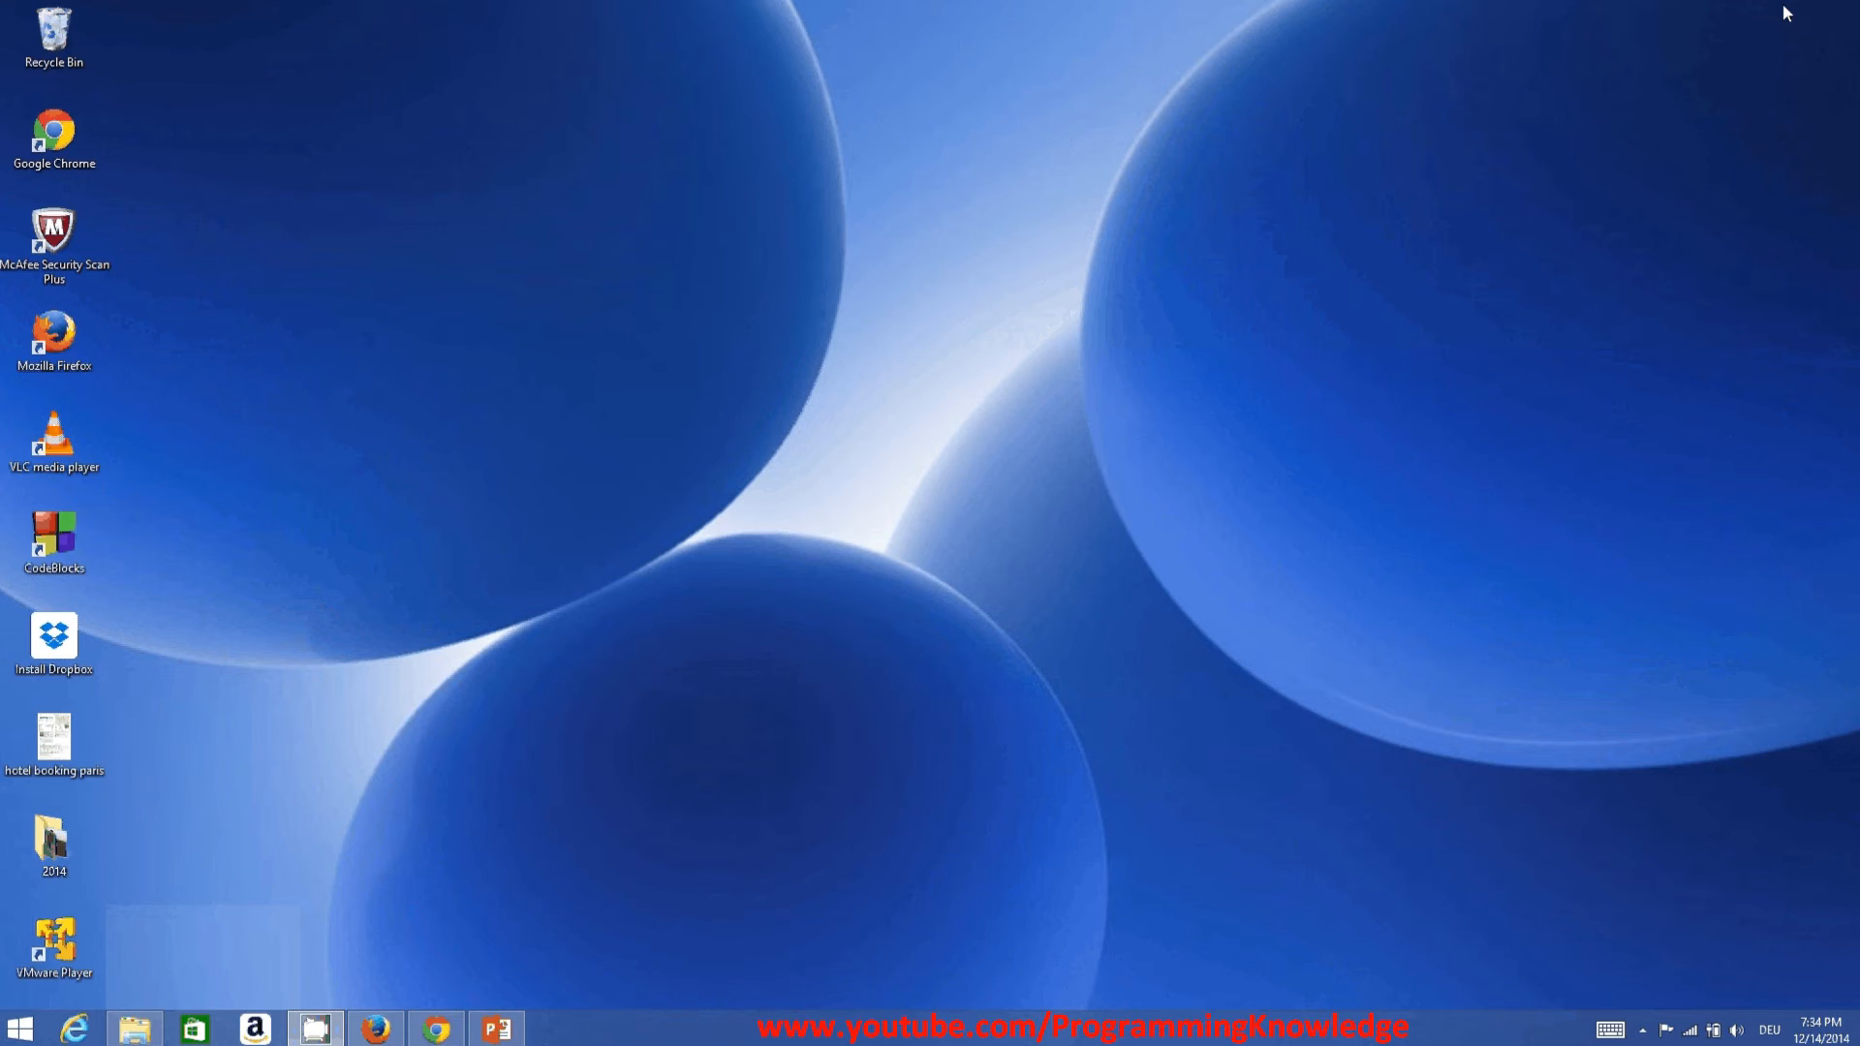
mouse_move(1859, 1045)
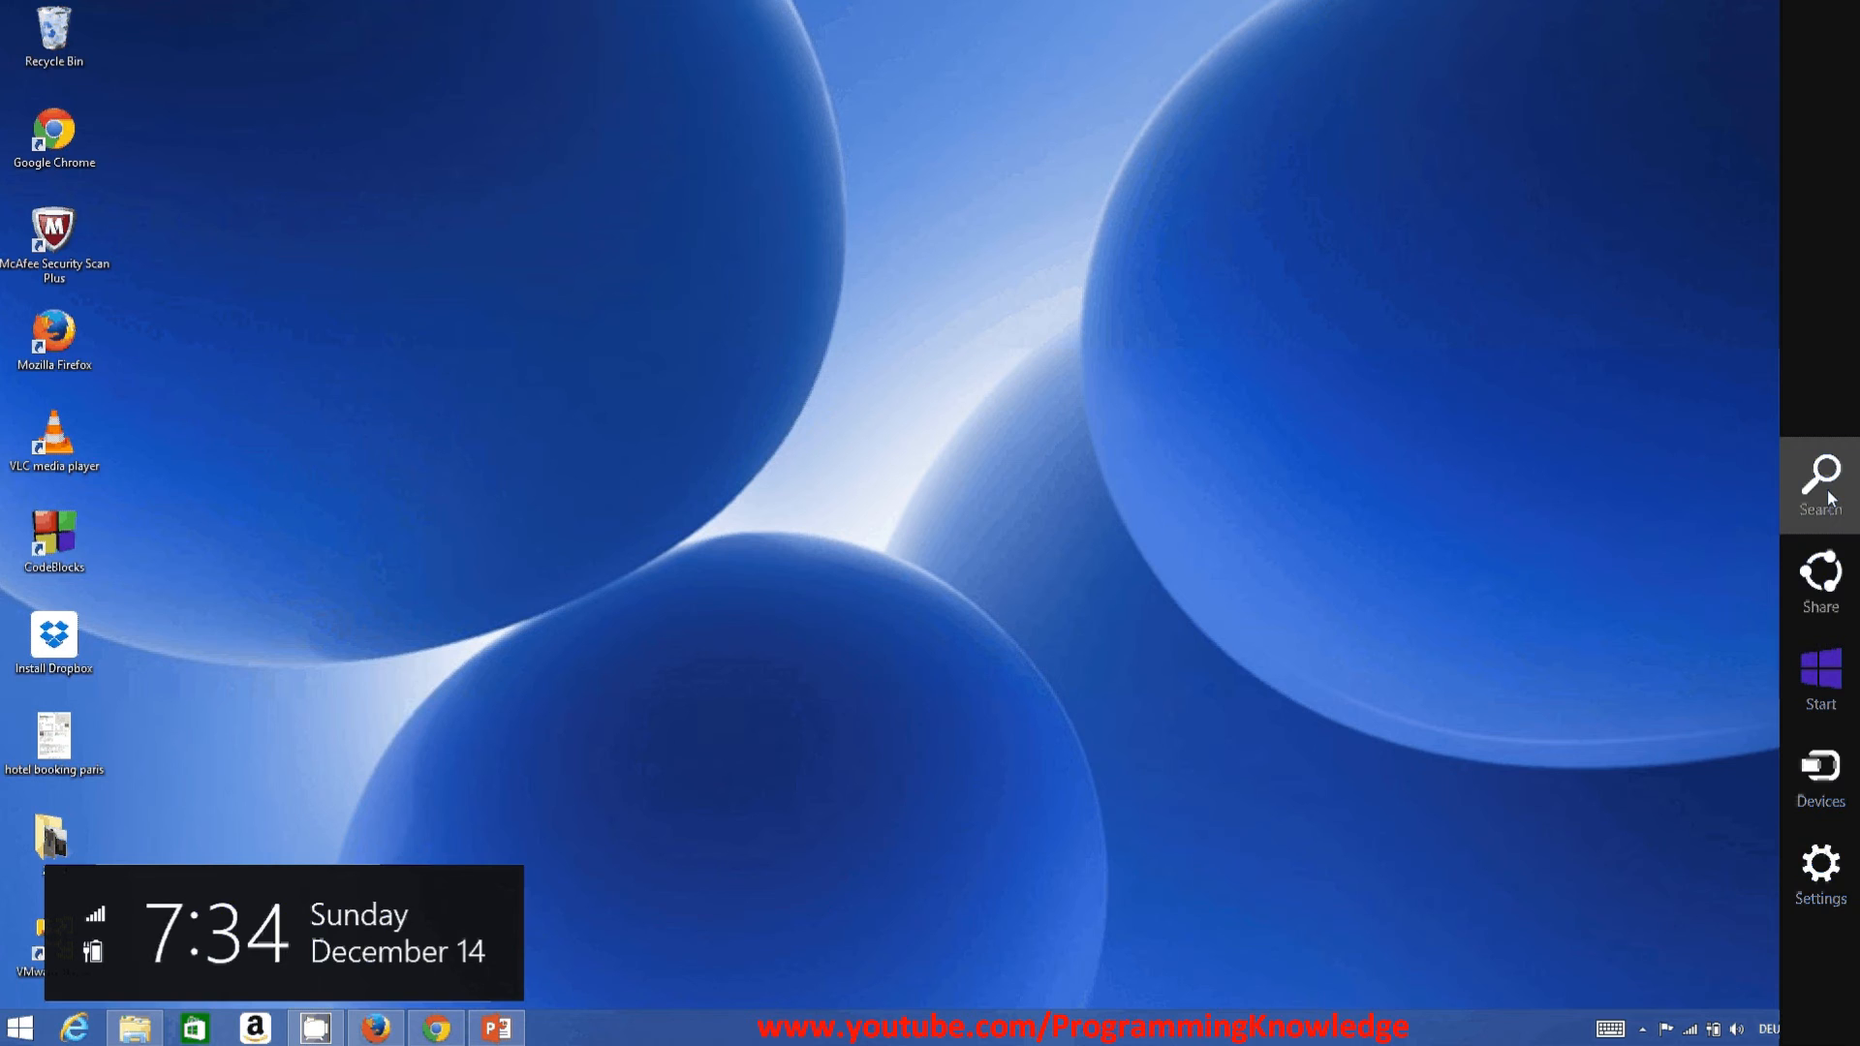
click(1821, 485)
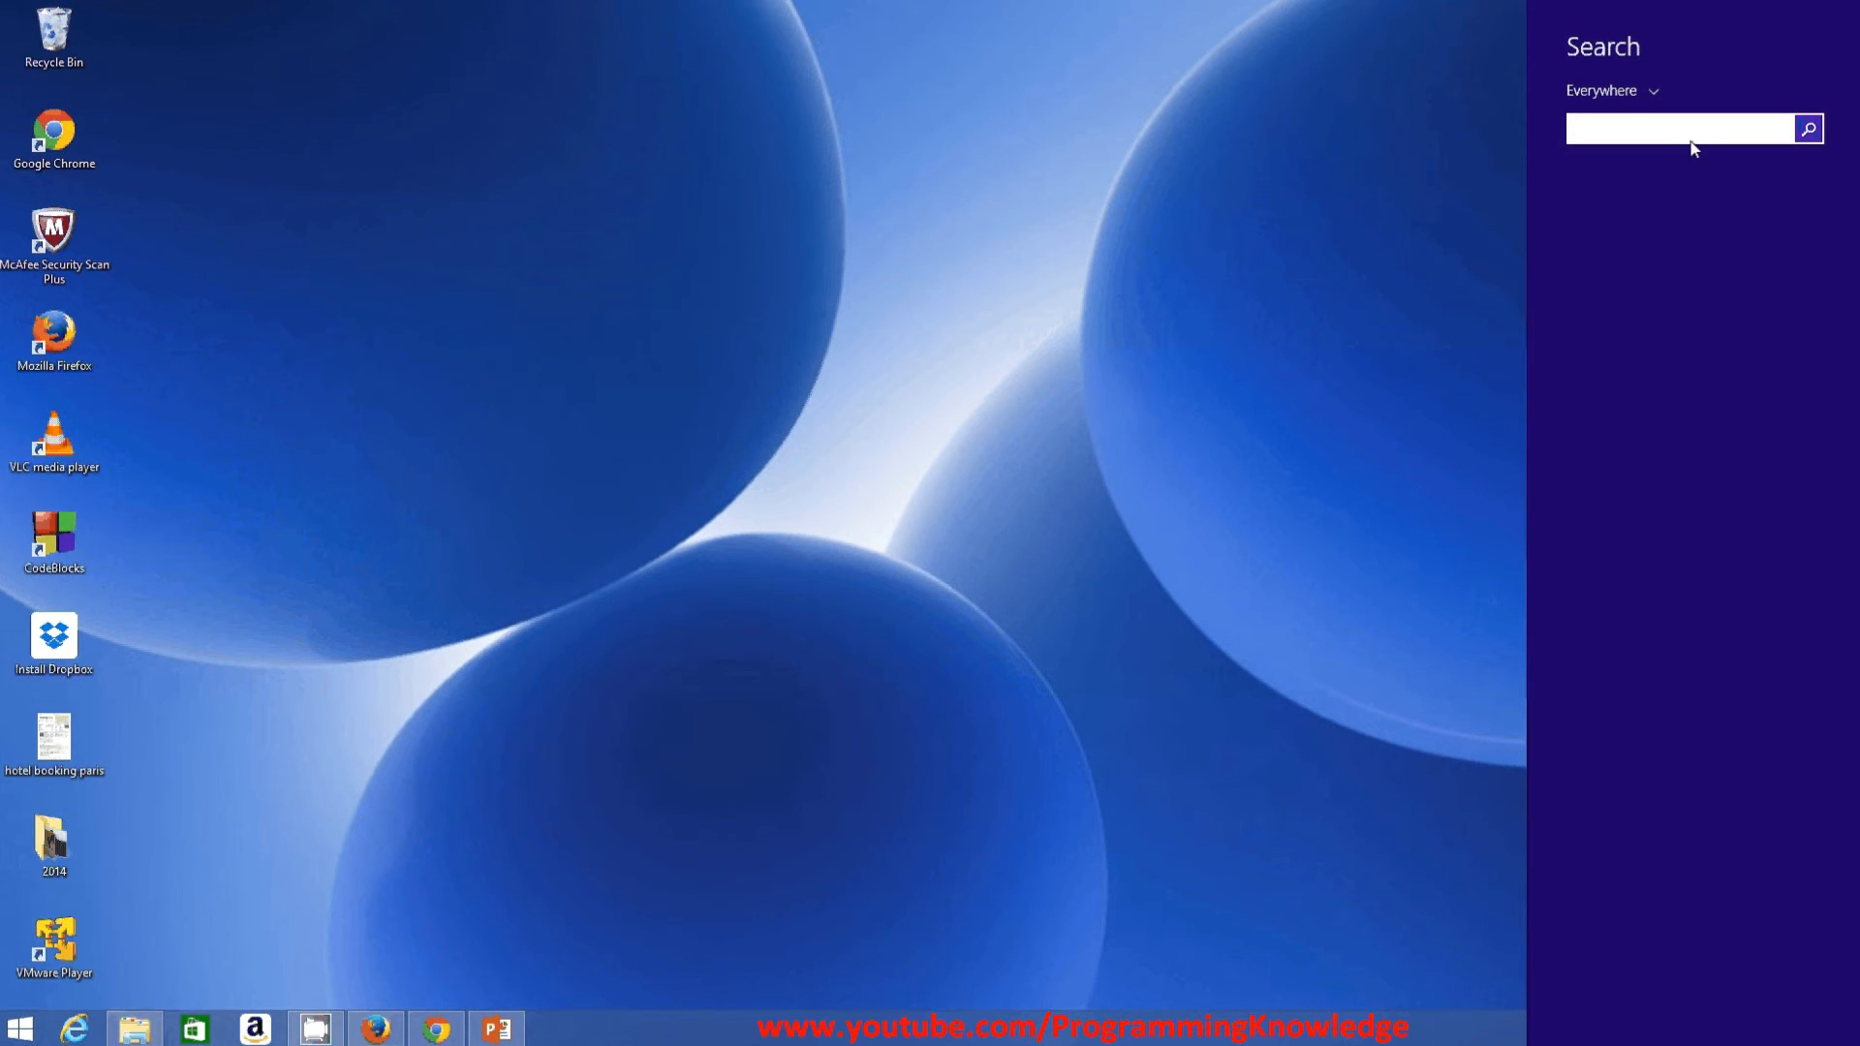
text(sy)
key(Return)
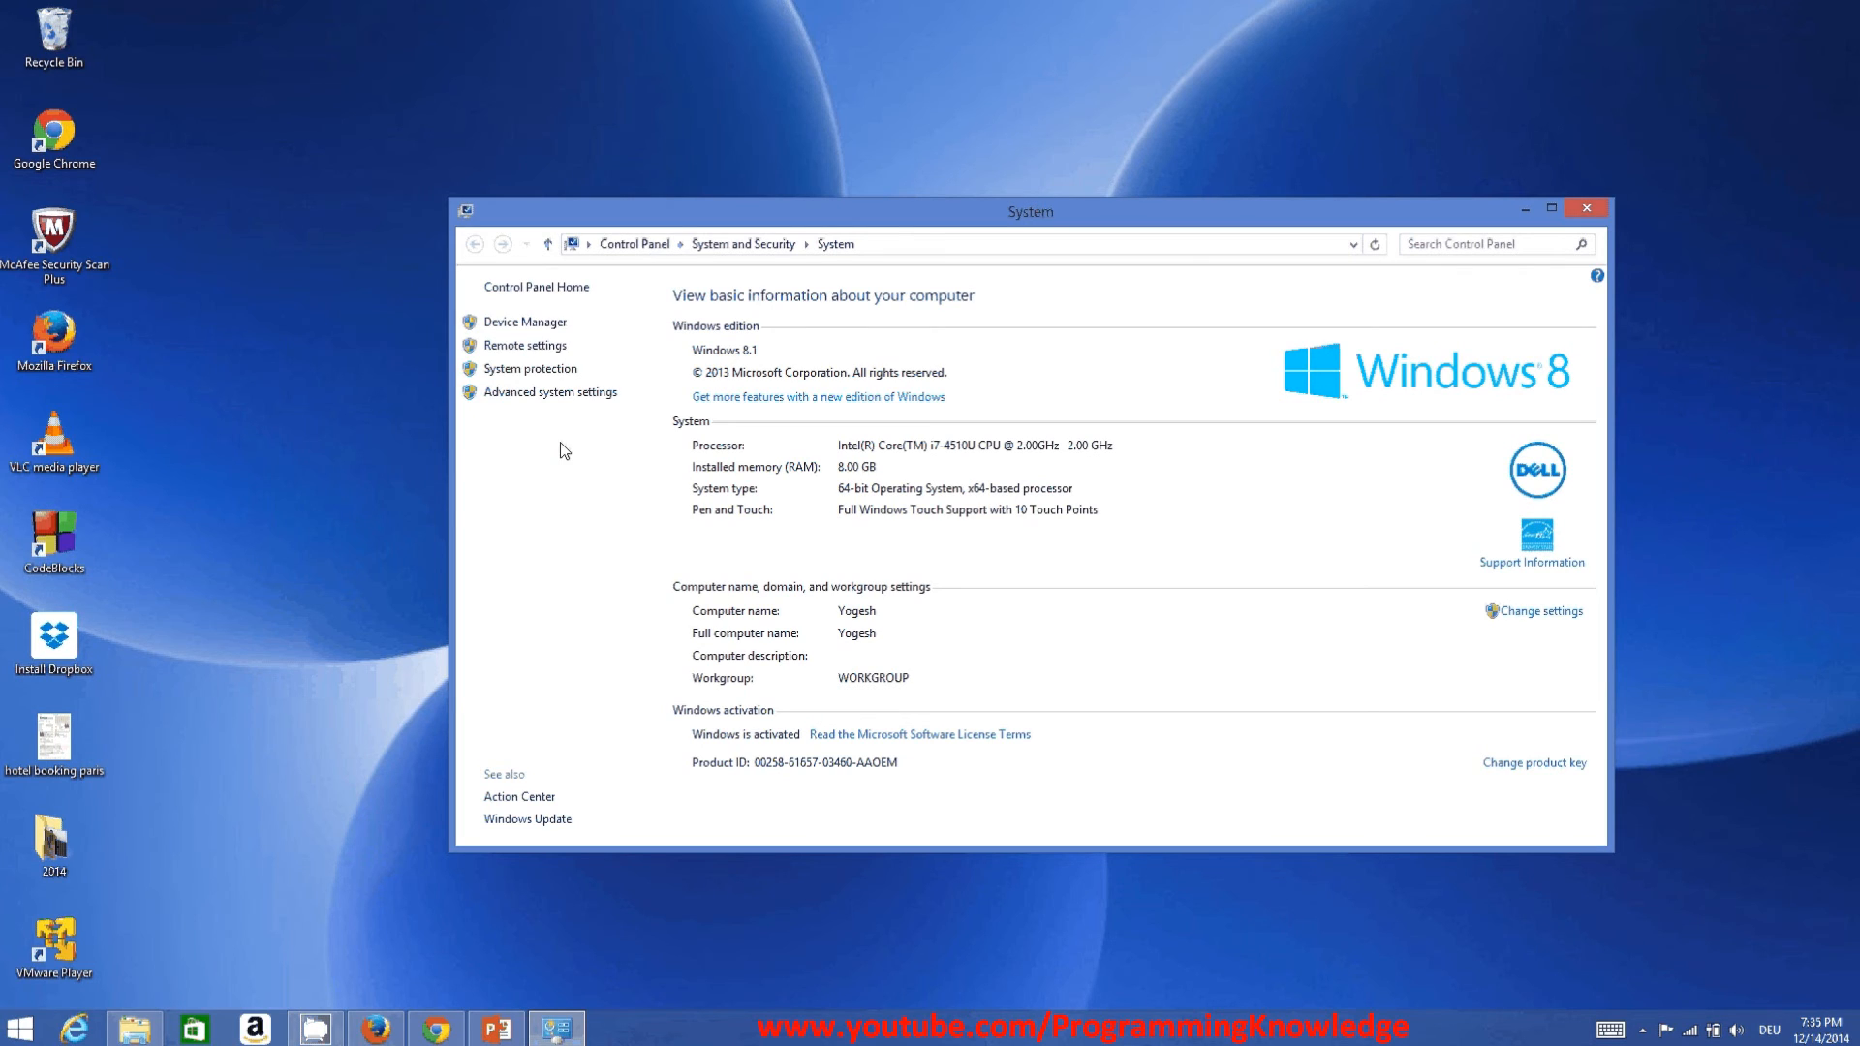
Open the Environment Variables from the advanced system settings and move their window clear of System Properties.
click(550, 392)
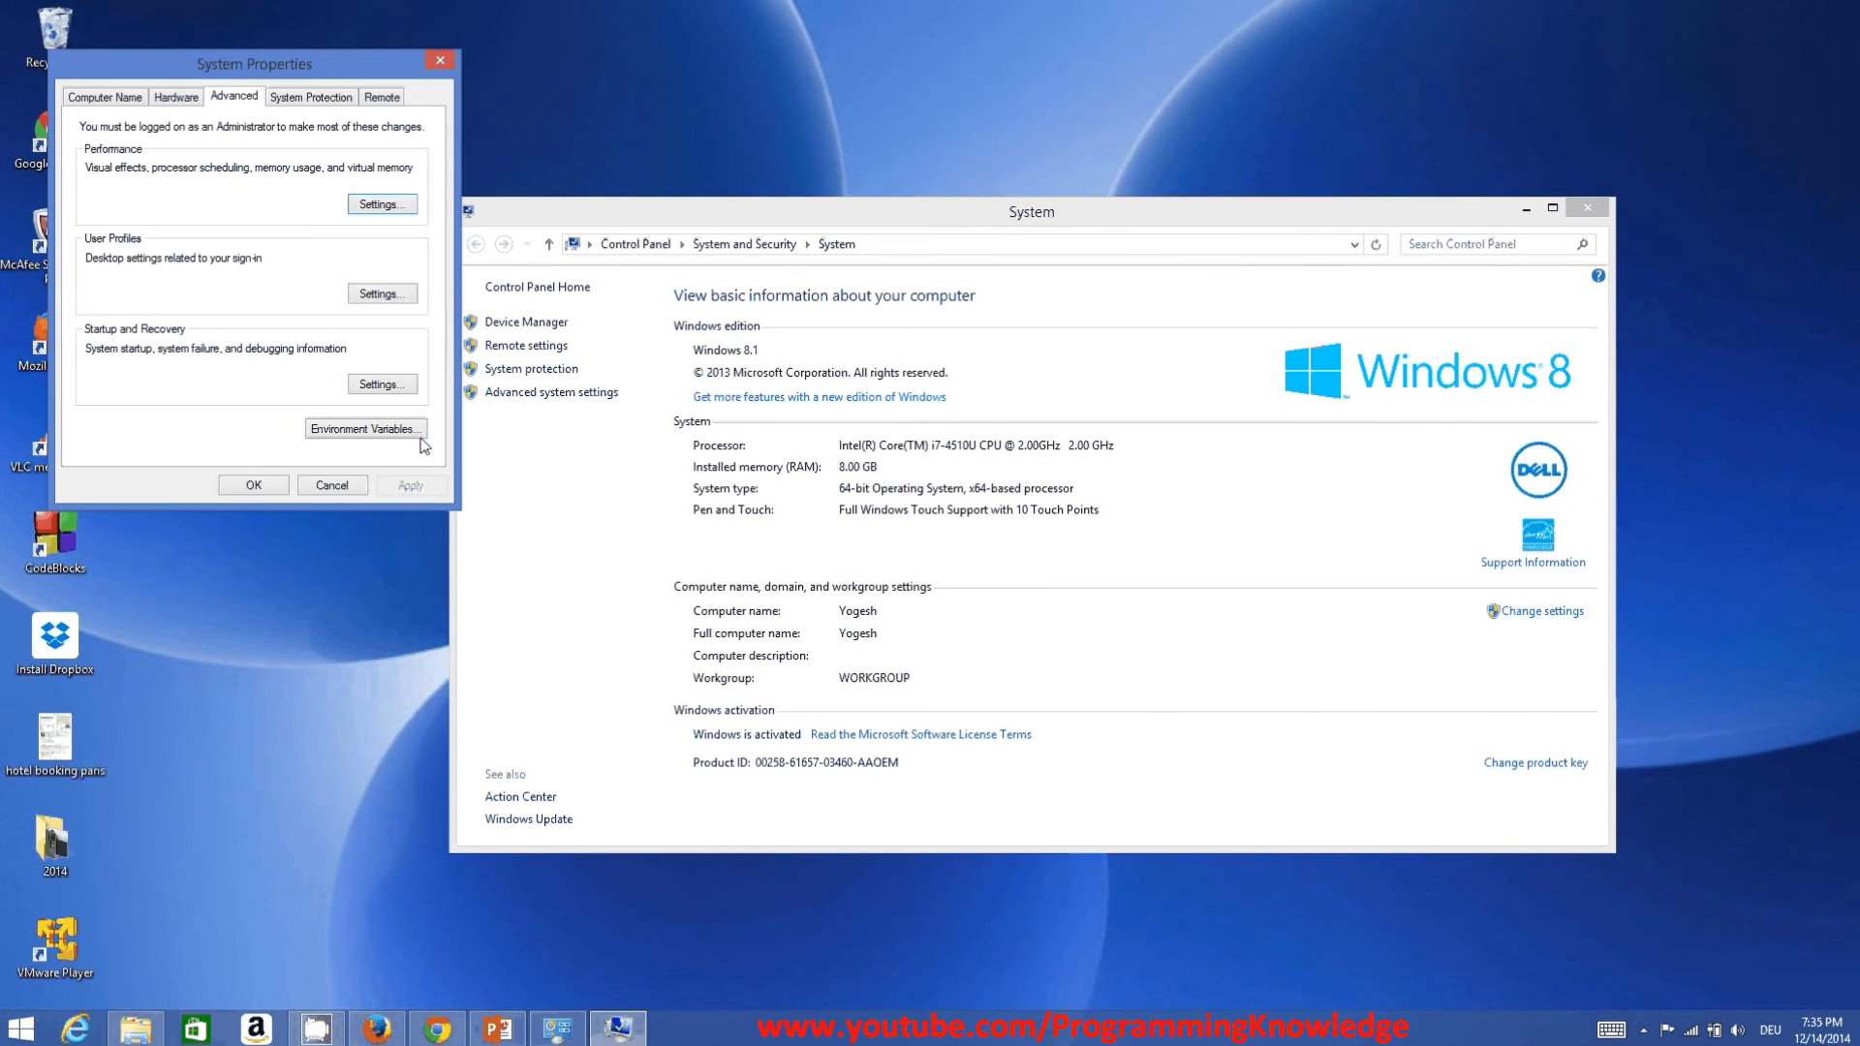
click(386, 439)
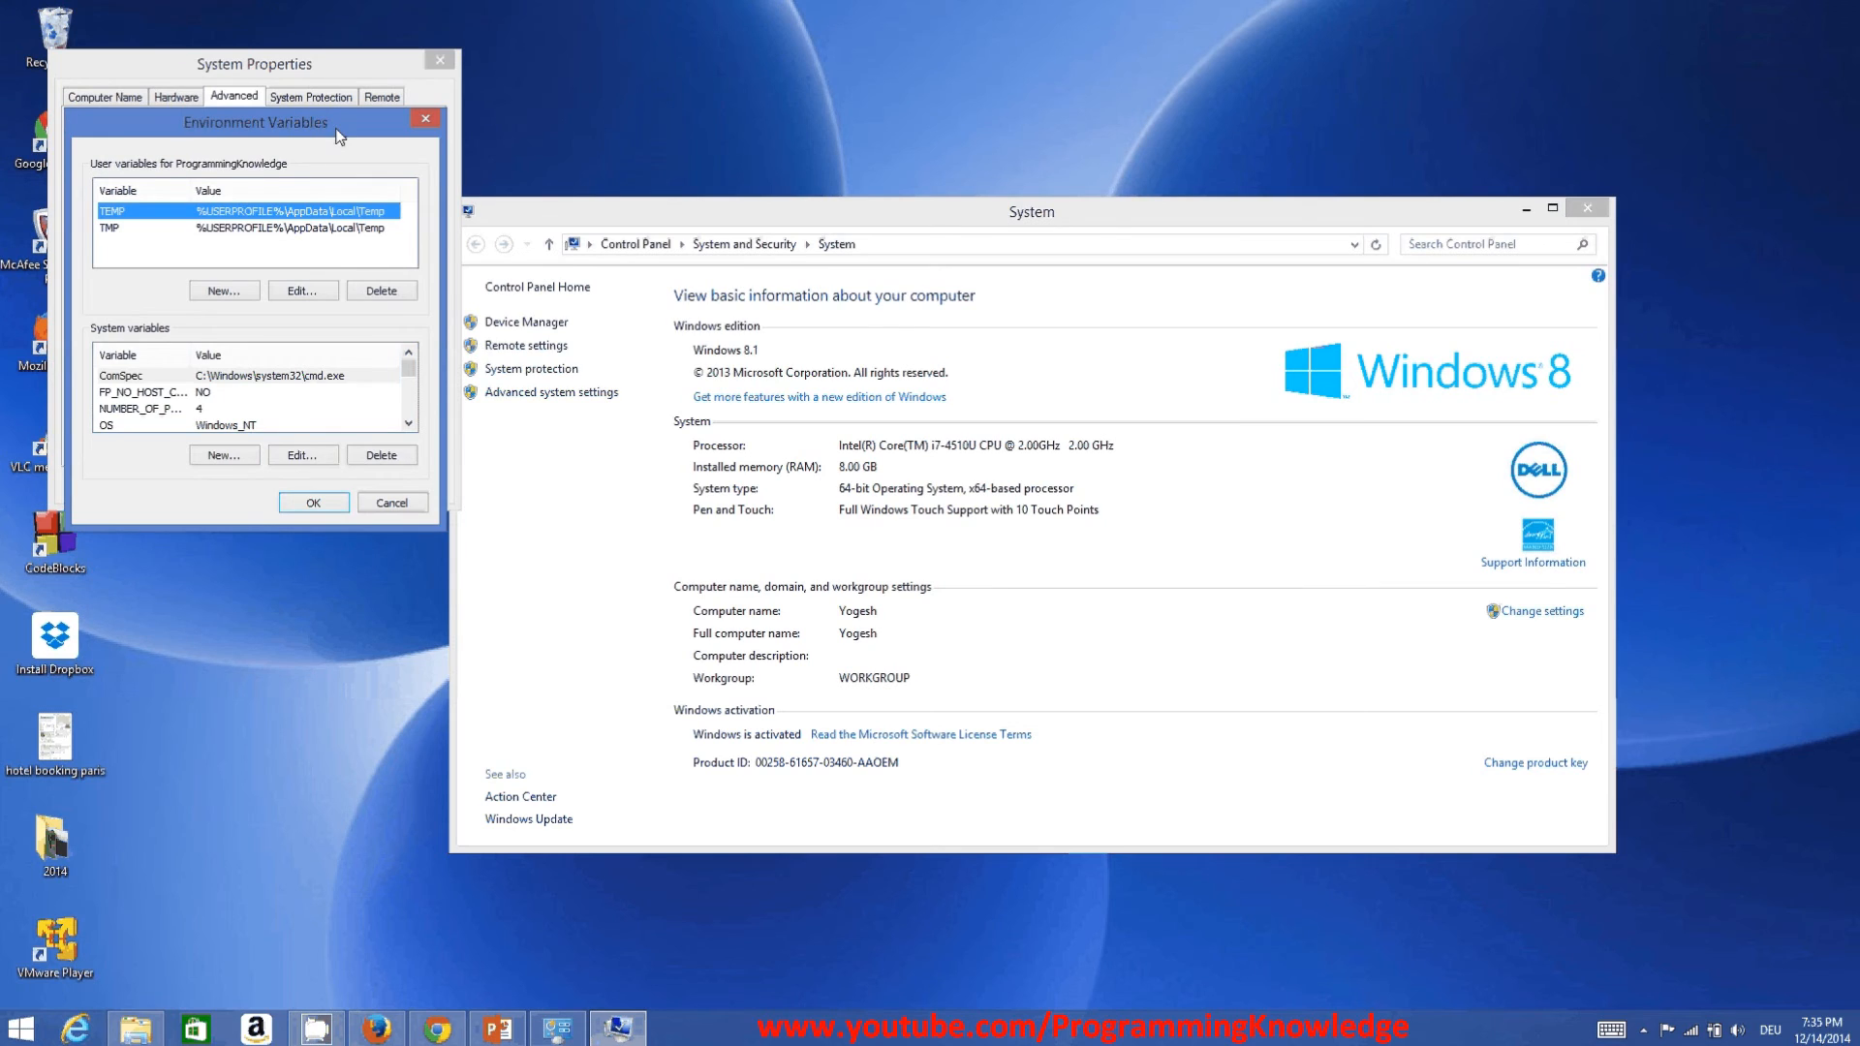
drag(336, 129, 654, 199)
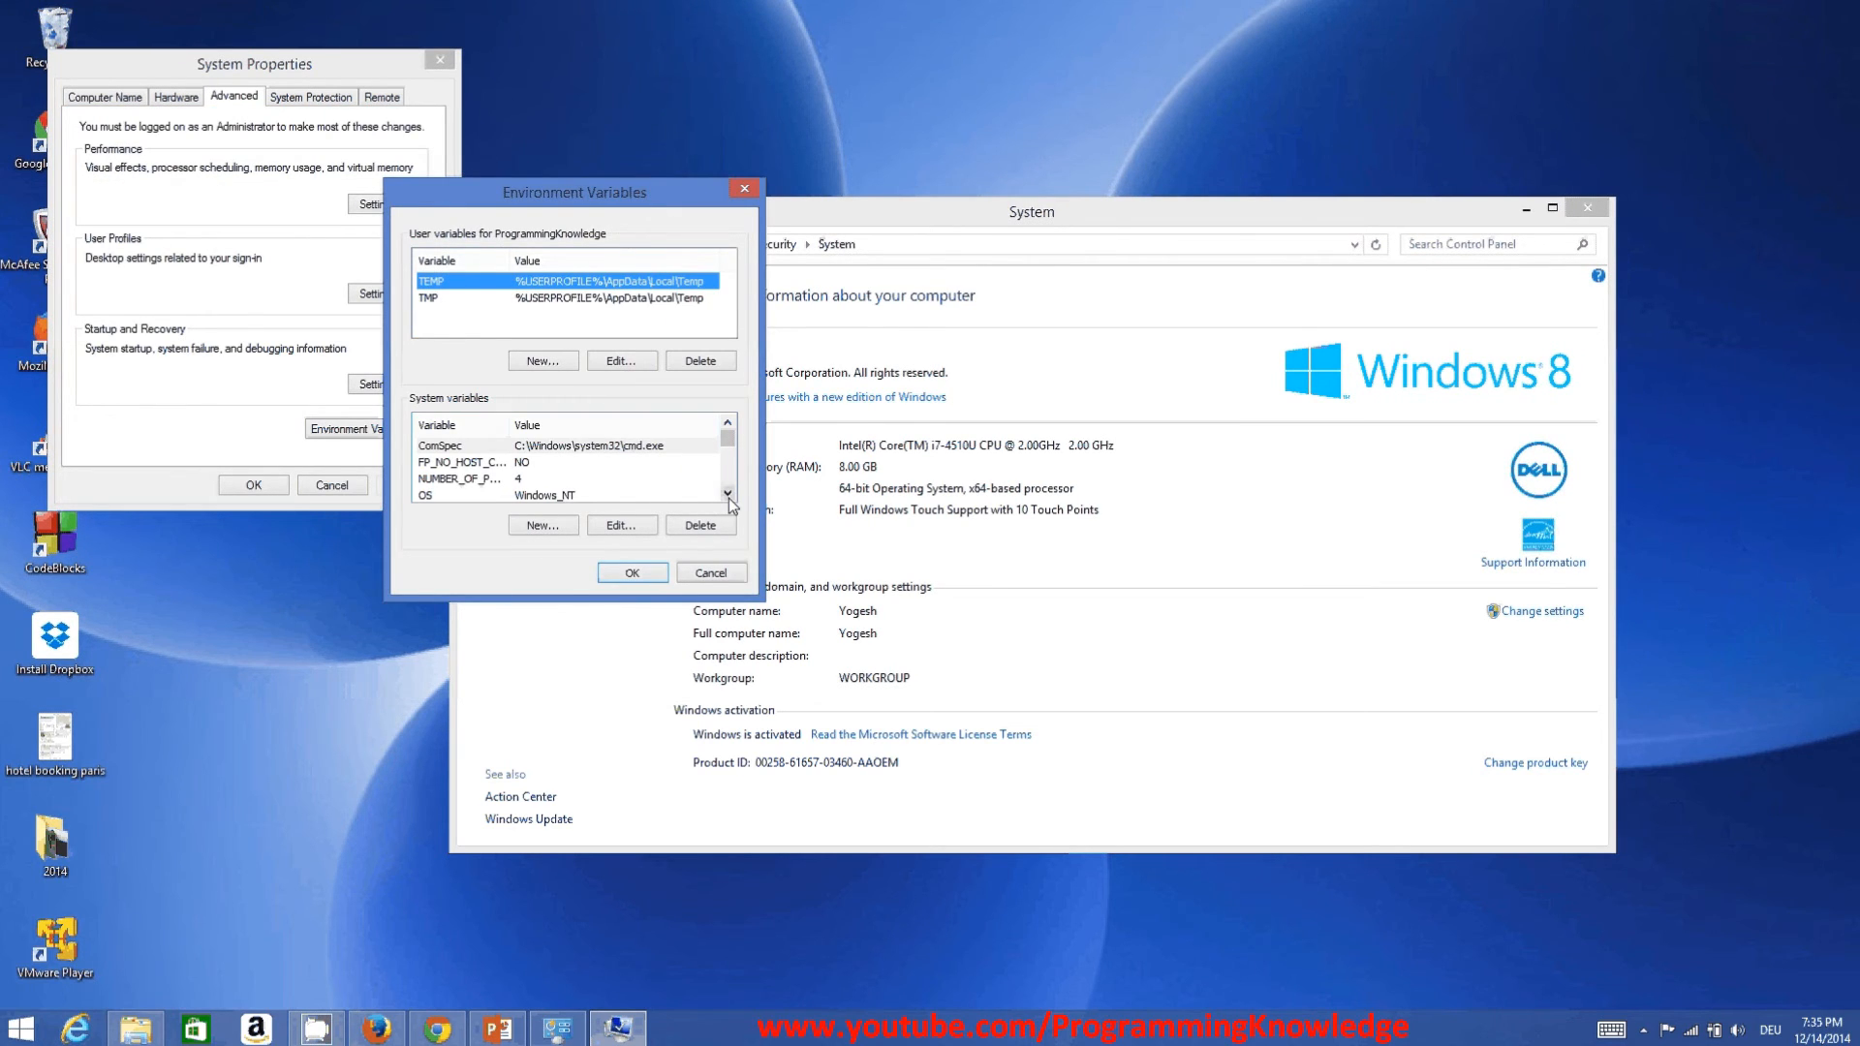
Open the Path system variable for editing and place the text cursor at the end of its value.
scroll(678, 489, down, 1)
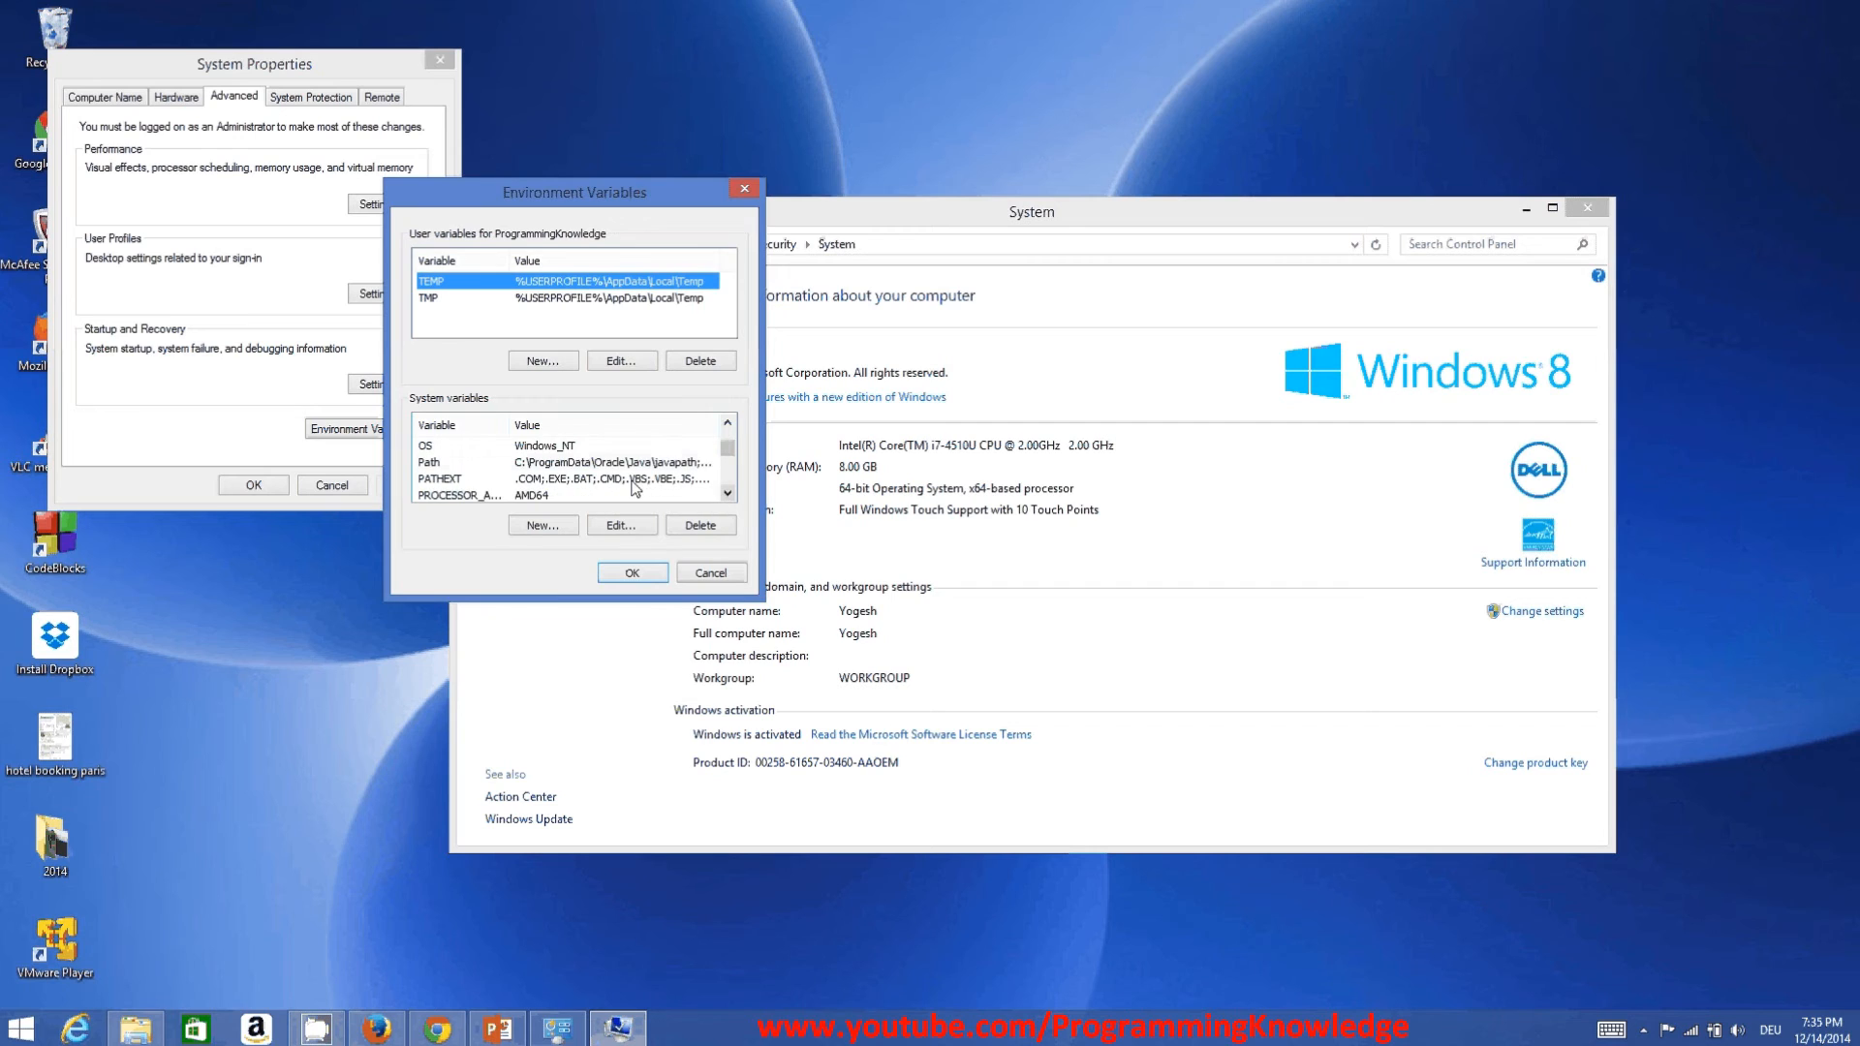
click(451, 463)
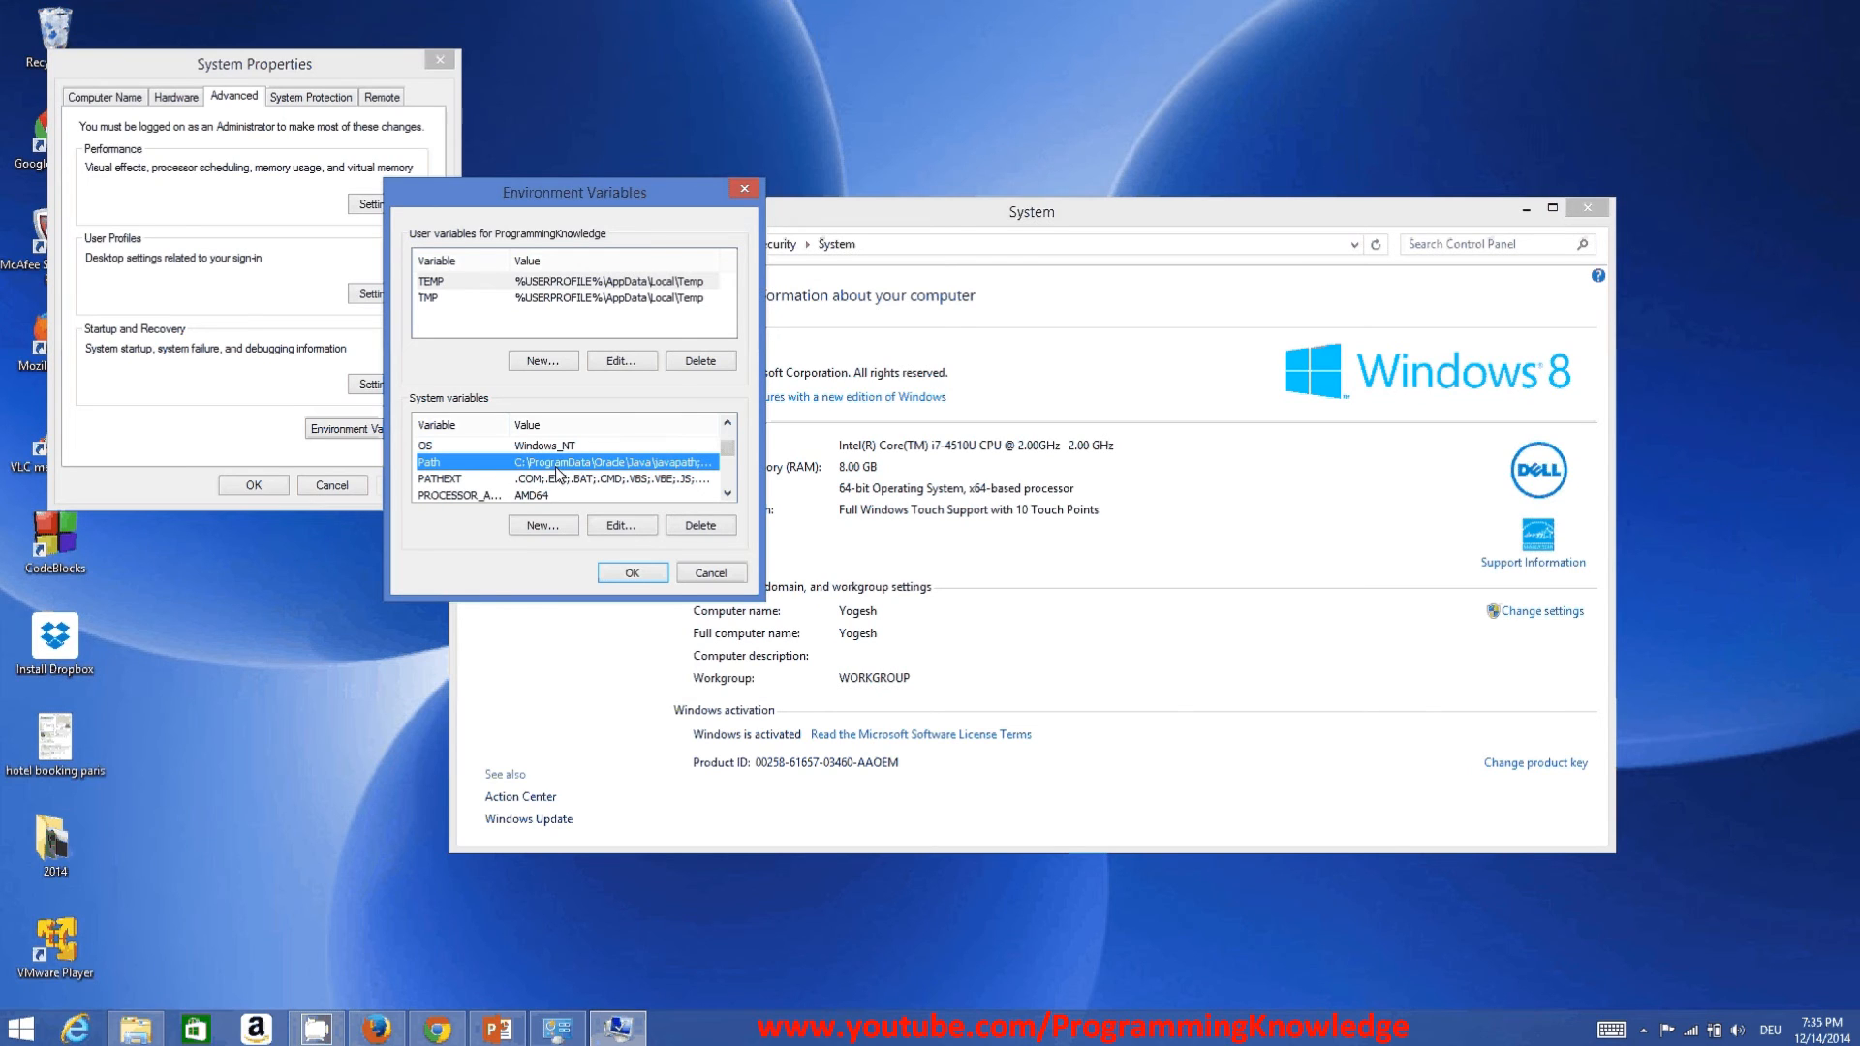
click(631, 531)
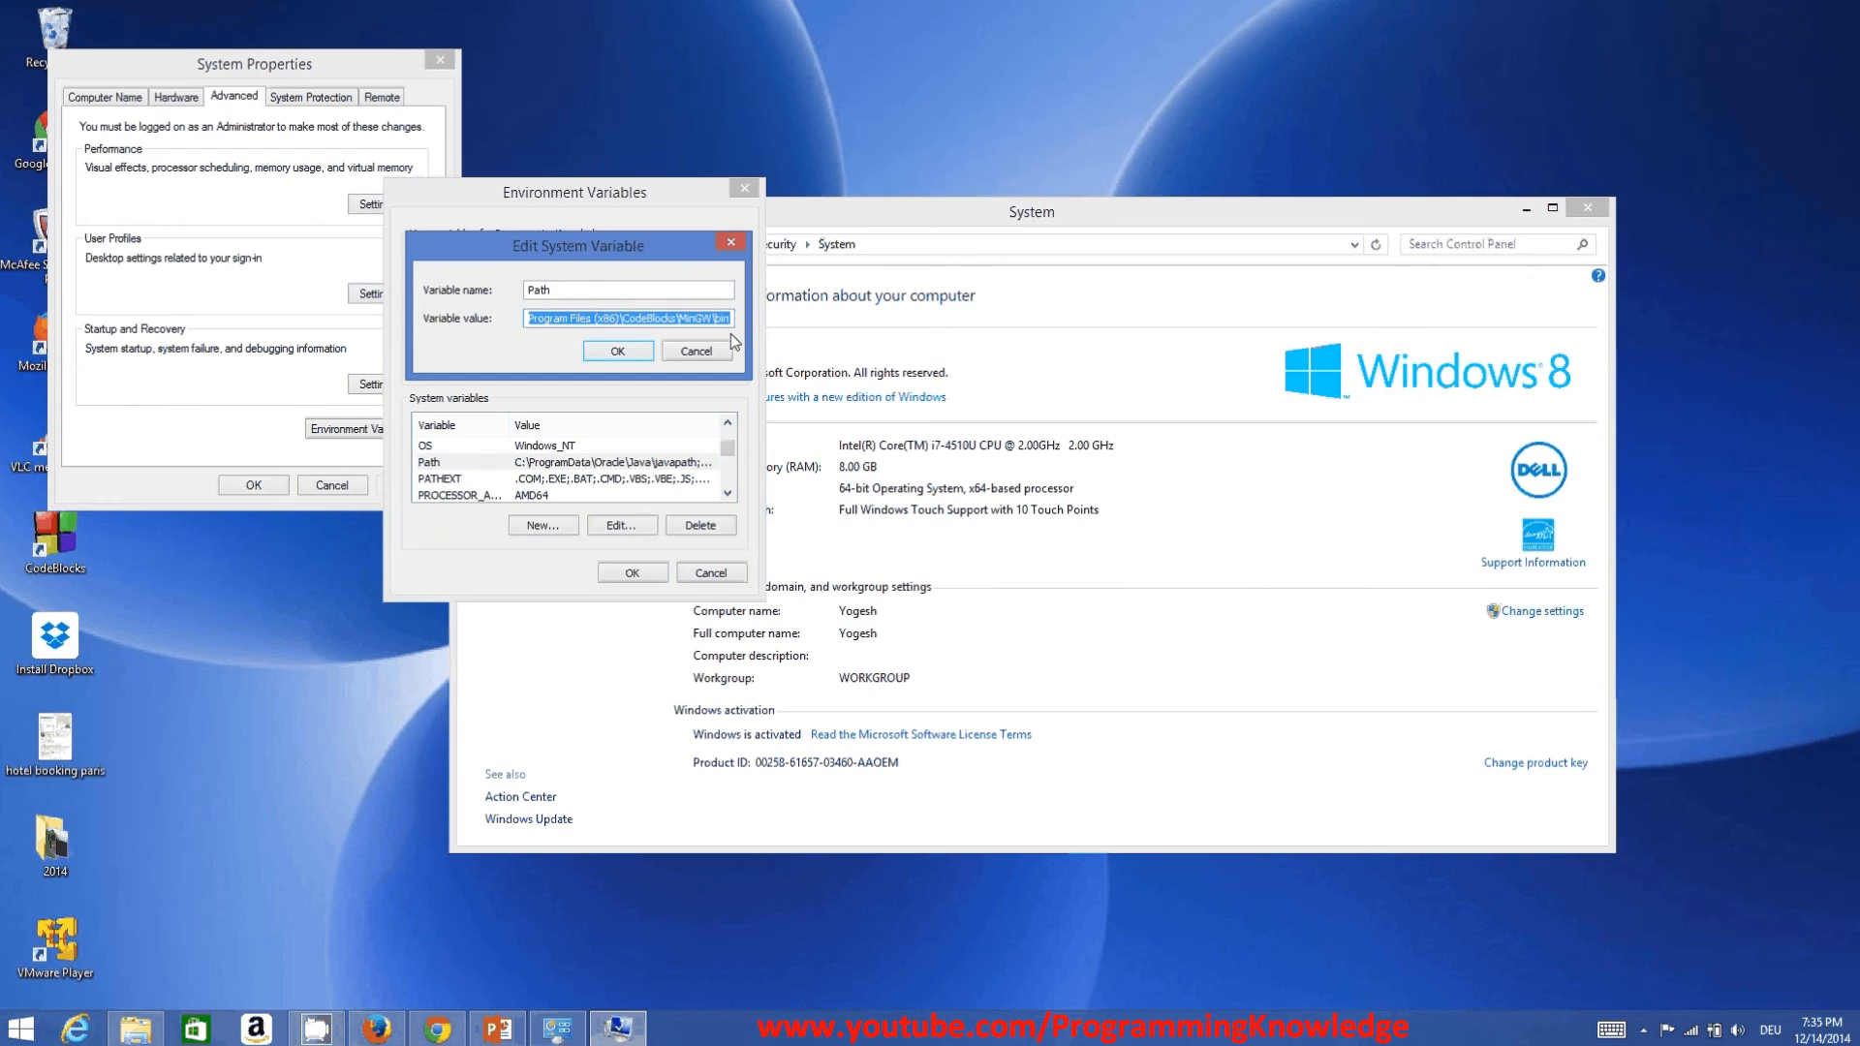
click(581, 290)
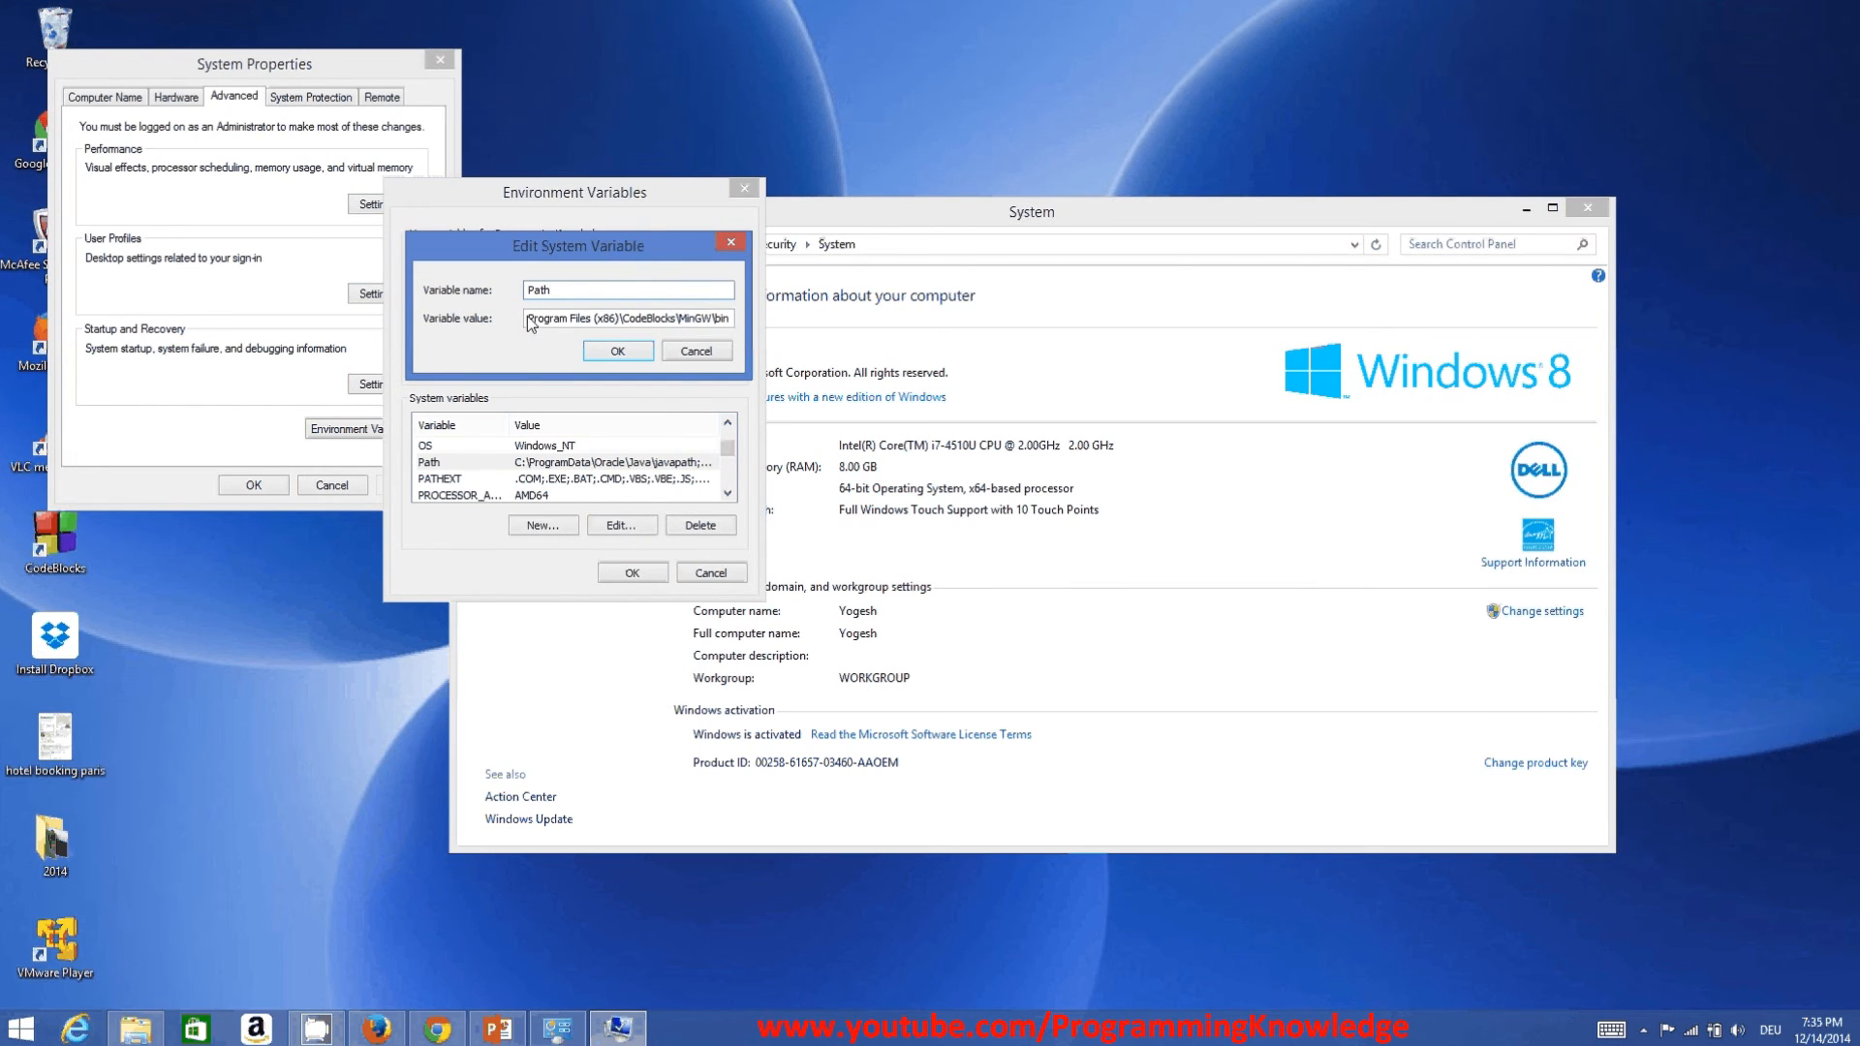
key(Tab)
click(729, 318)
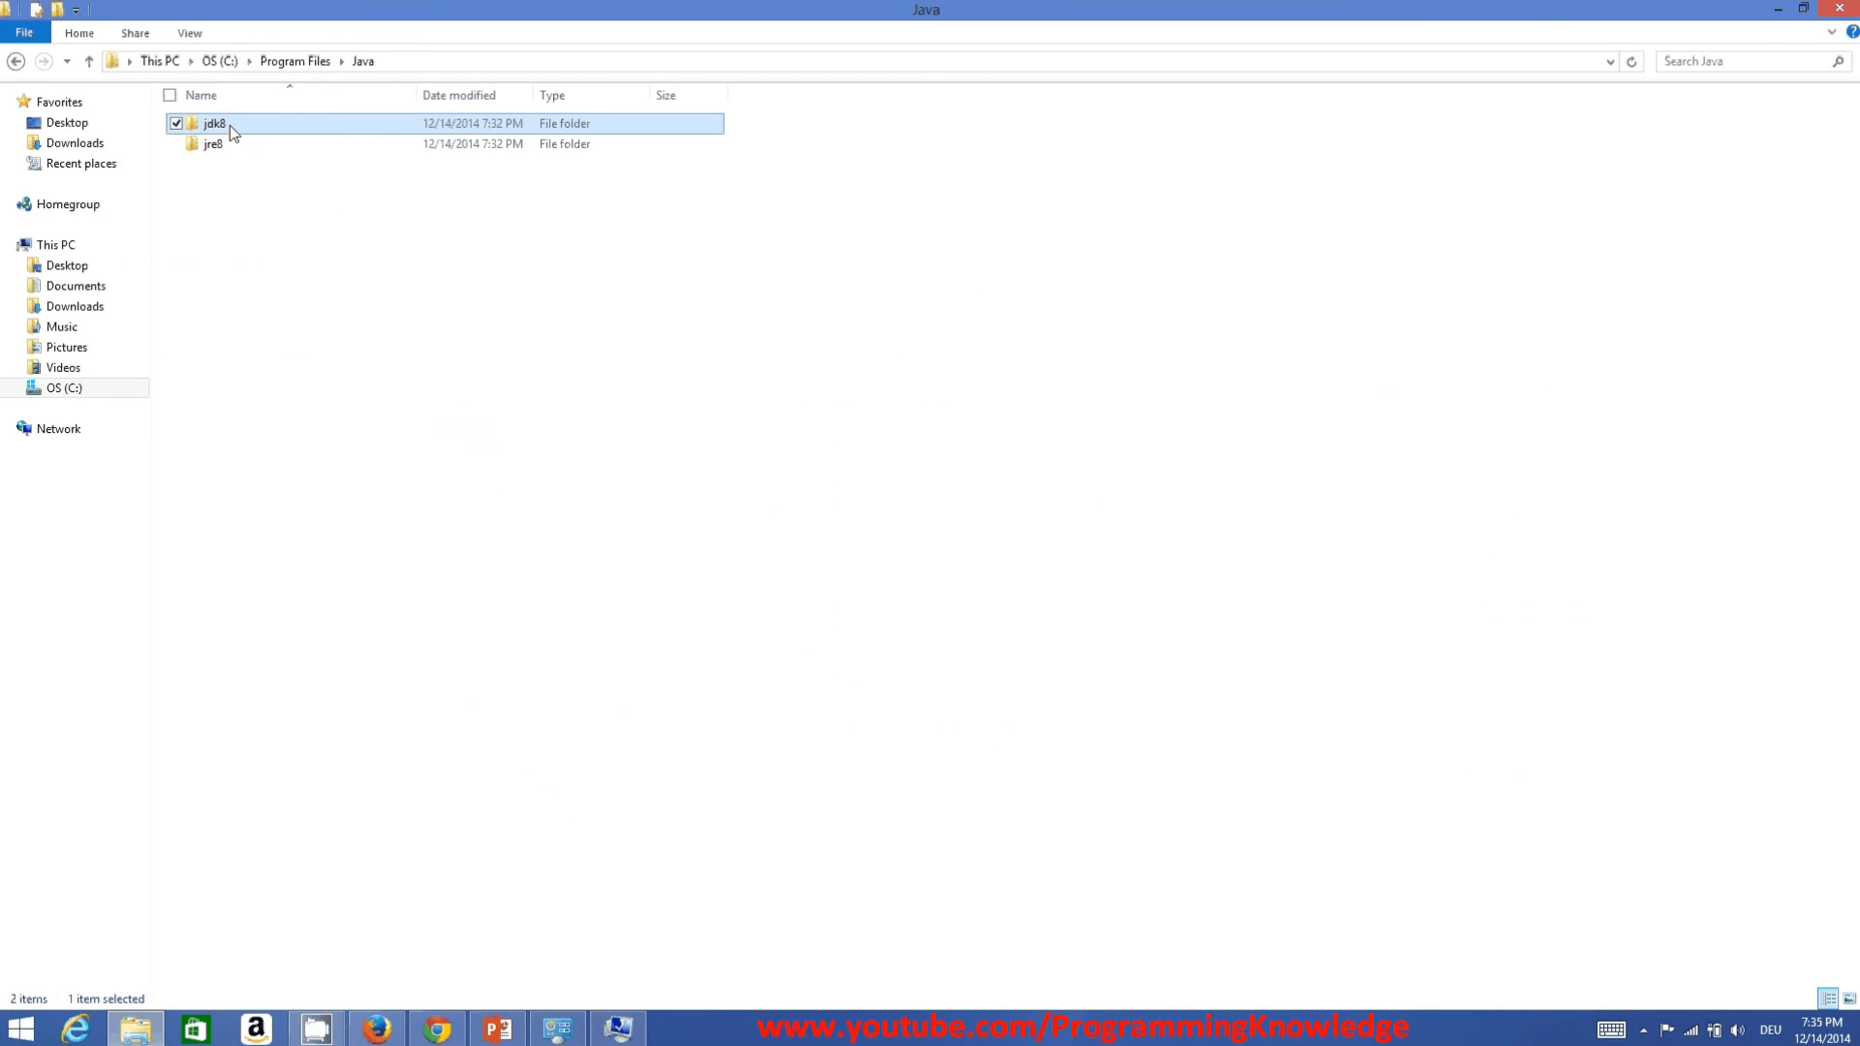
Open the bin folder inside jdk8 and copy its full path, C:\Program Files\Java\jdk8\bin.
double_click(234, 126)
click(295, 62)
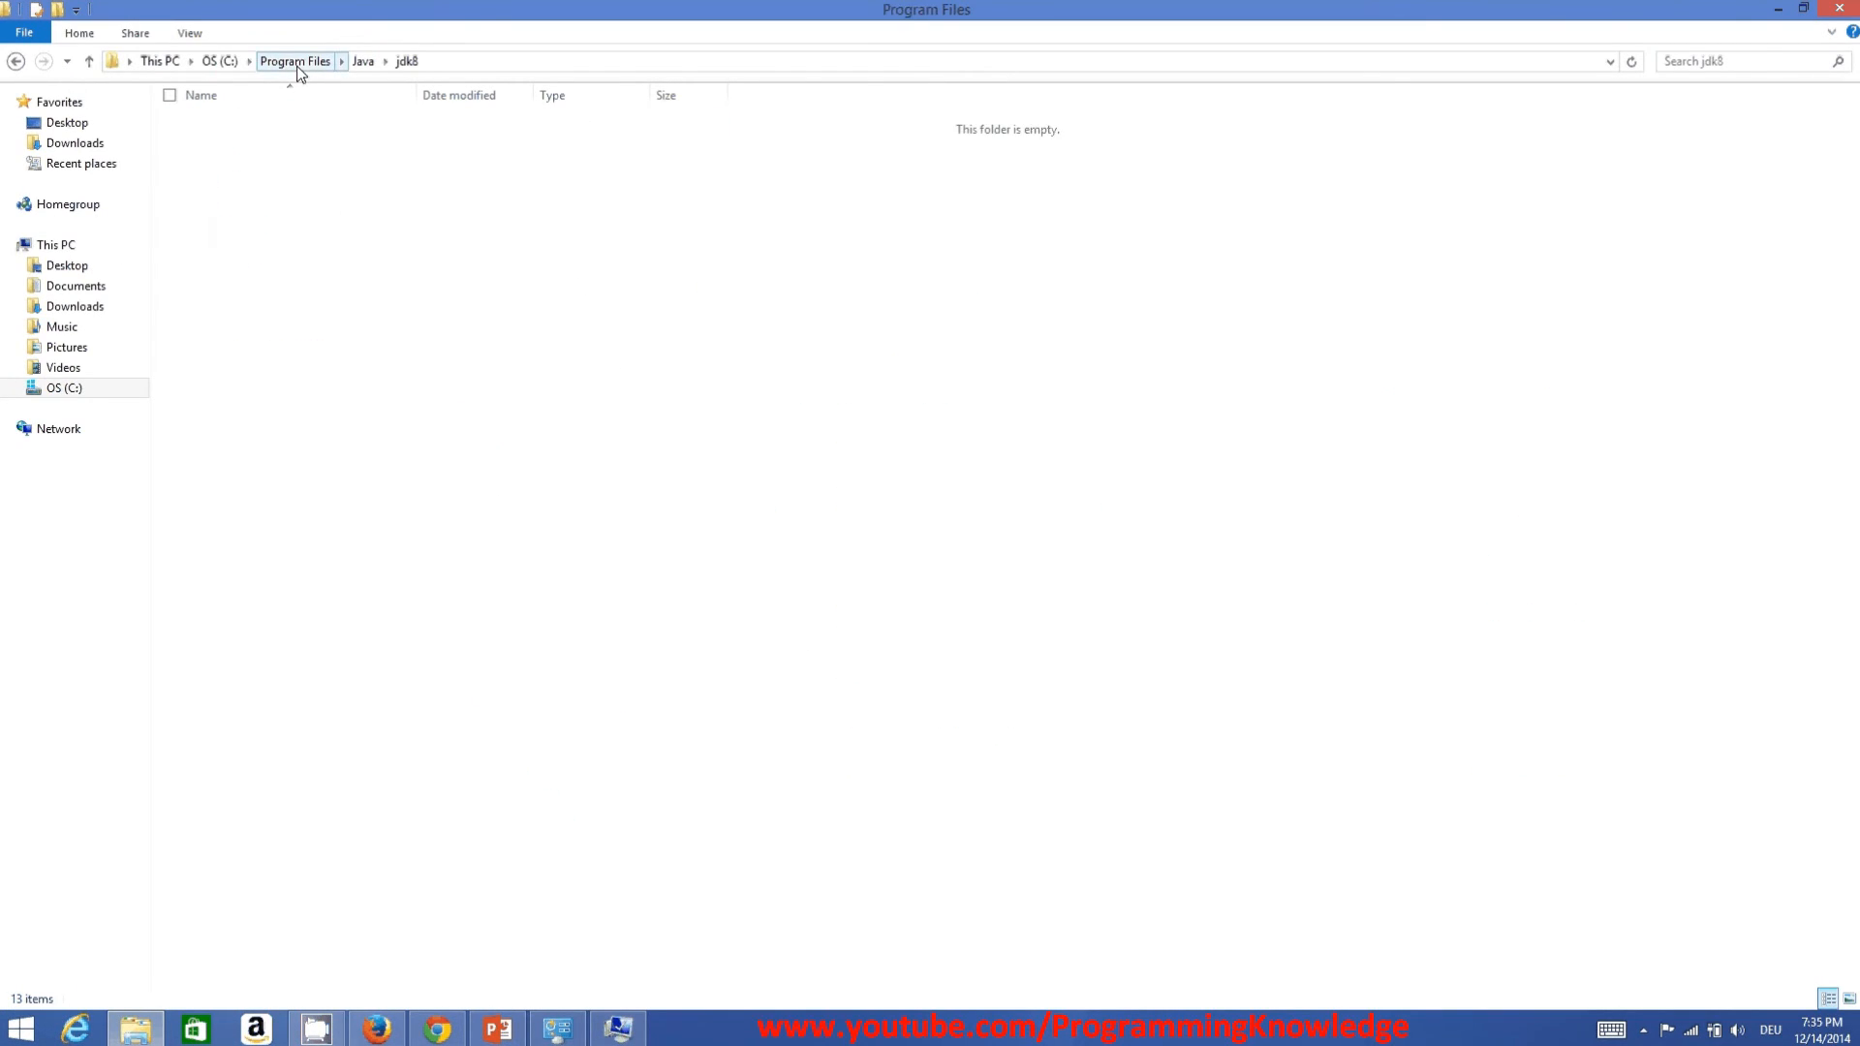
mouse_move(219, 234)
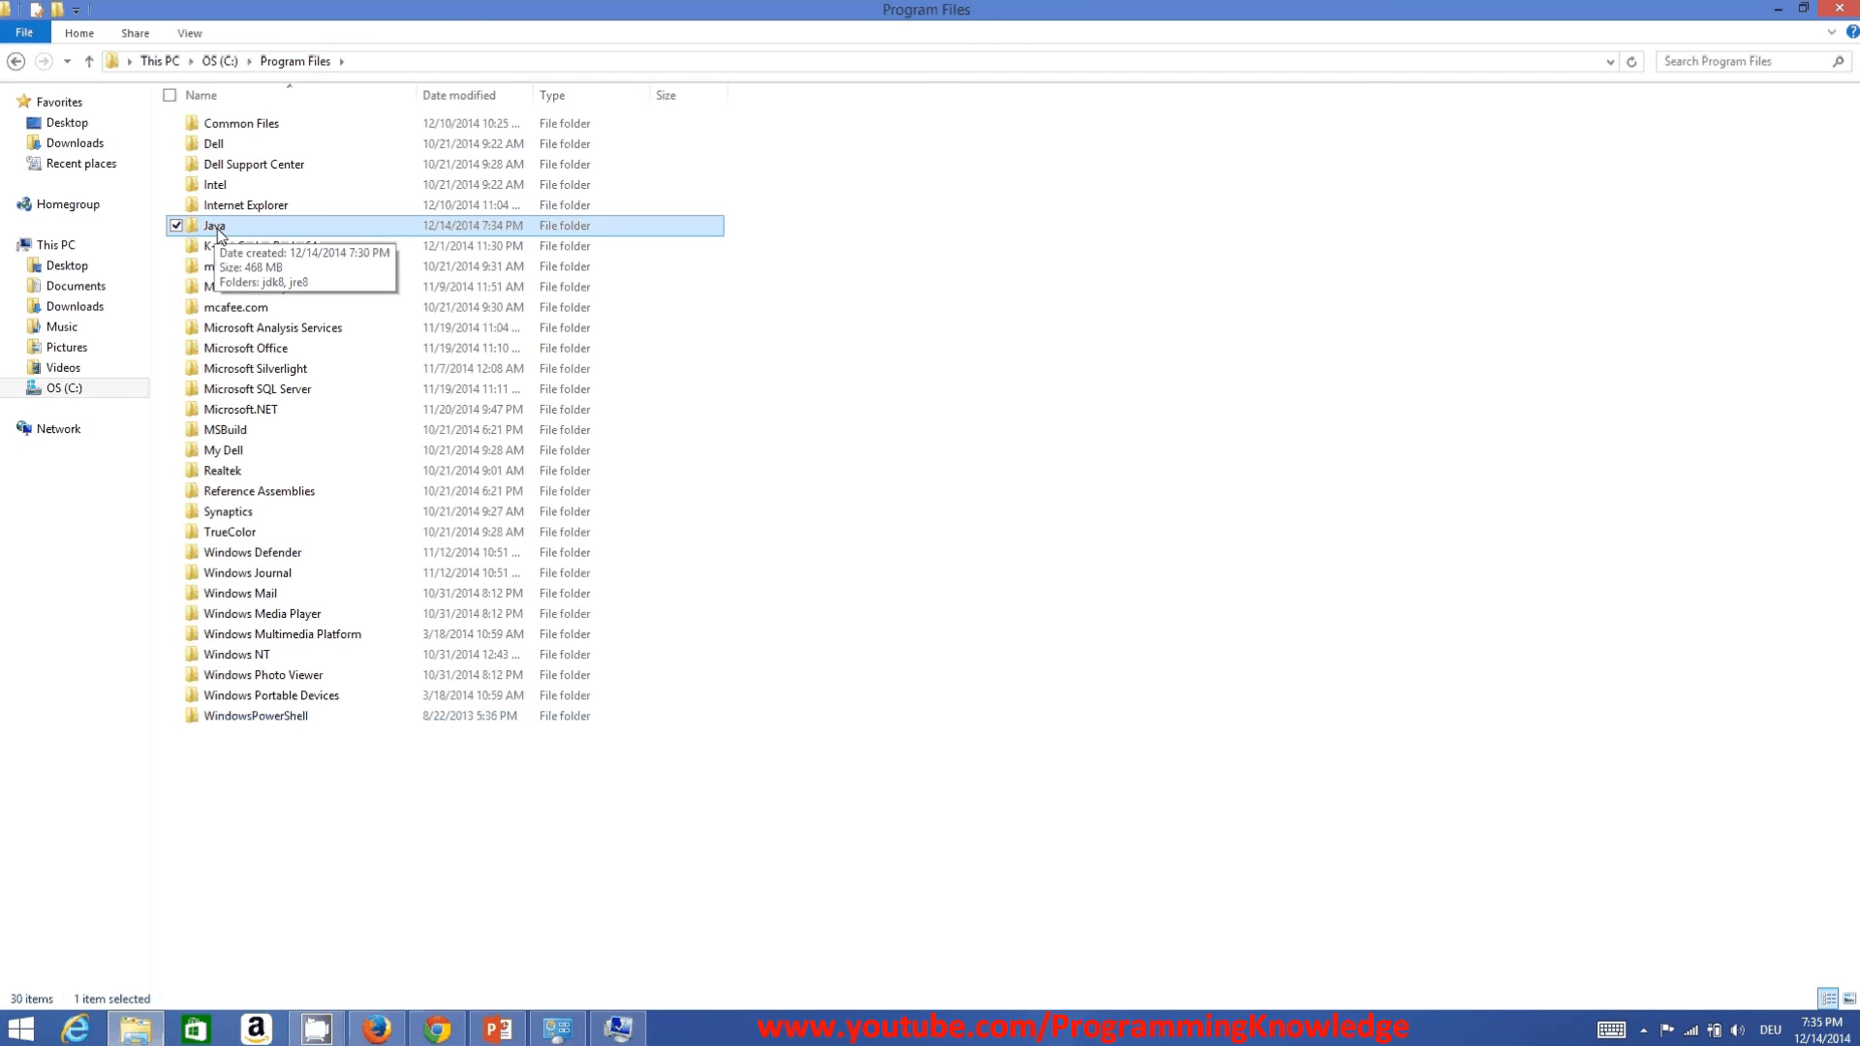
double_click(217, 227)
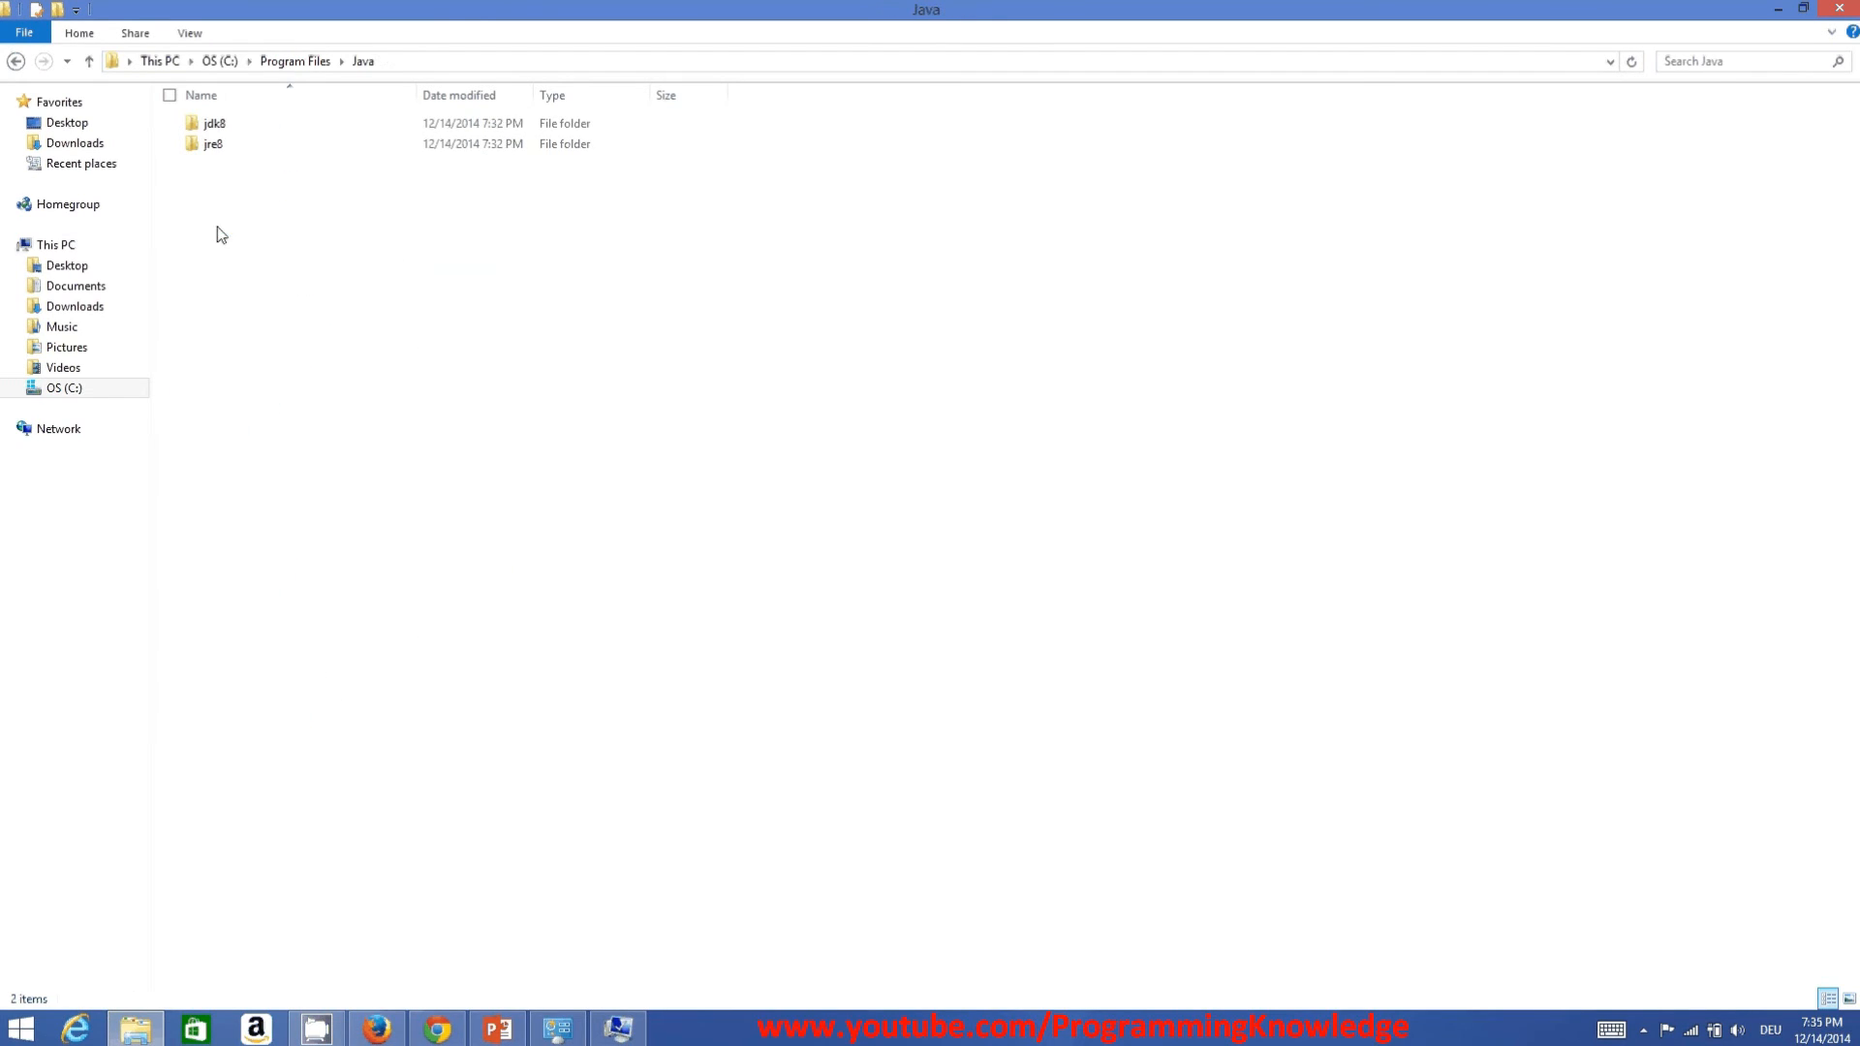
double_click(219, 125)
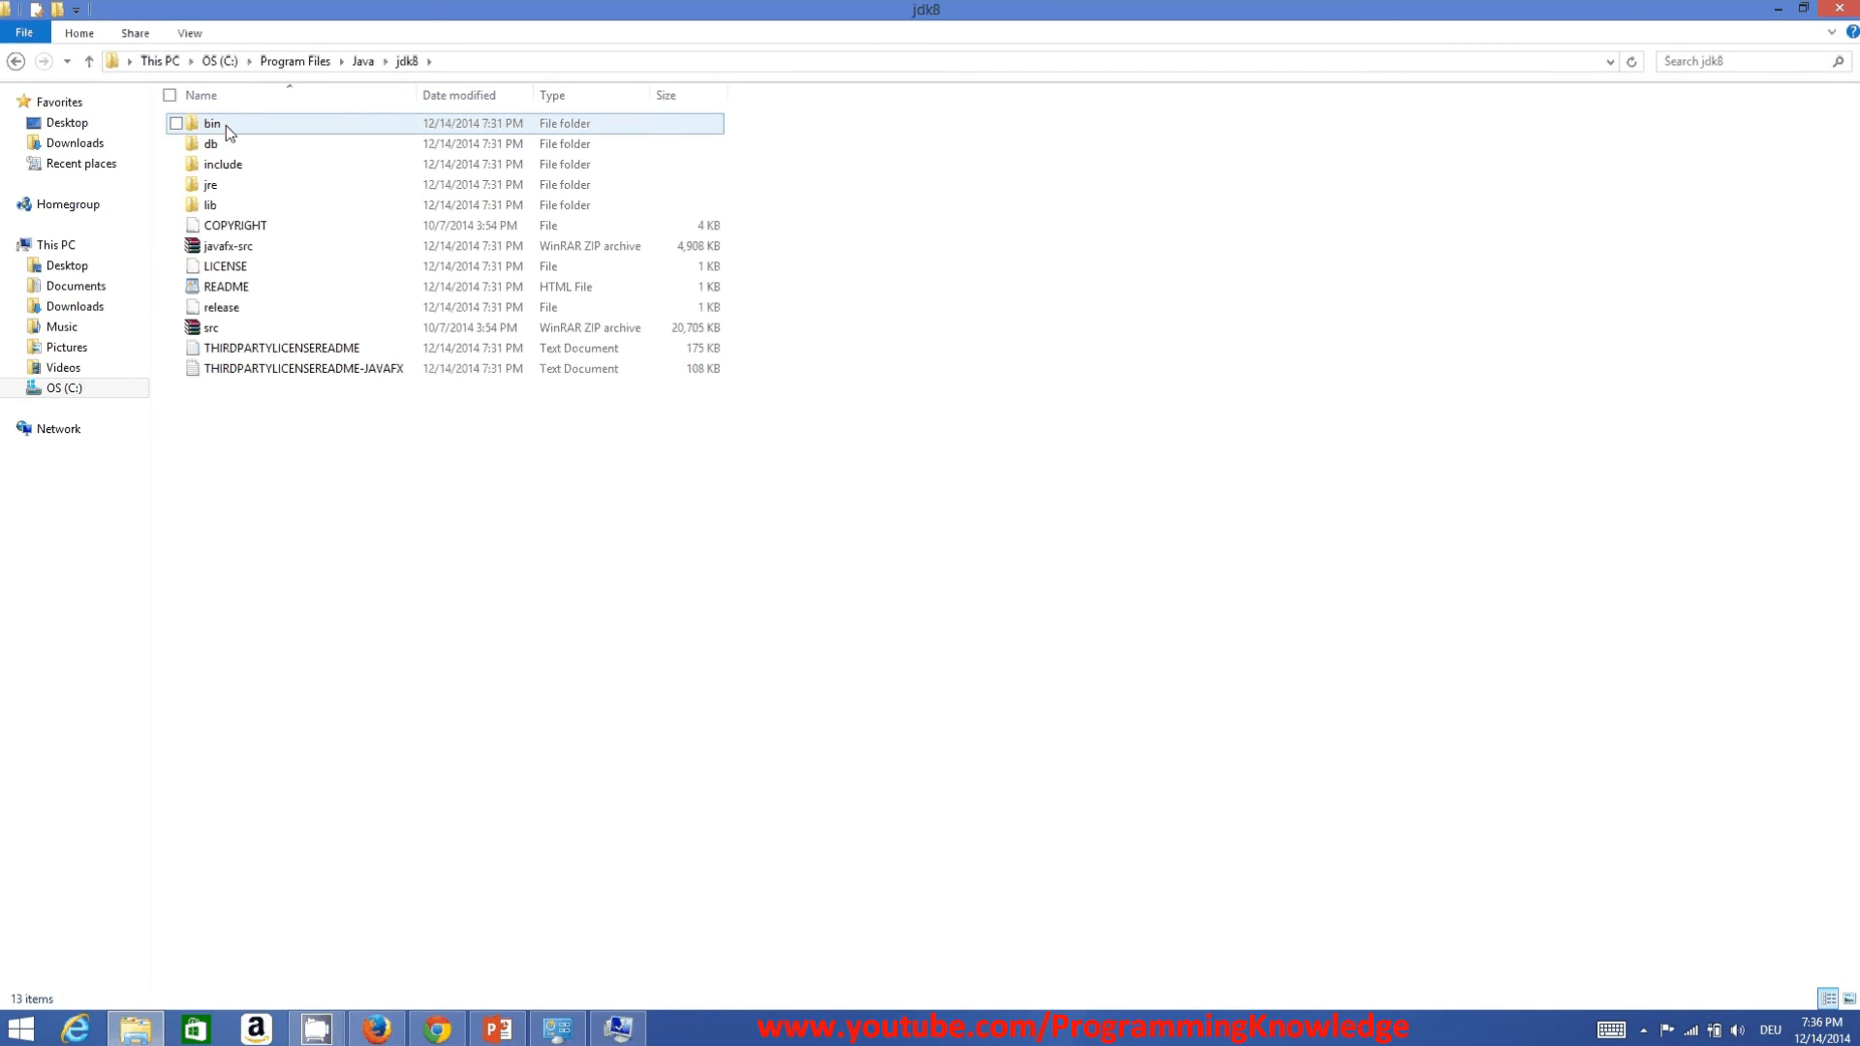
double_click(215, 123)
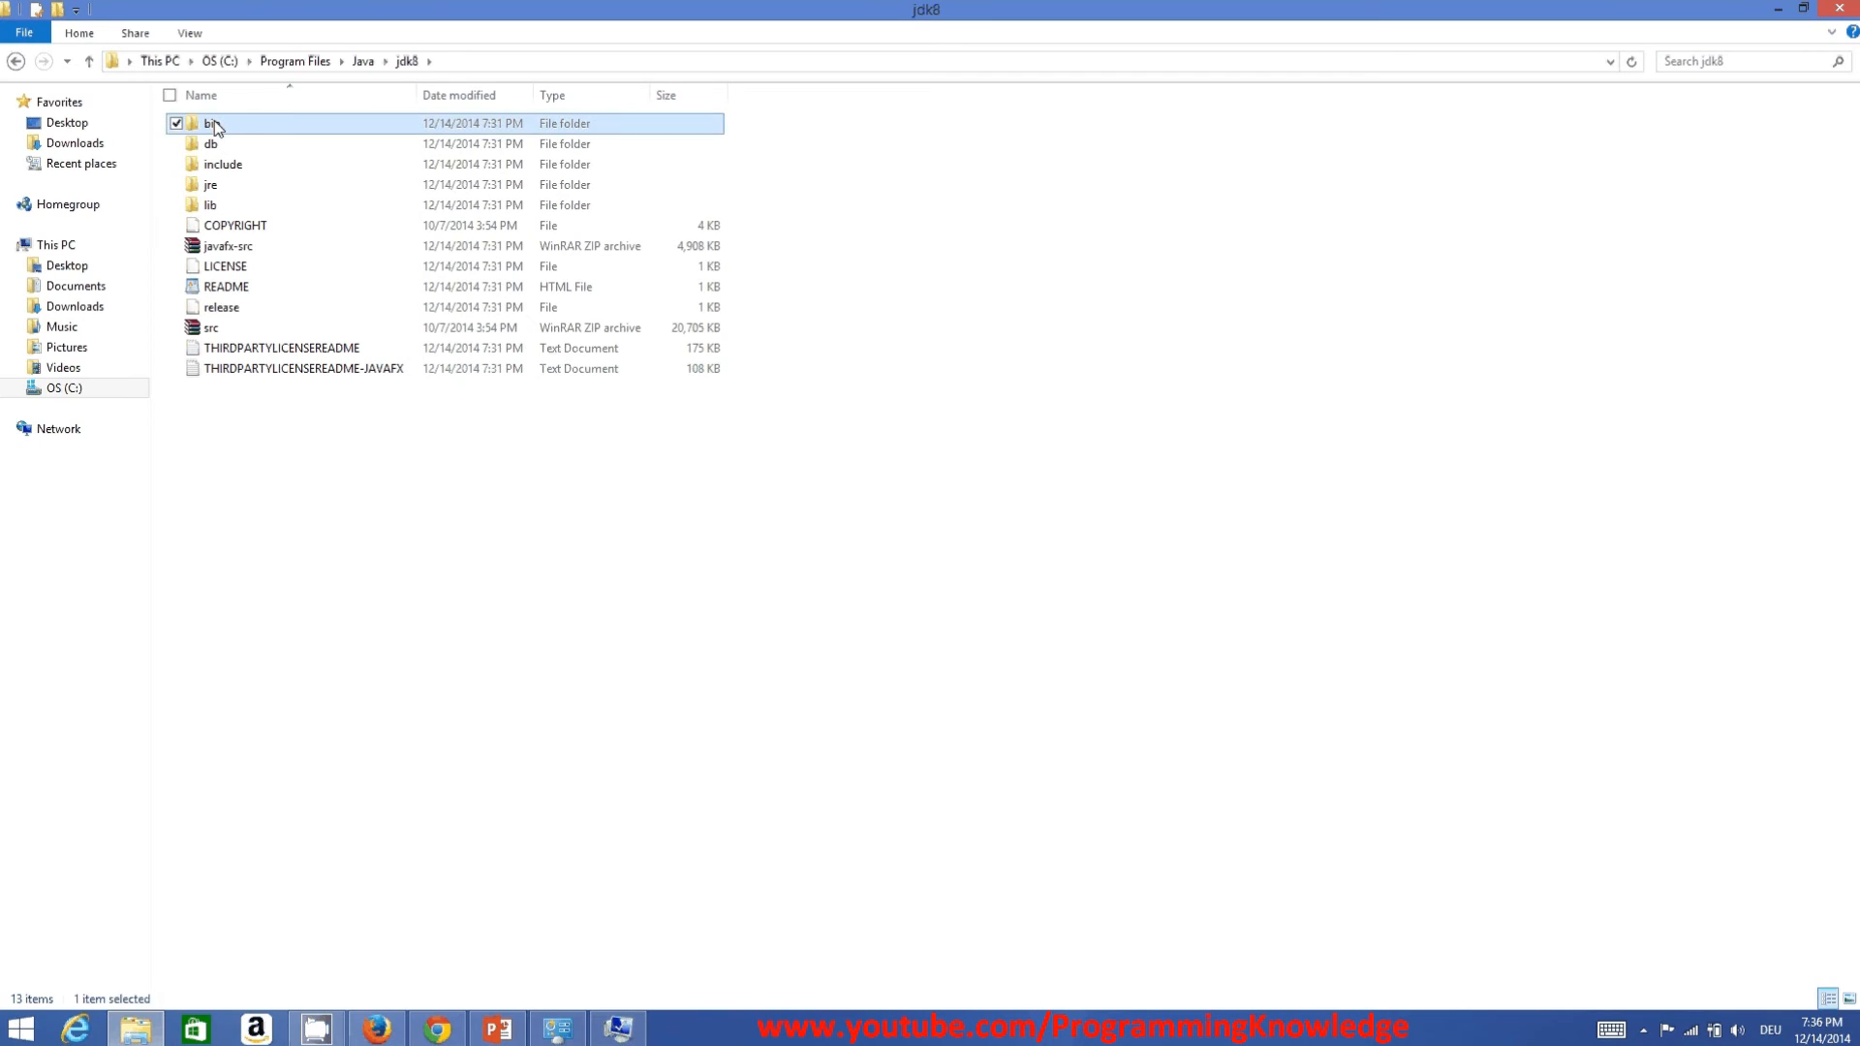
click(491, 60)
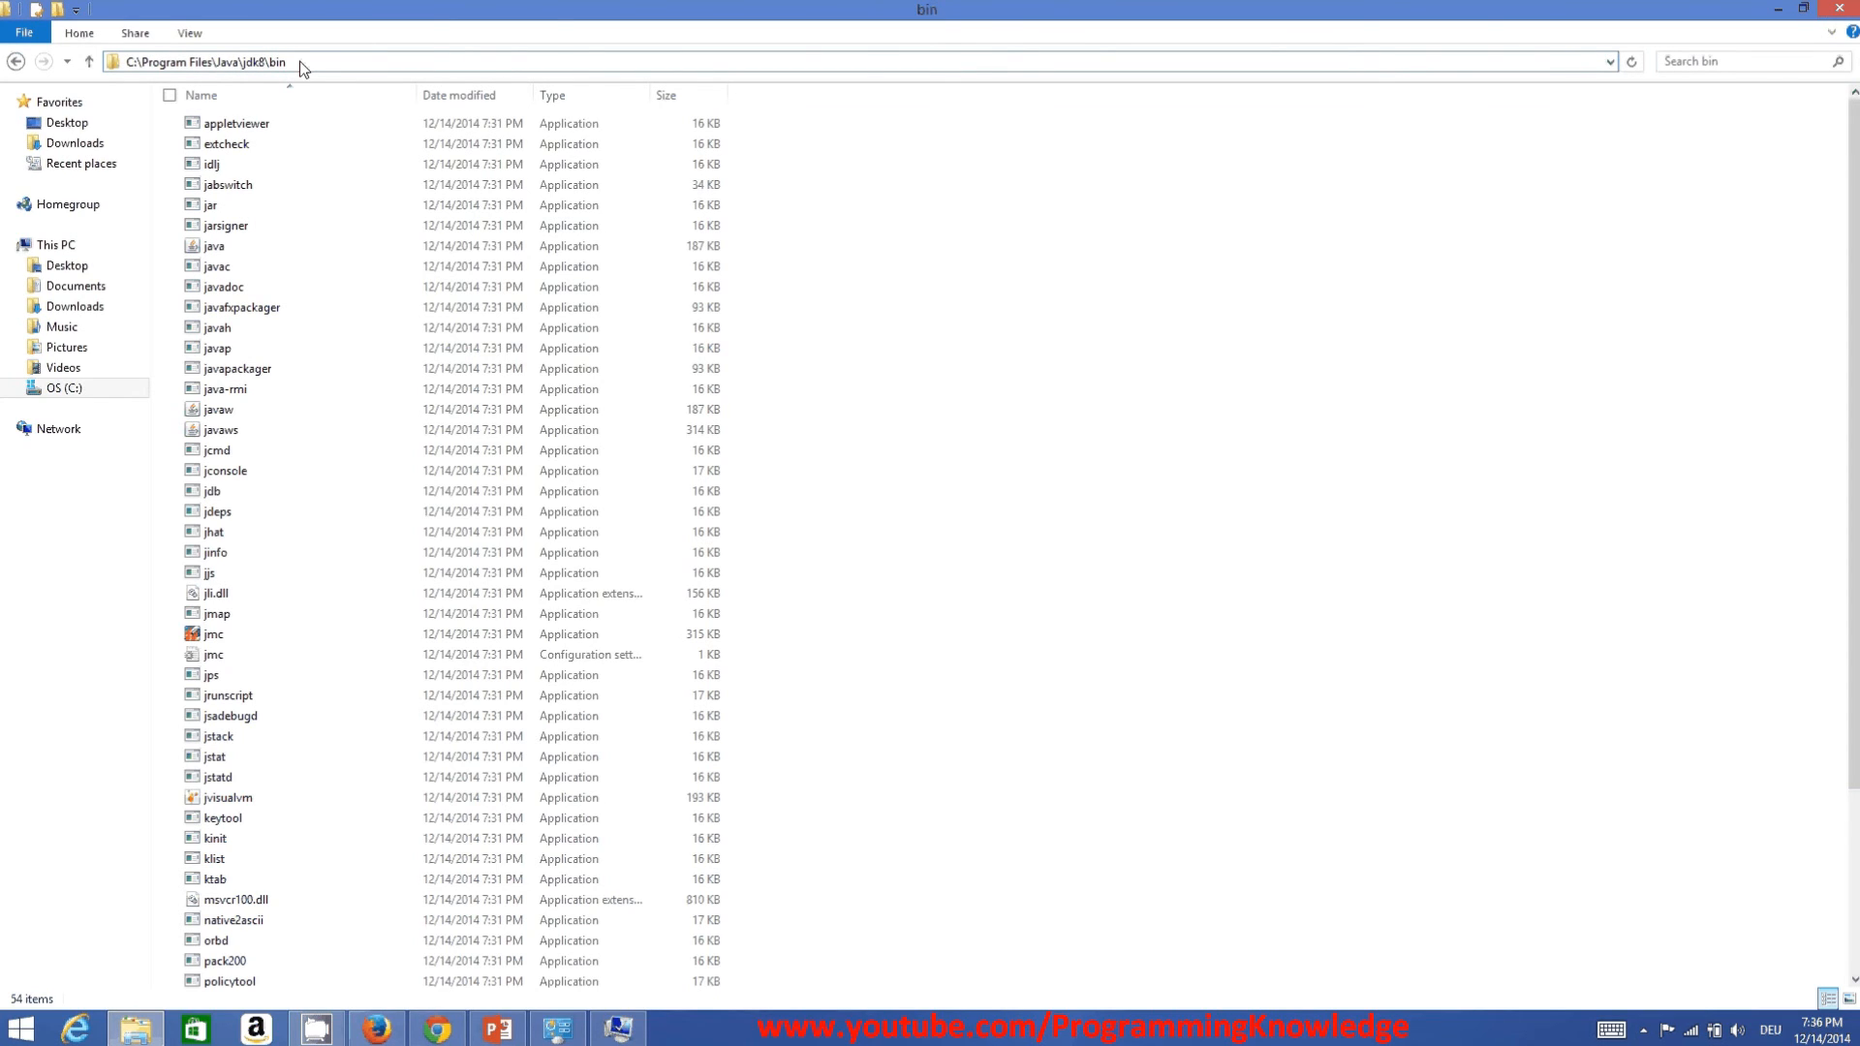
drag(299, 61, 109, 63)
key(ctrl+c)
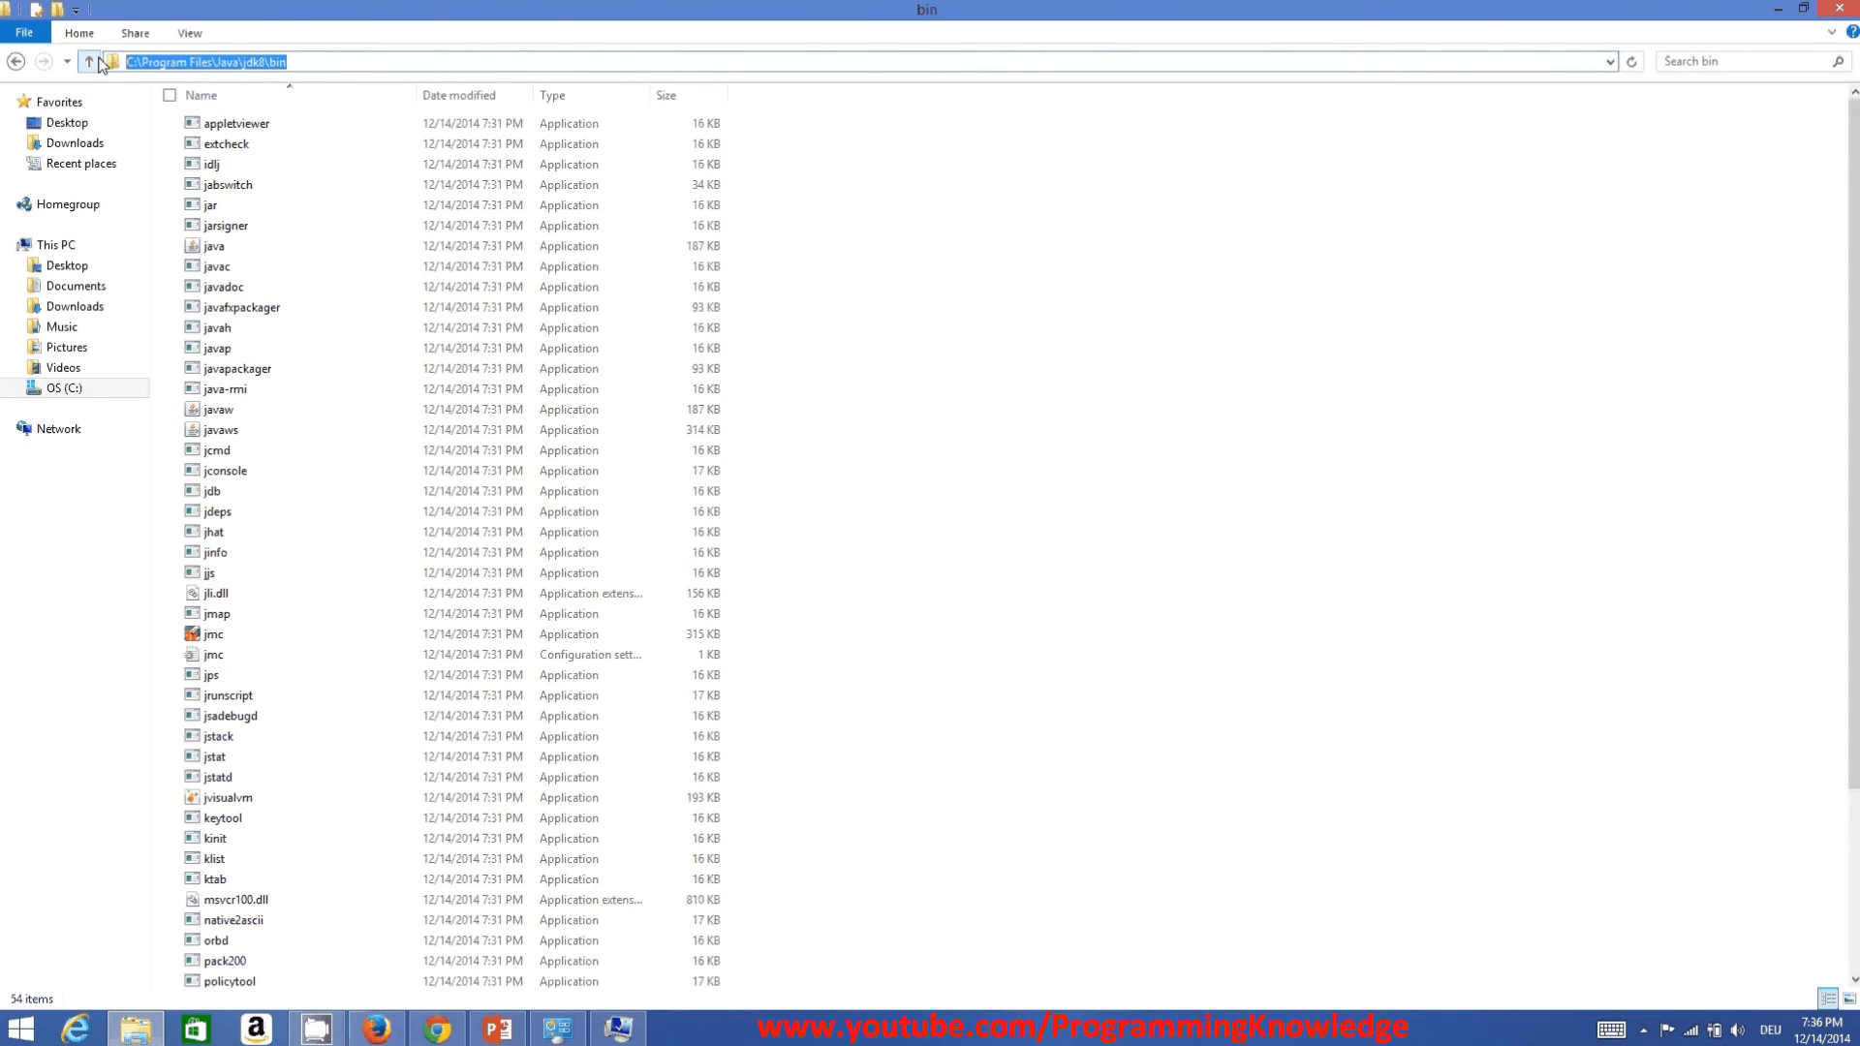
Append a semicolon and the copied C:\Program Files\Java\jdk8\bin to the end of the Path variable's value.
click(618, 1028)
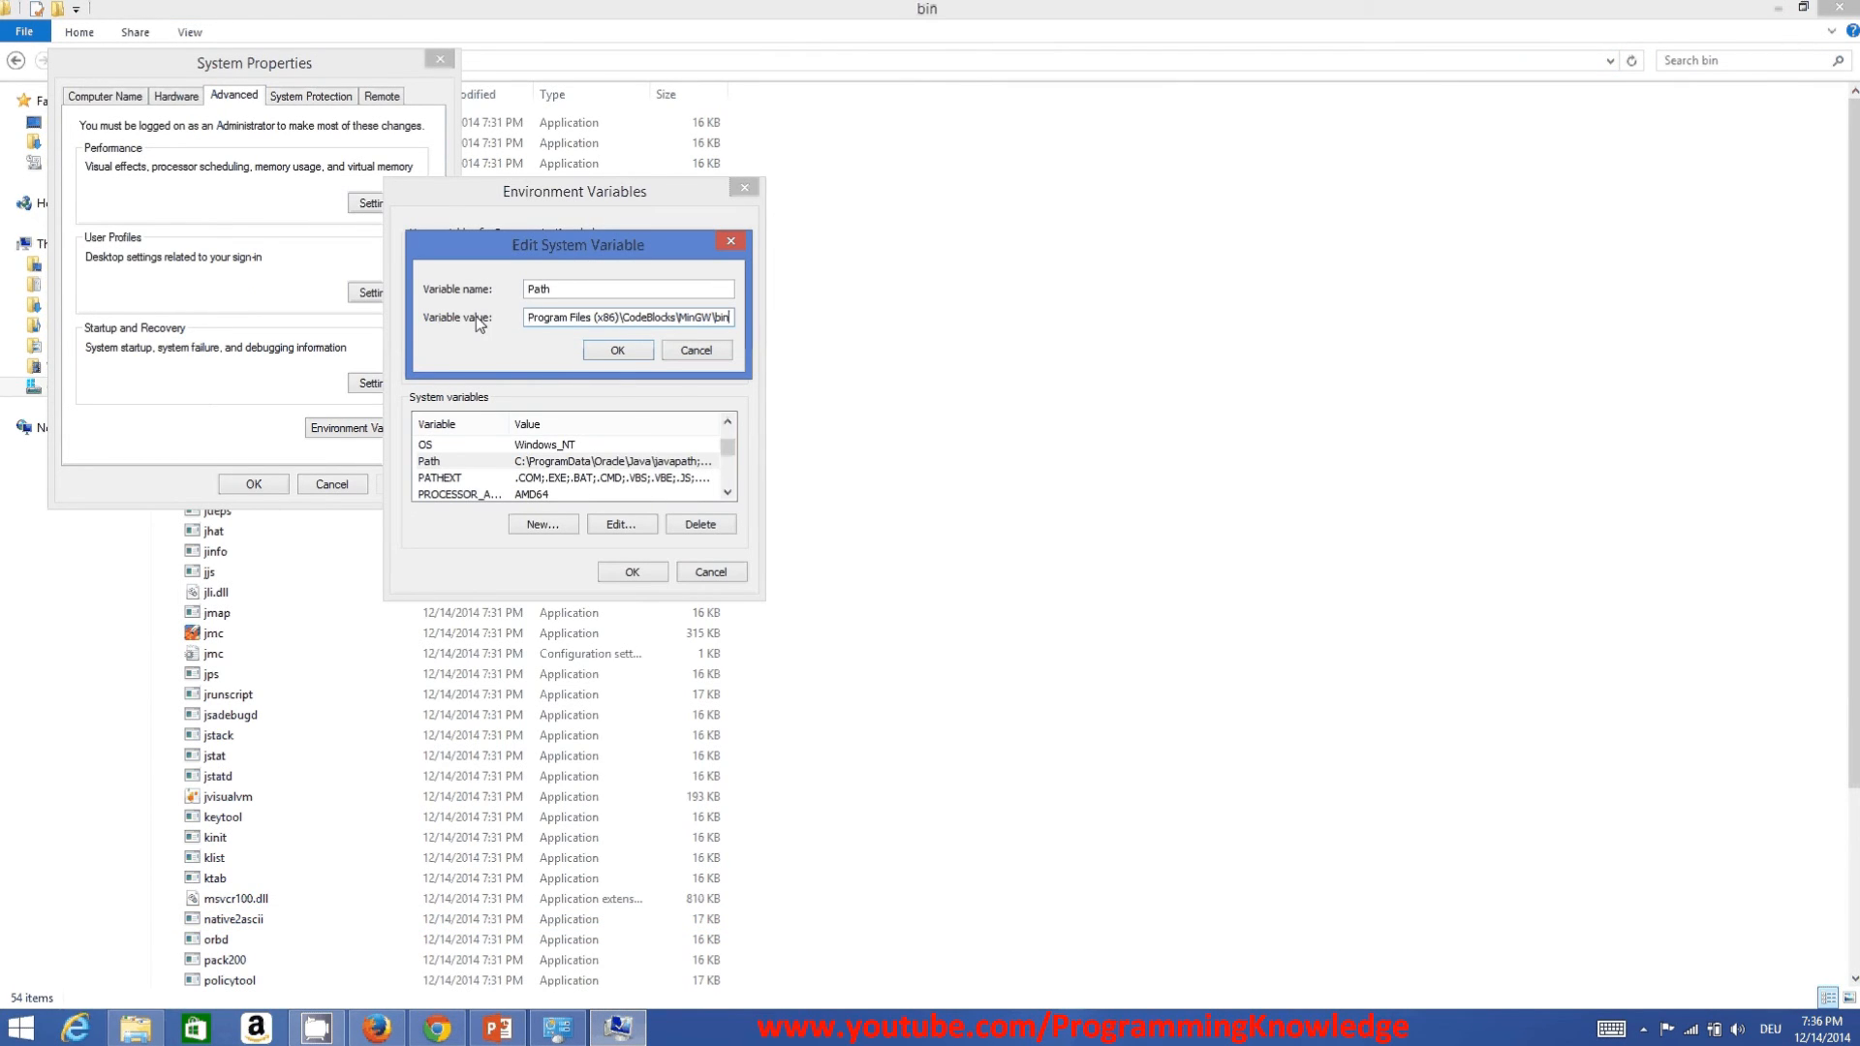
text(;)
key(ctrl+v)
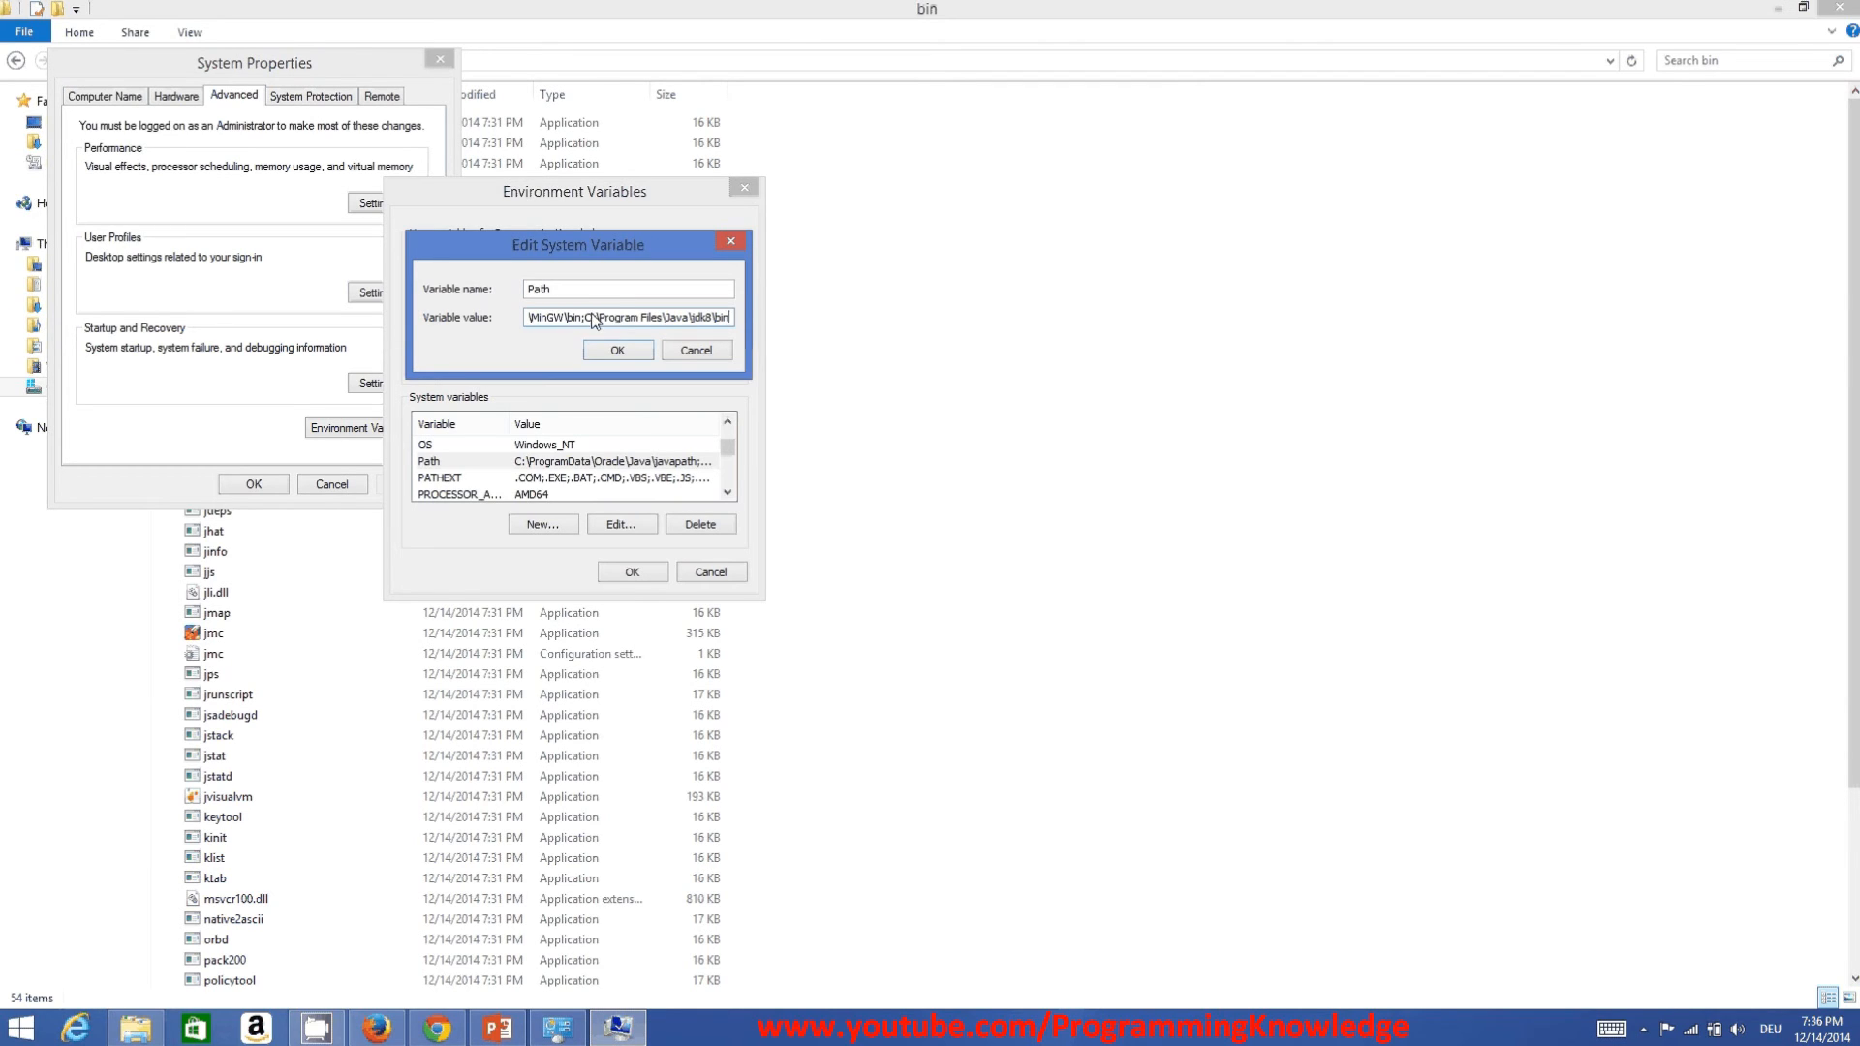
Go back to the Java folder, open the bin folder inside jre8 and copy its path, C:\Program Files\Java\jre8\bin.
click(1079, 244)
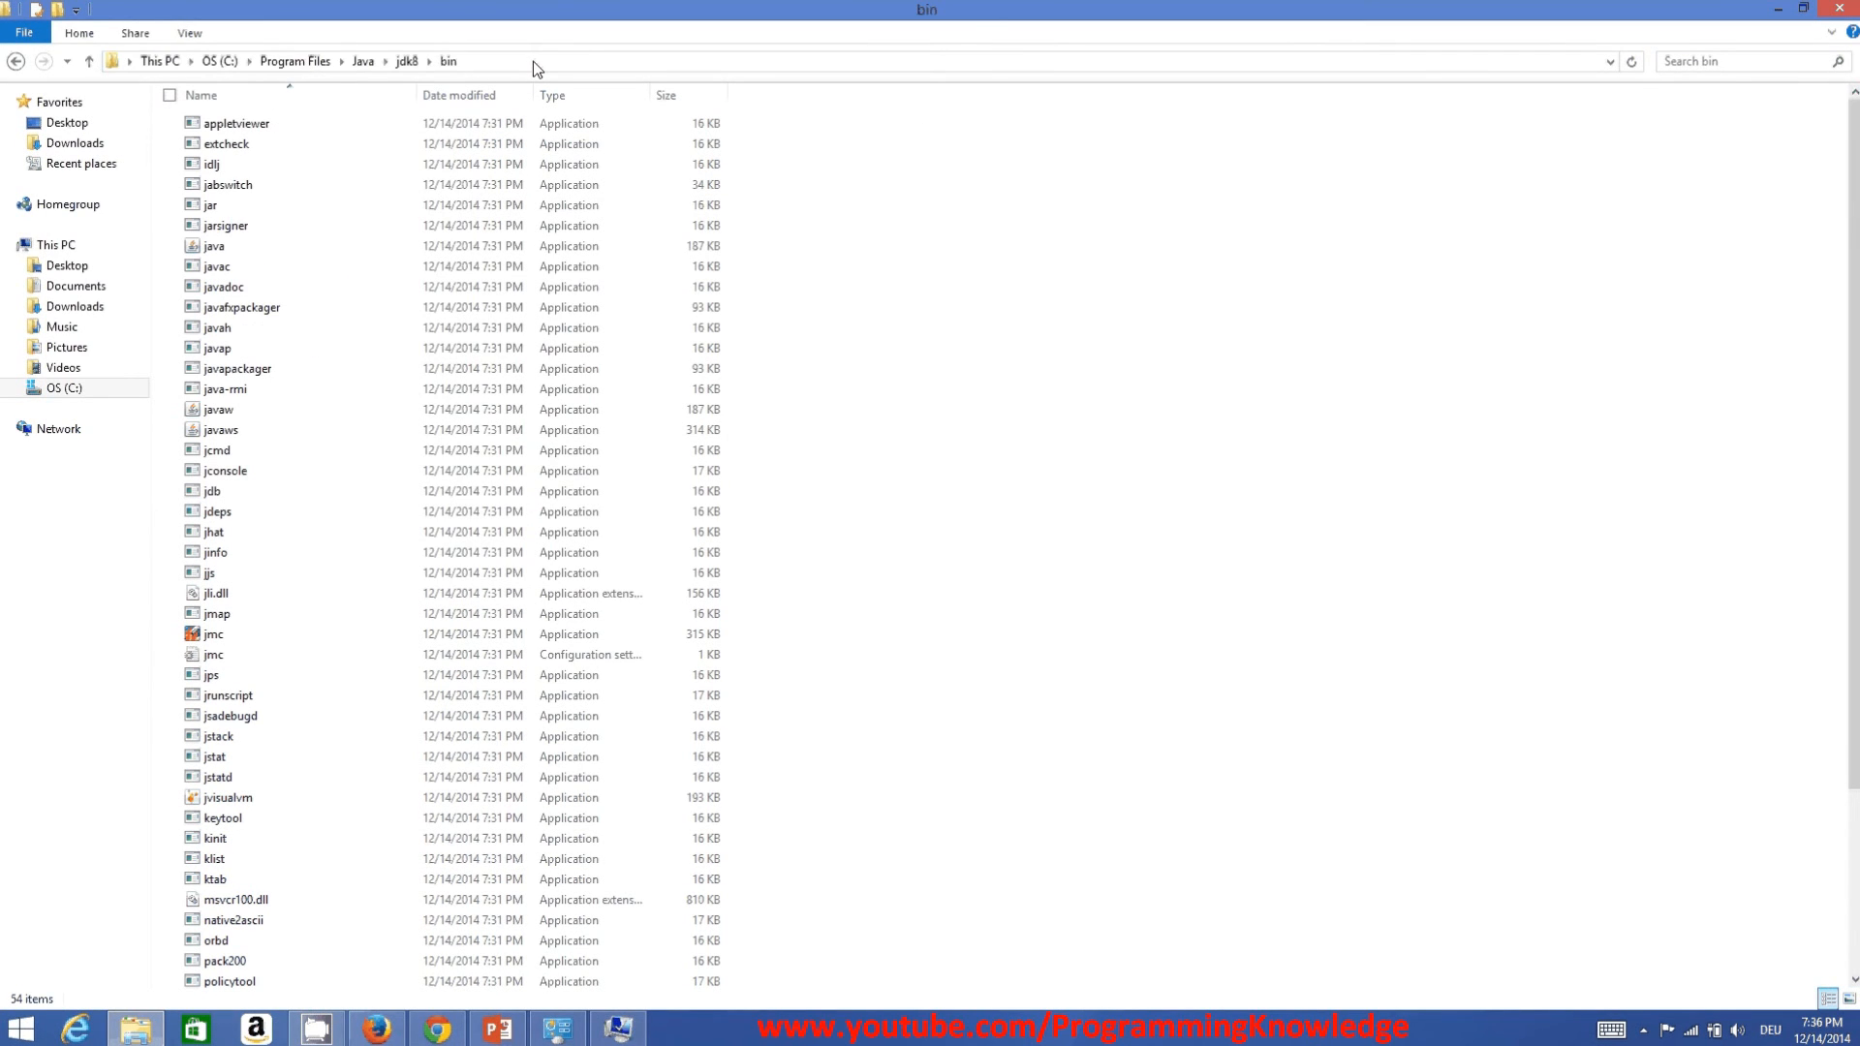
click(532, 61)
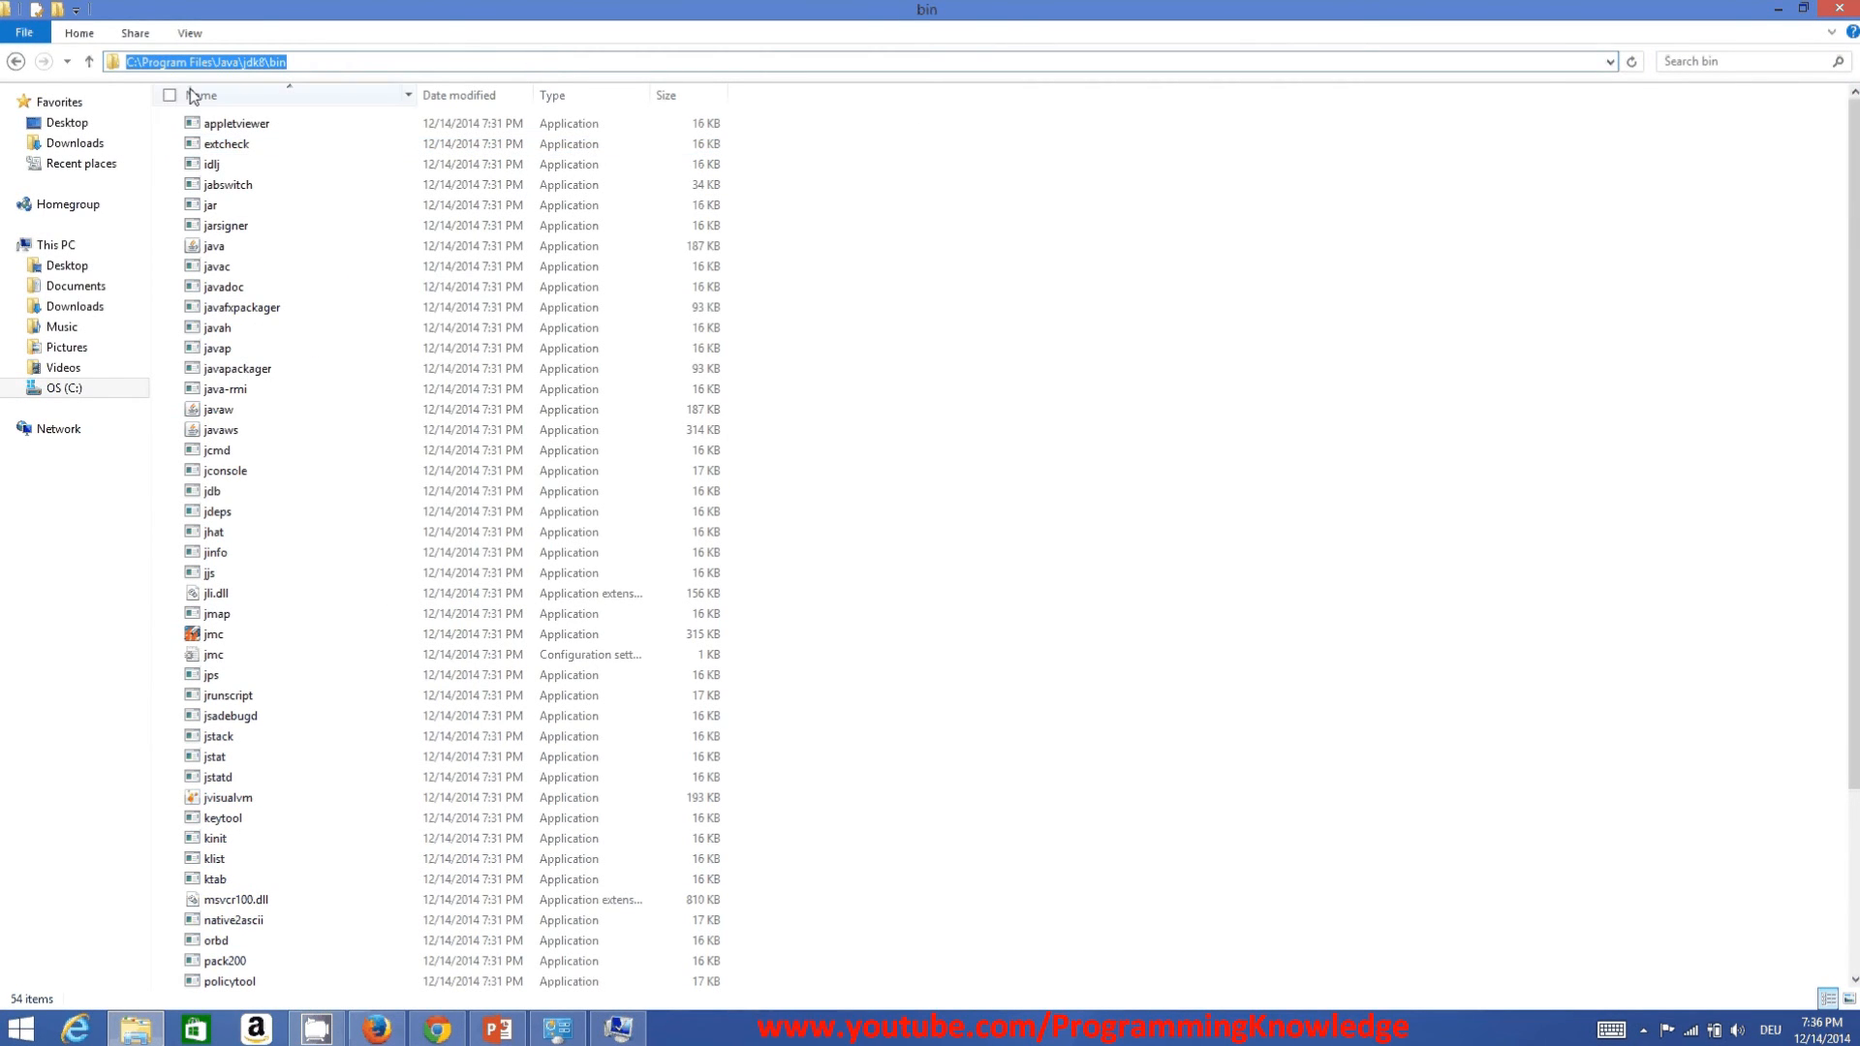
click(16, 62)
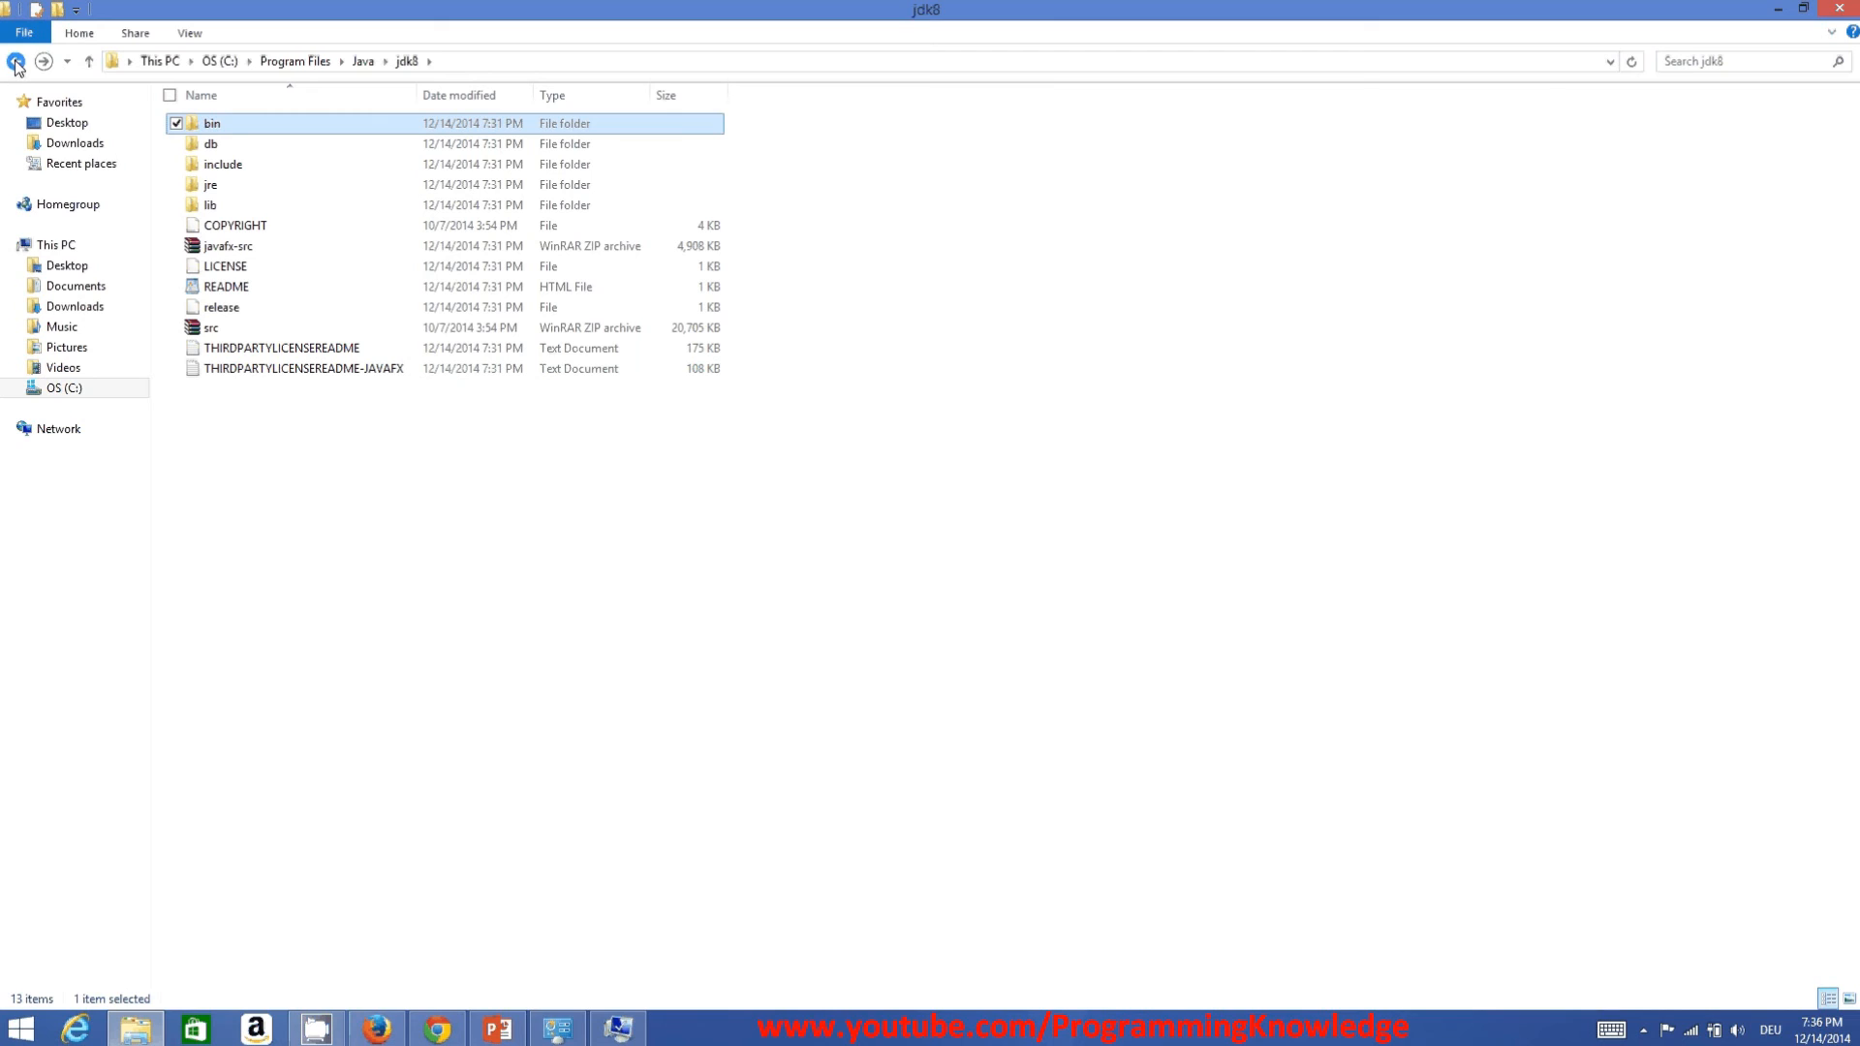
click(363, 61)
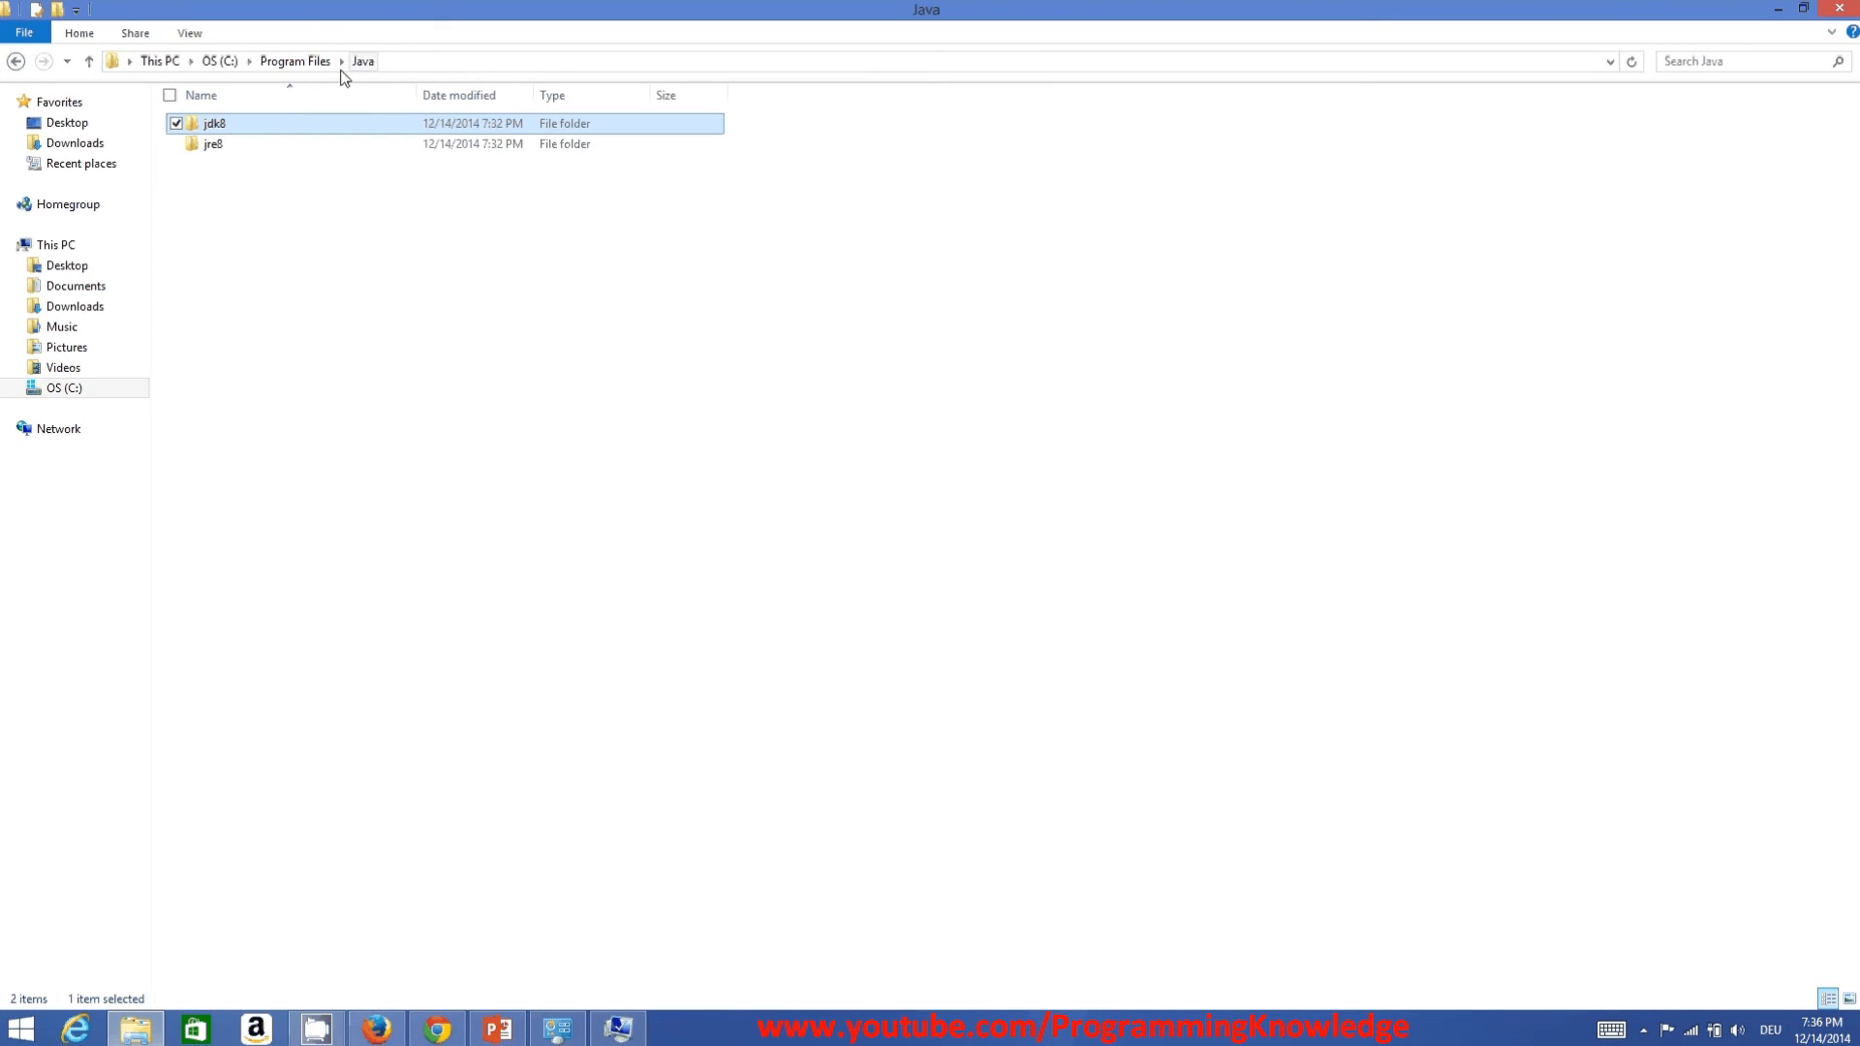
click(217, 153)
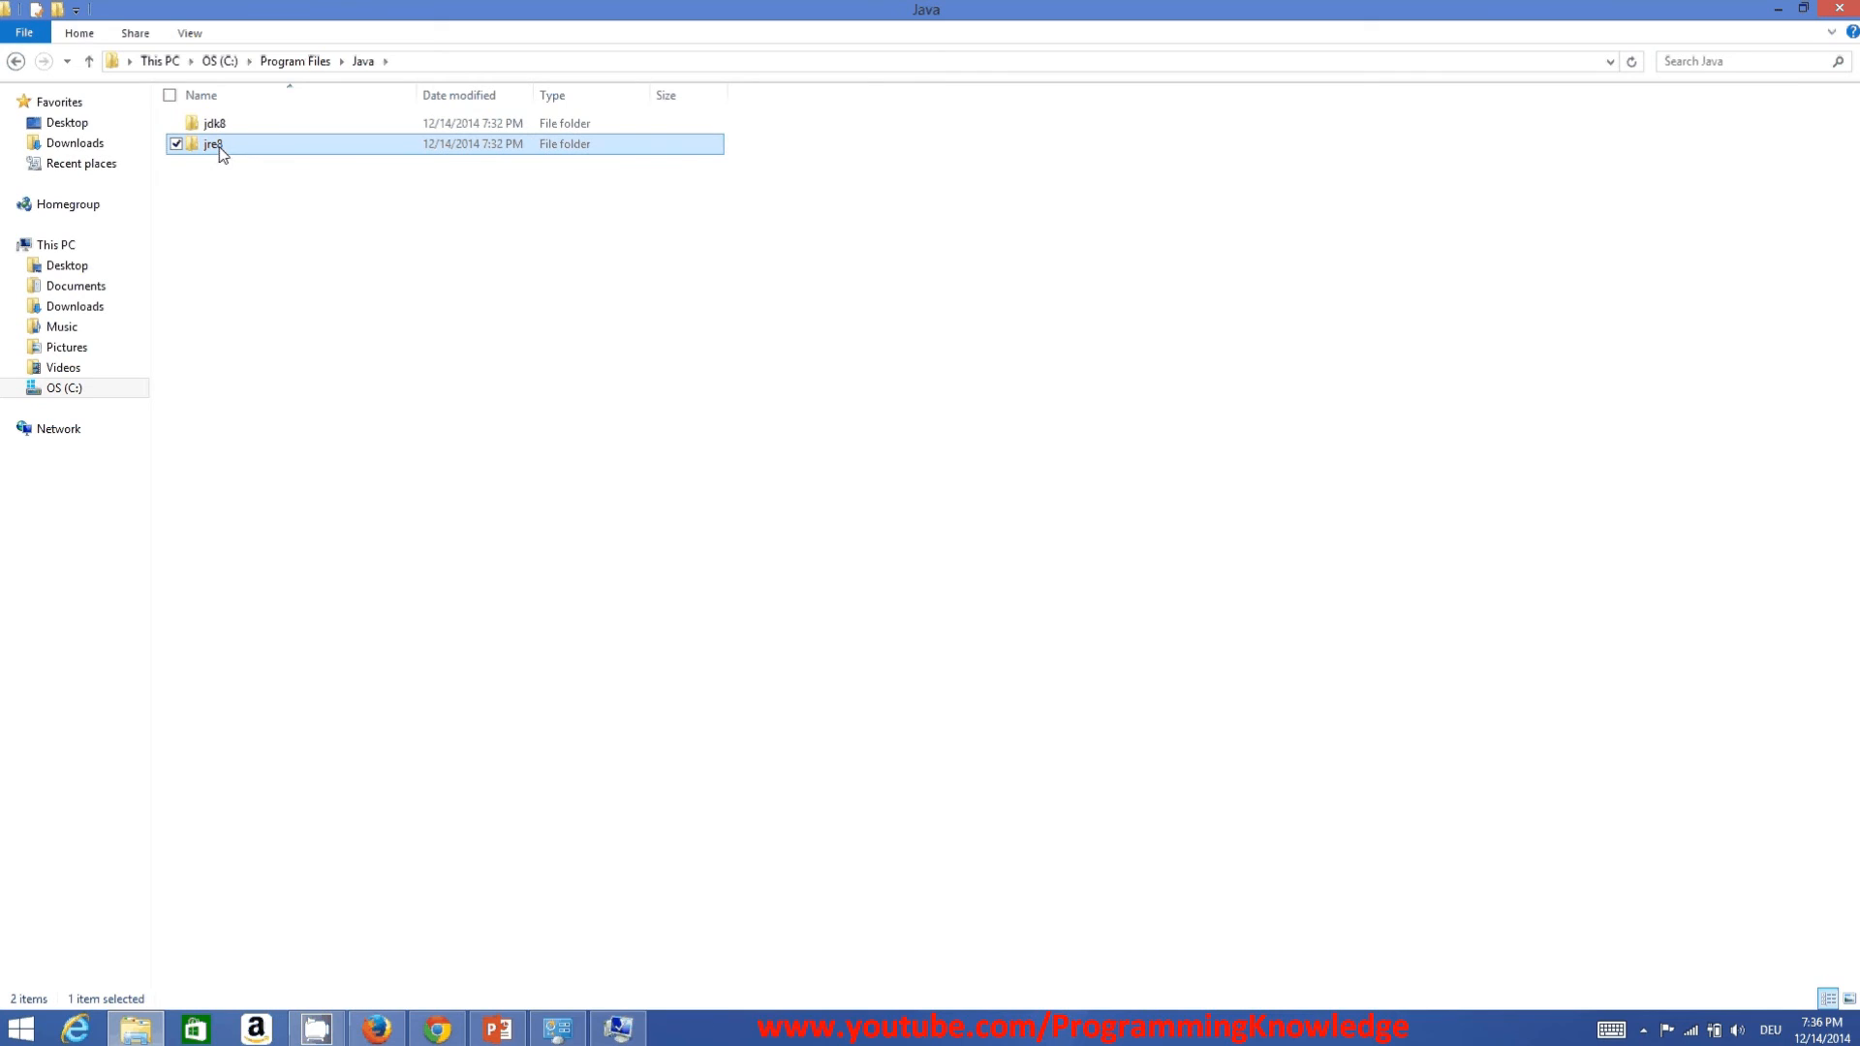
double_click(218, 153)
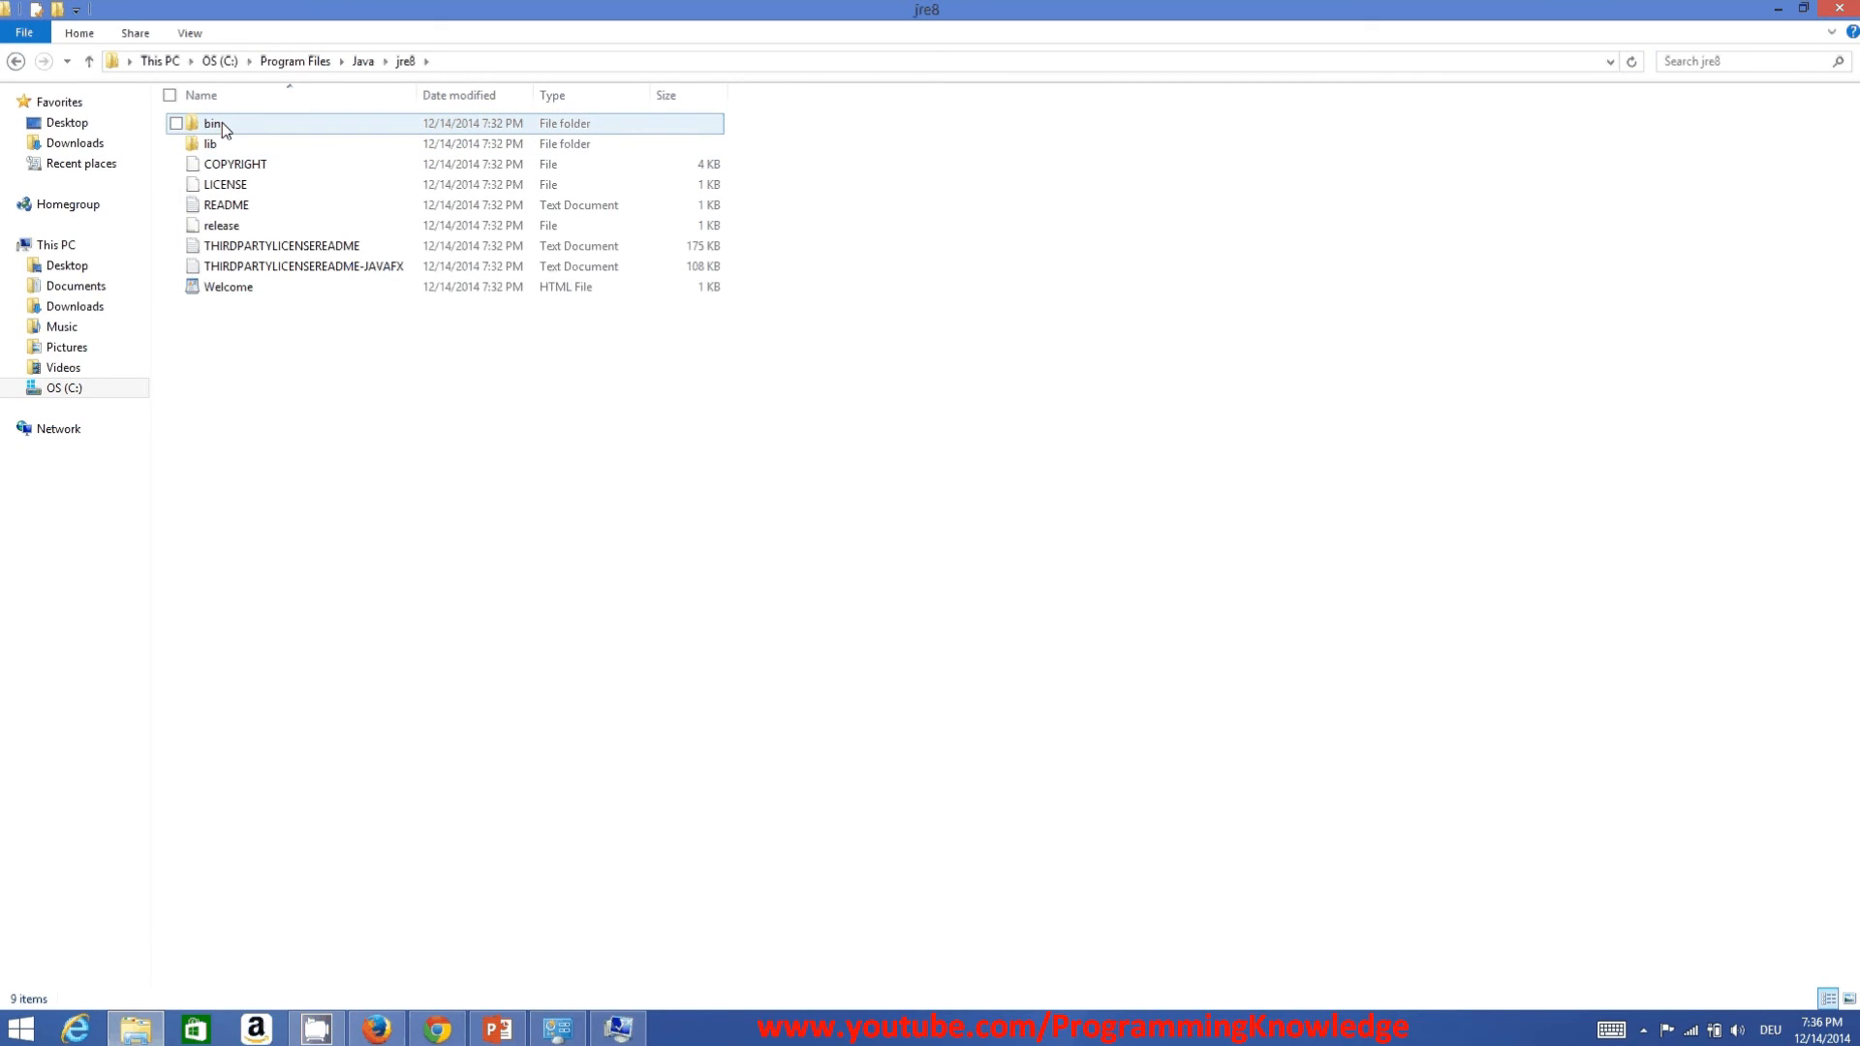
click(218, 124)
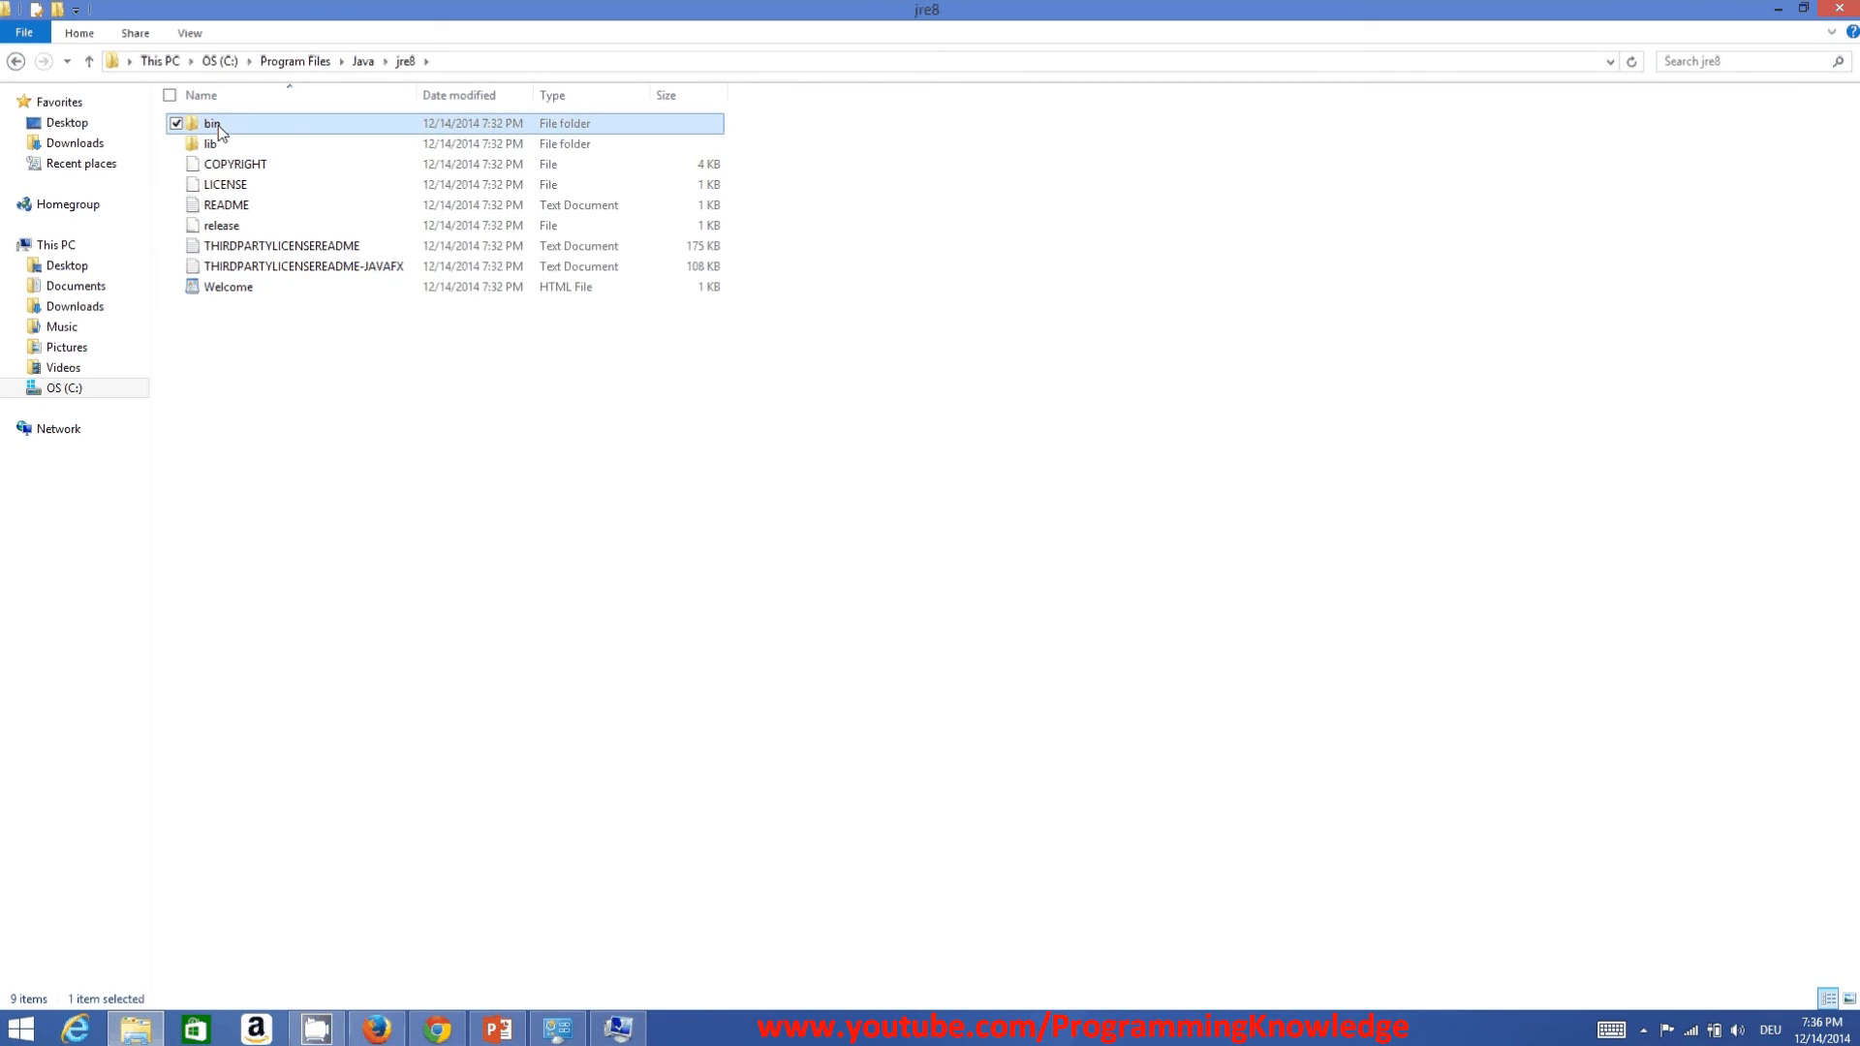
double_click(219, 126)
click(520, 62)
key(ctrl+c)
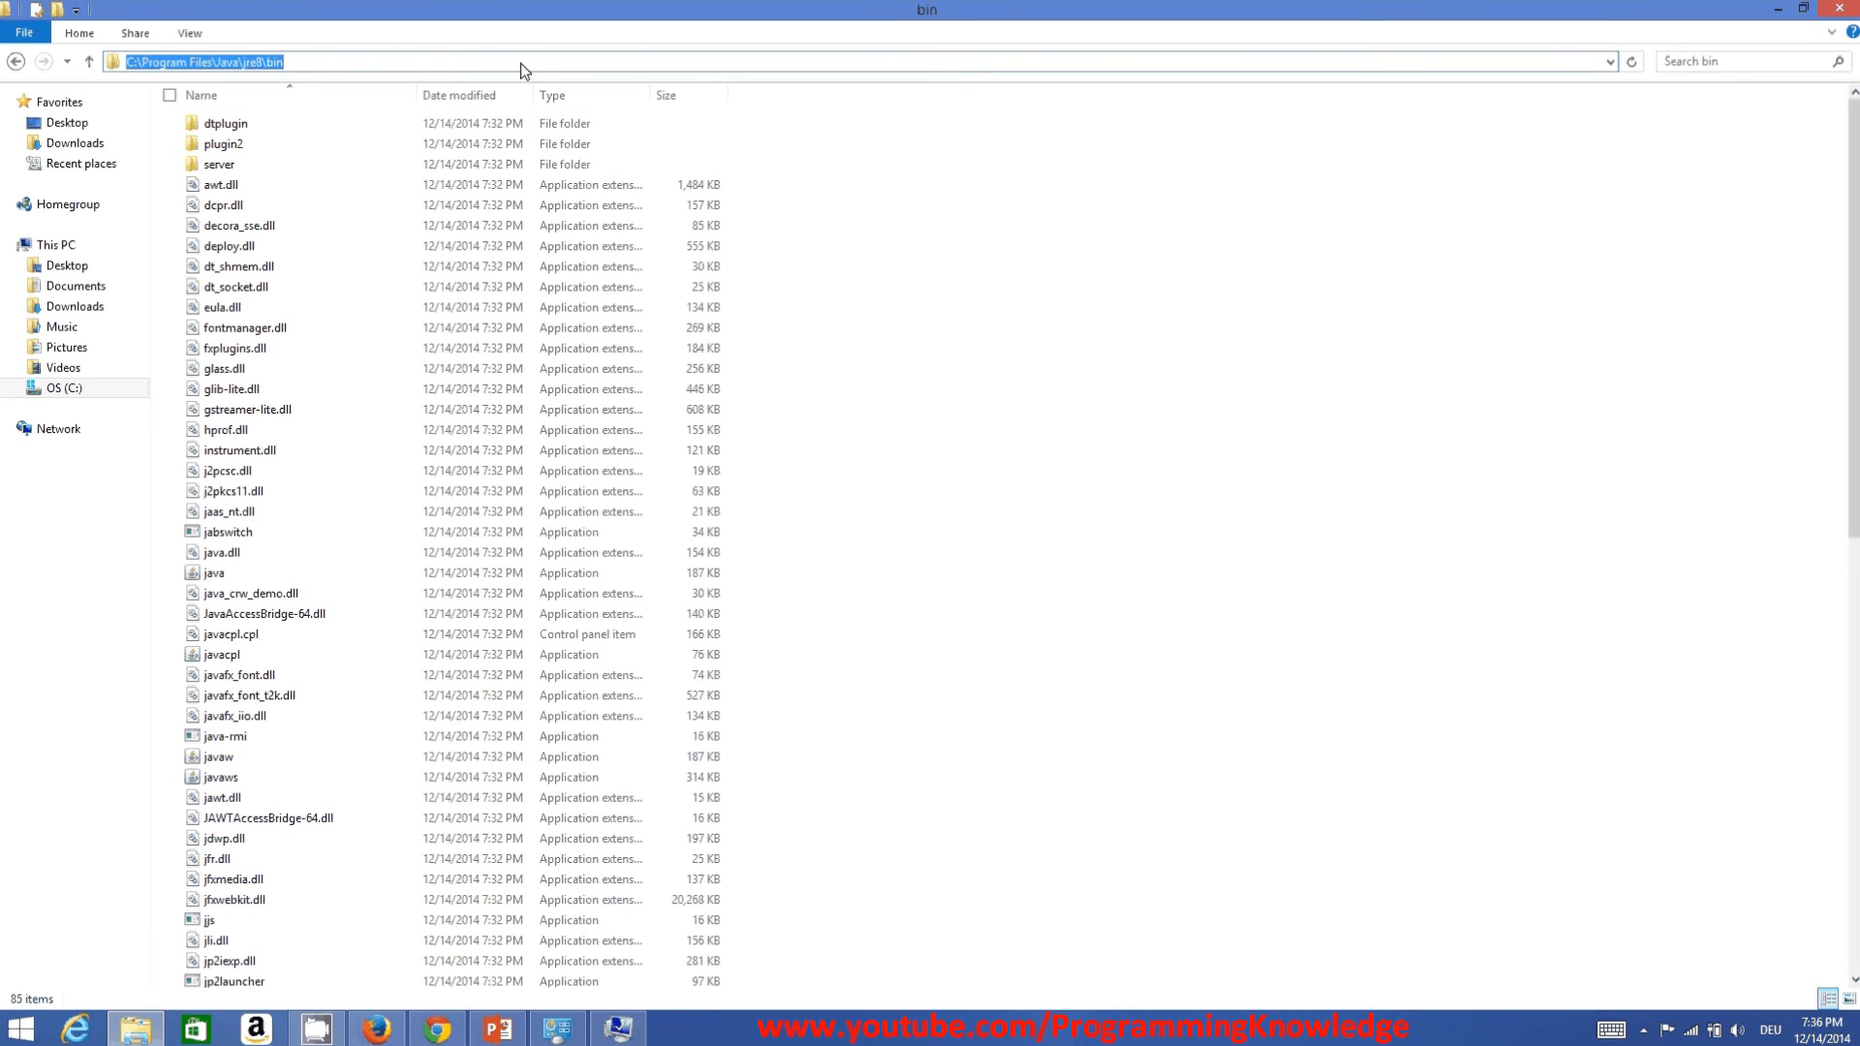
Append a semicolon and C:\Program Files\Java\jre8\bin to the Path variable's value and confirm the edit.
click(617, 1030)
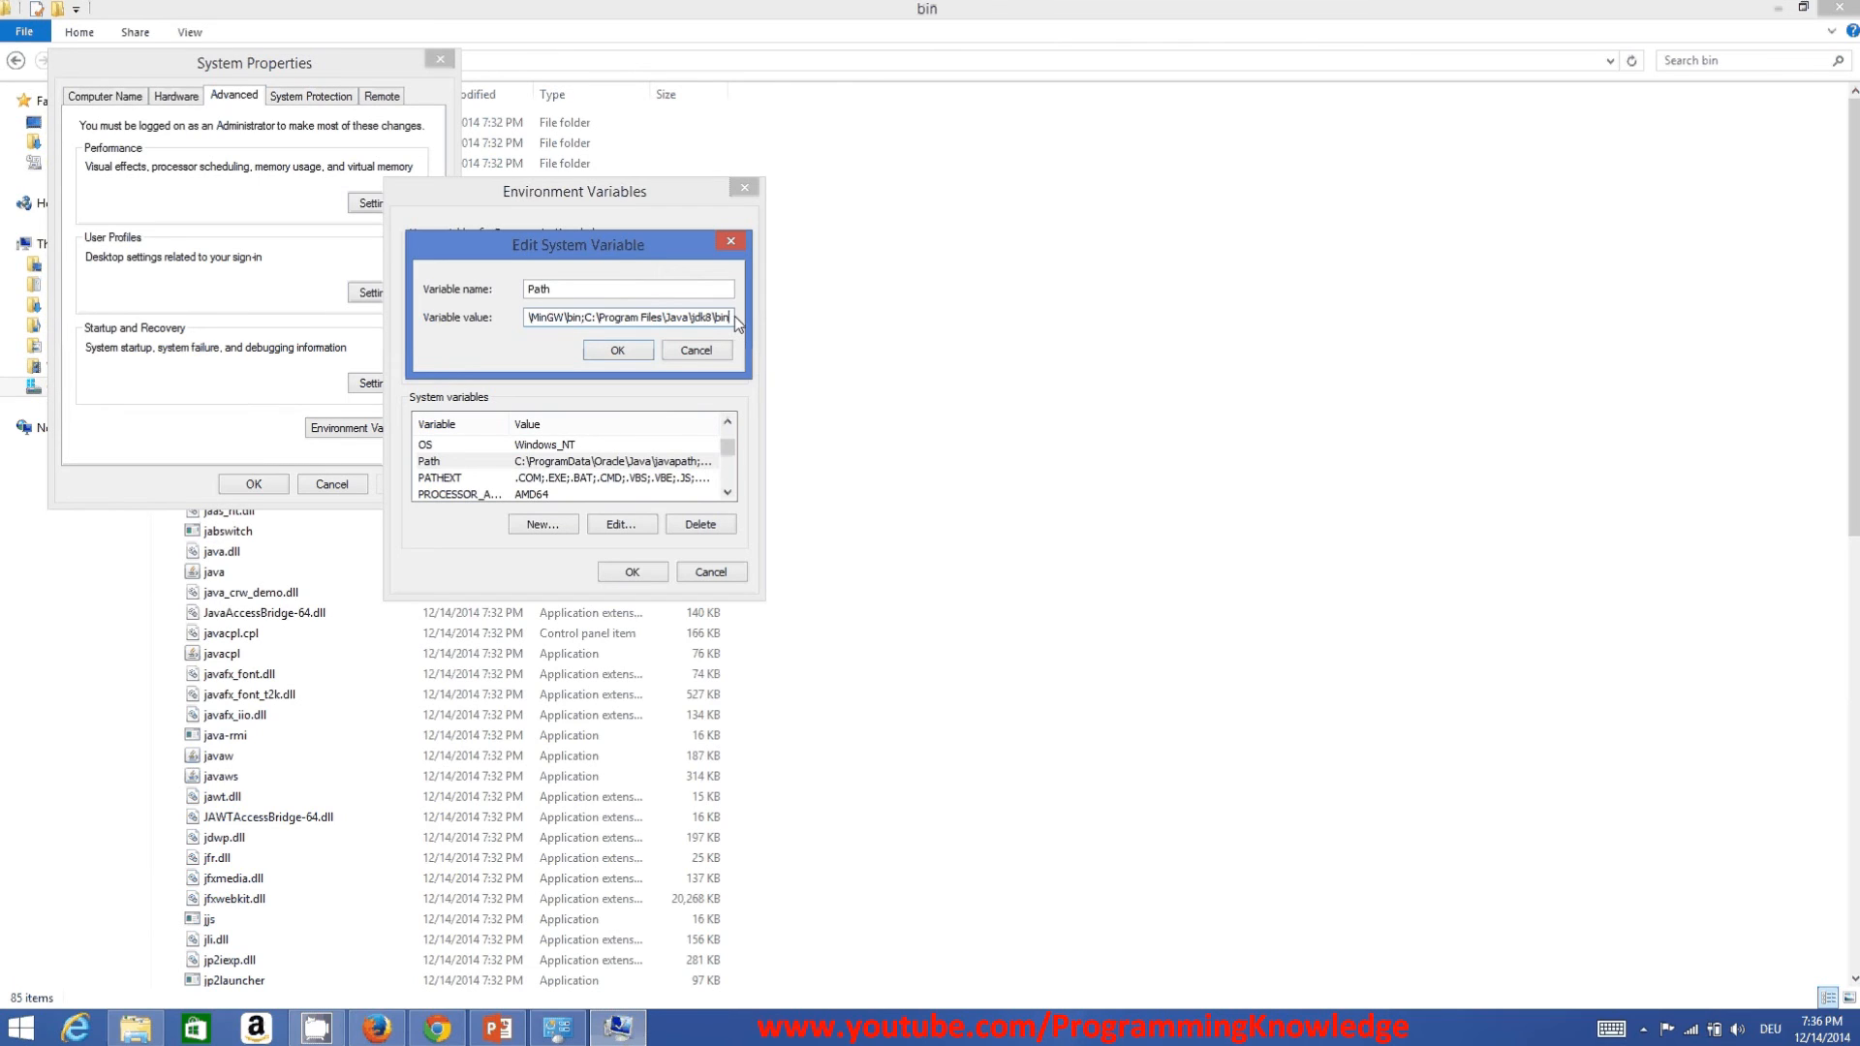
text(;)
key(ctrl+v)
drag(727, 322, 581, 320)
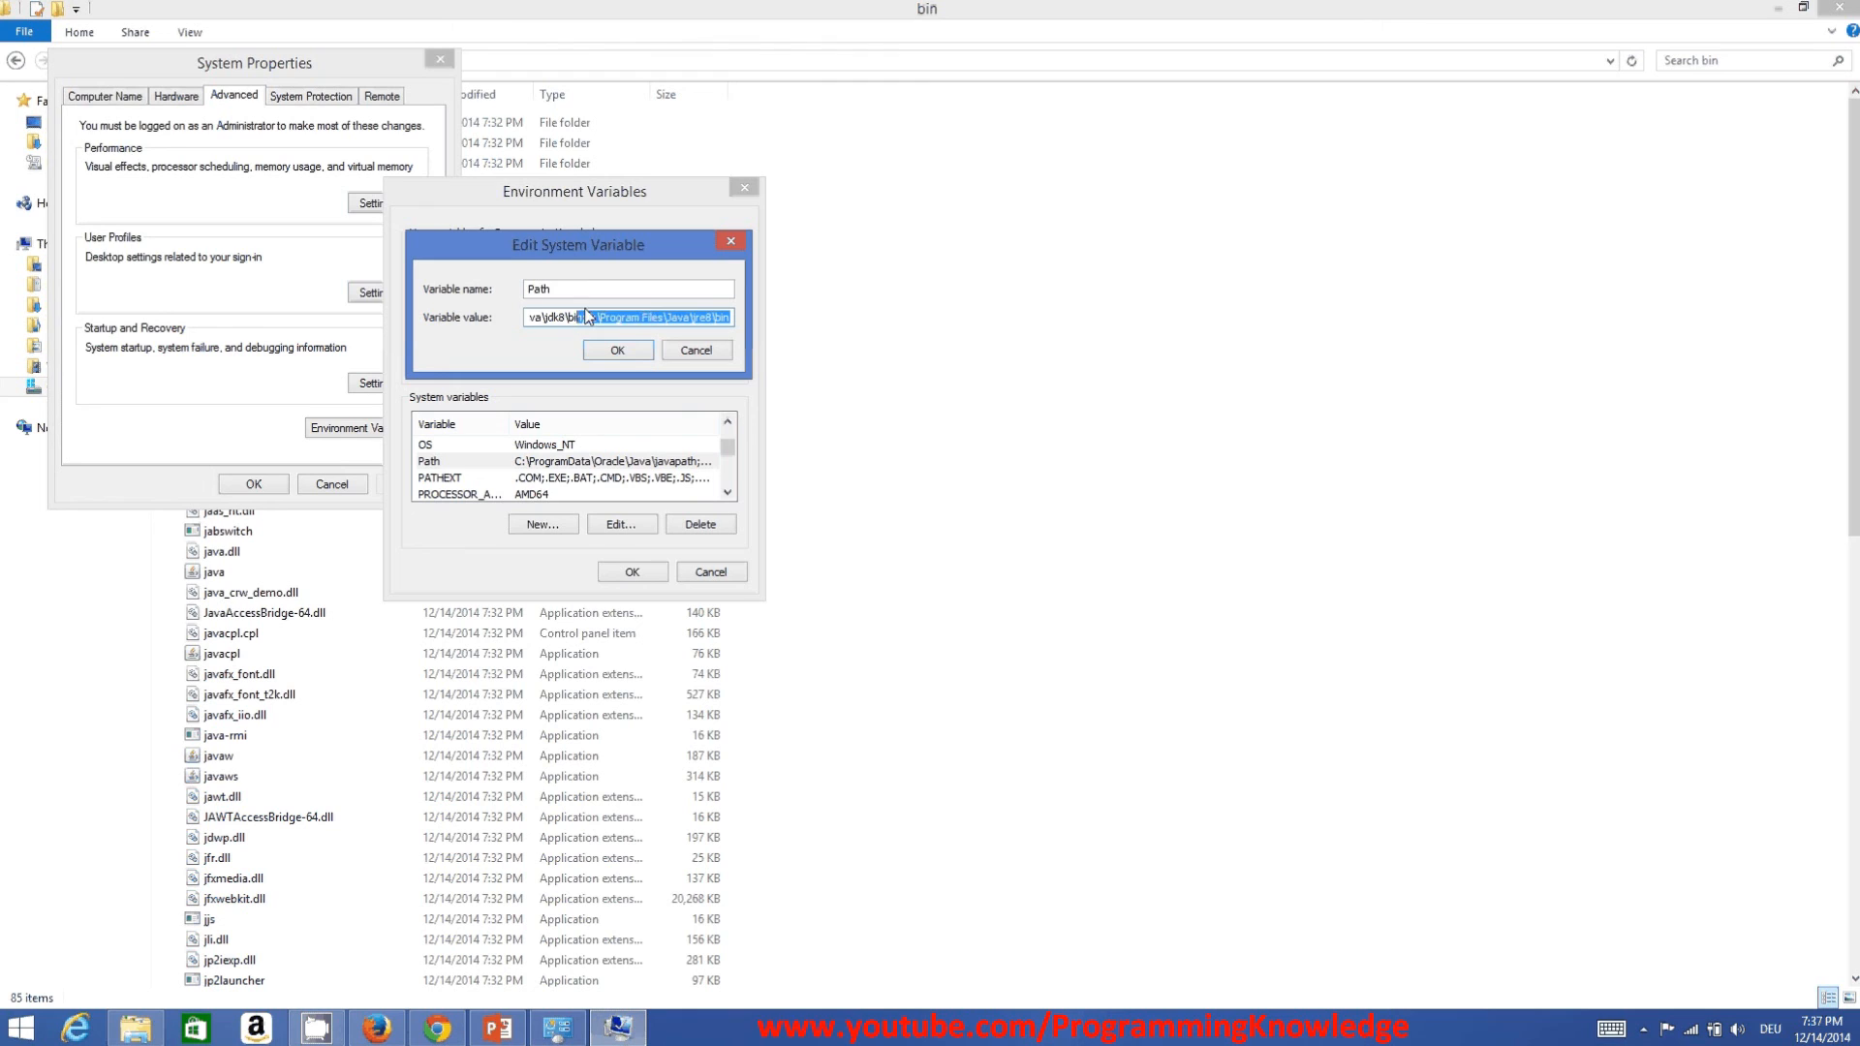
click(617, 350)
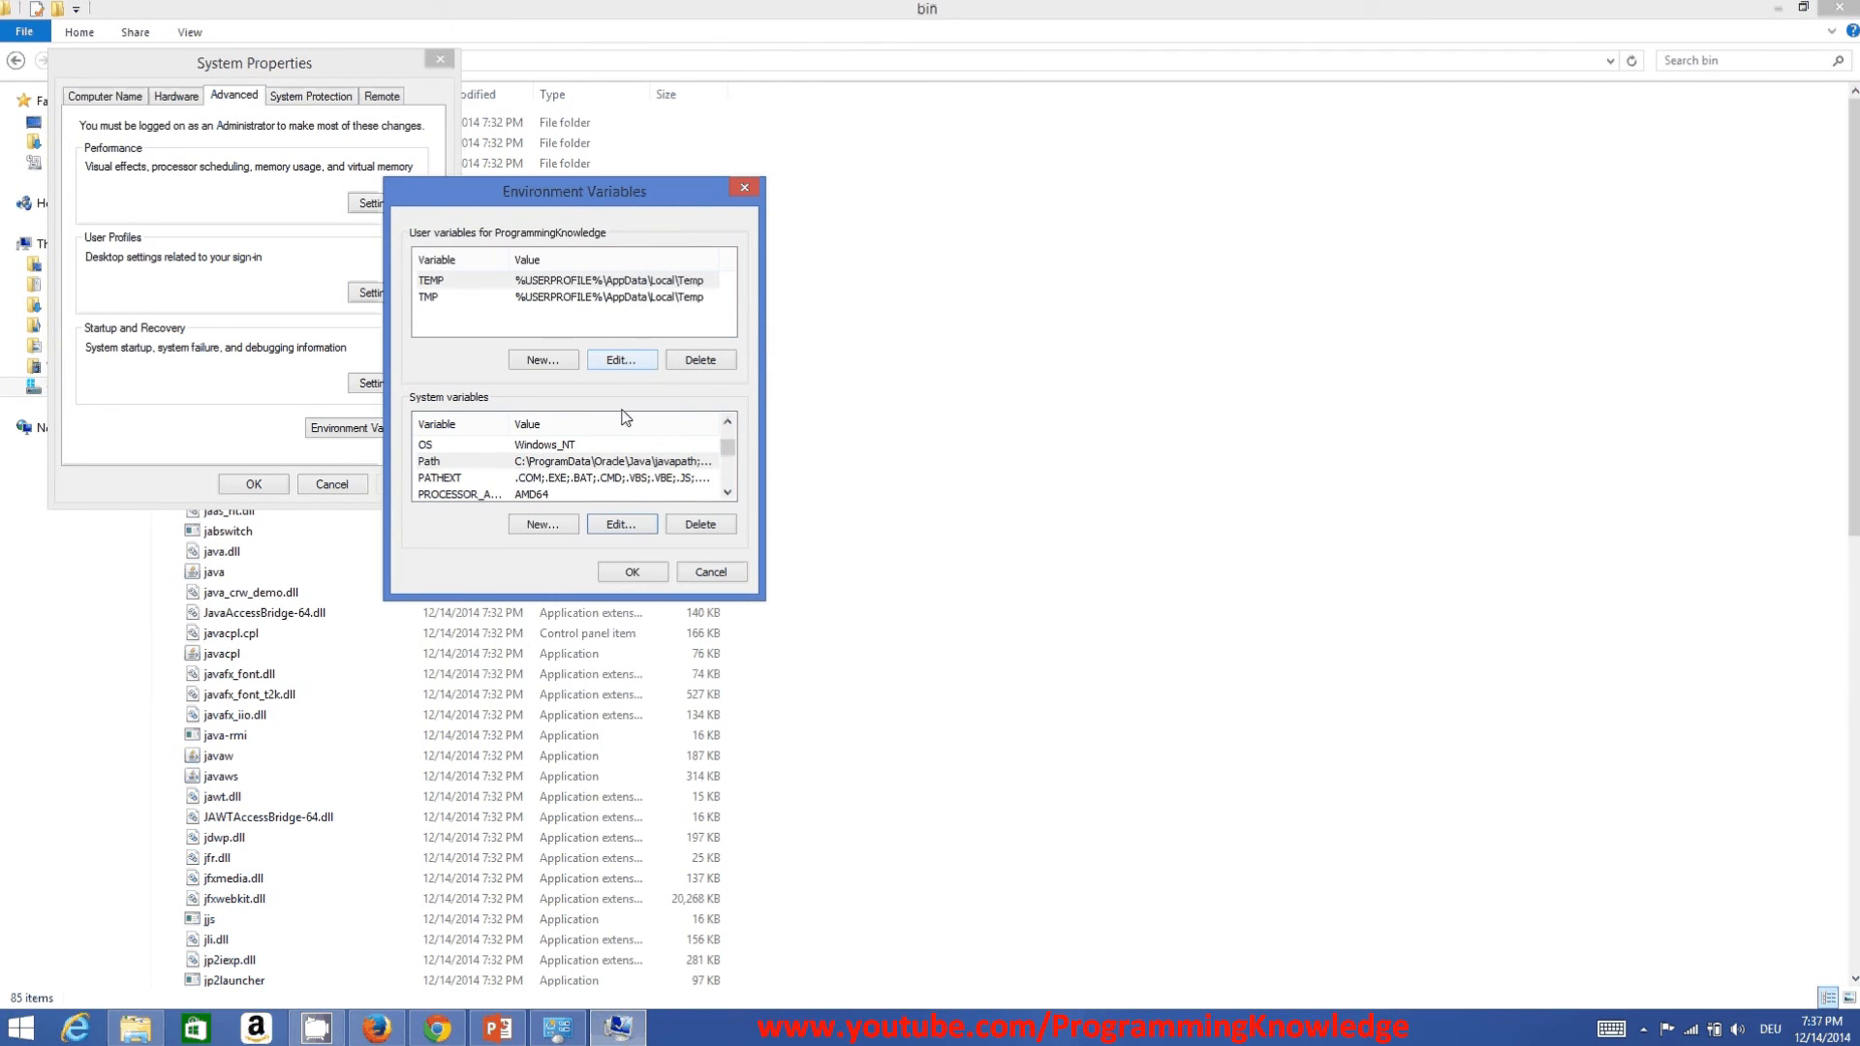
Confirm the Environment Variables and System Properties dialogs, and close the bin folder and System windows.
click(620, 573)
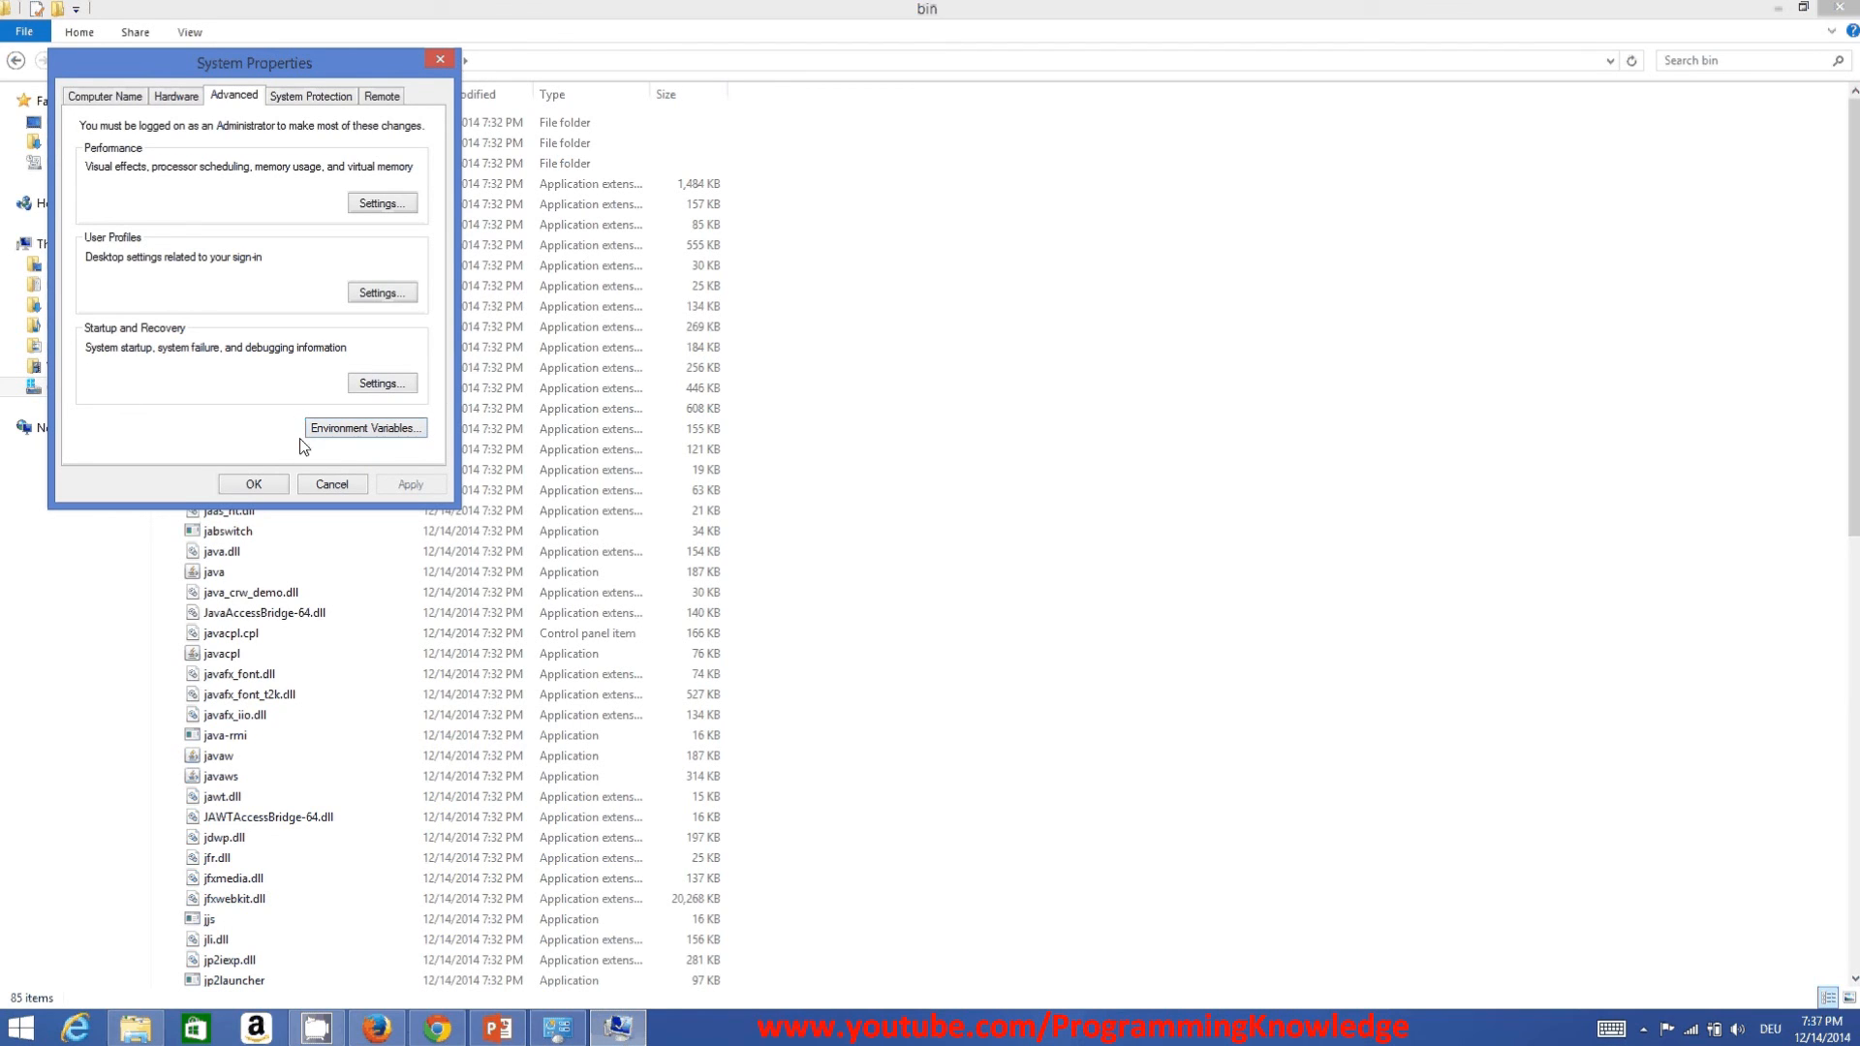
click(255, 490)
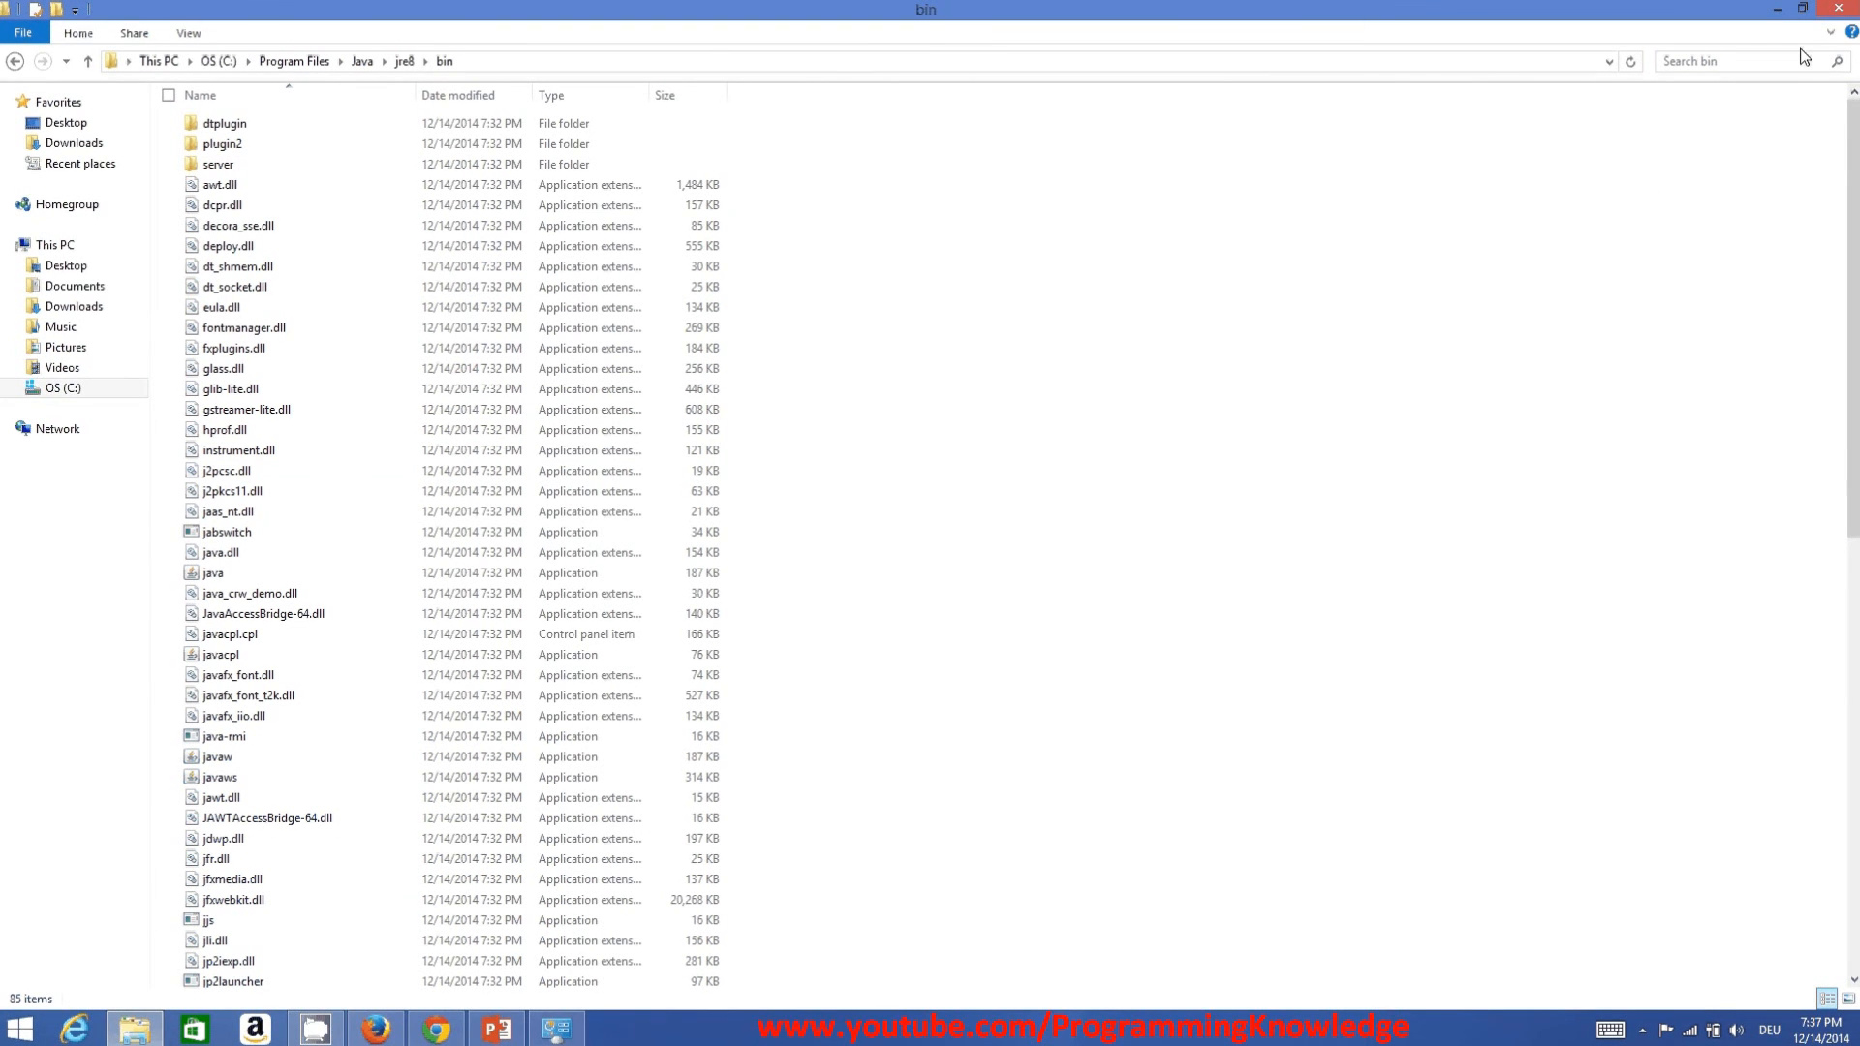
click(1838, 11)
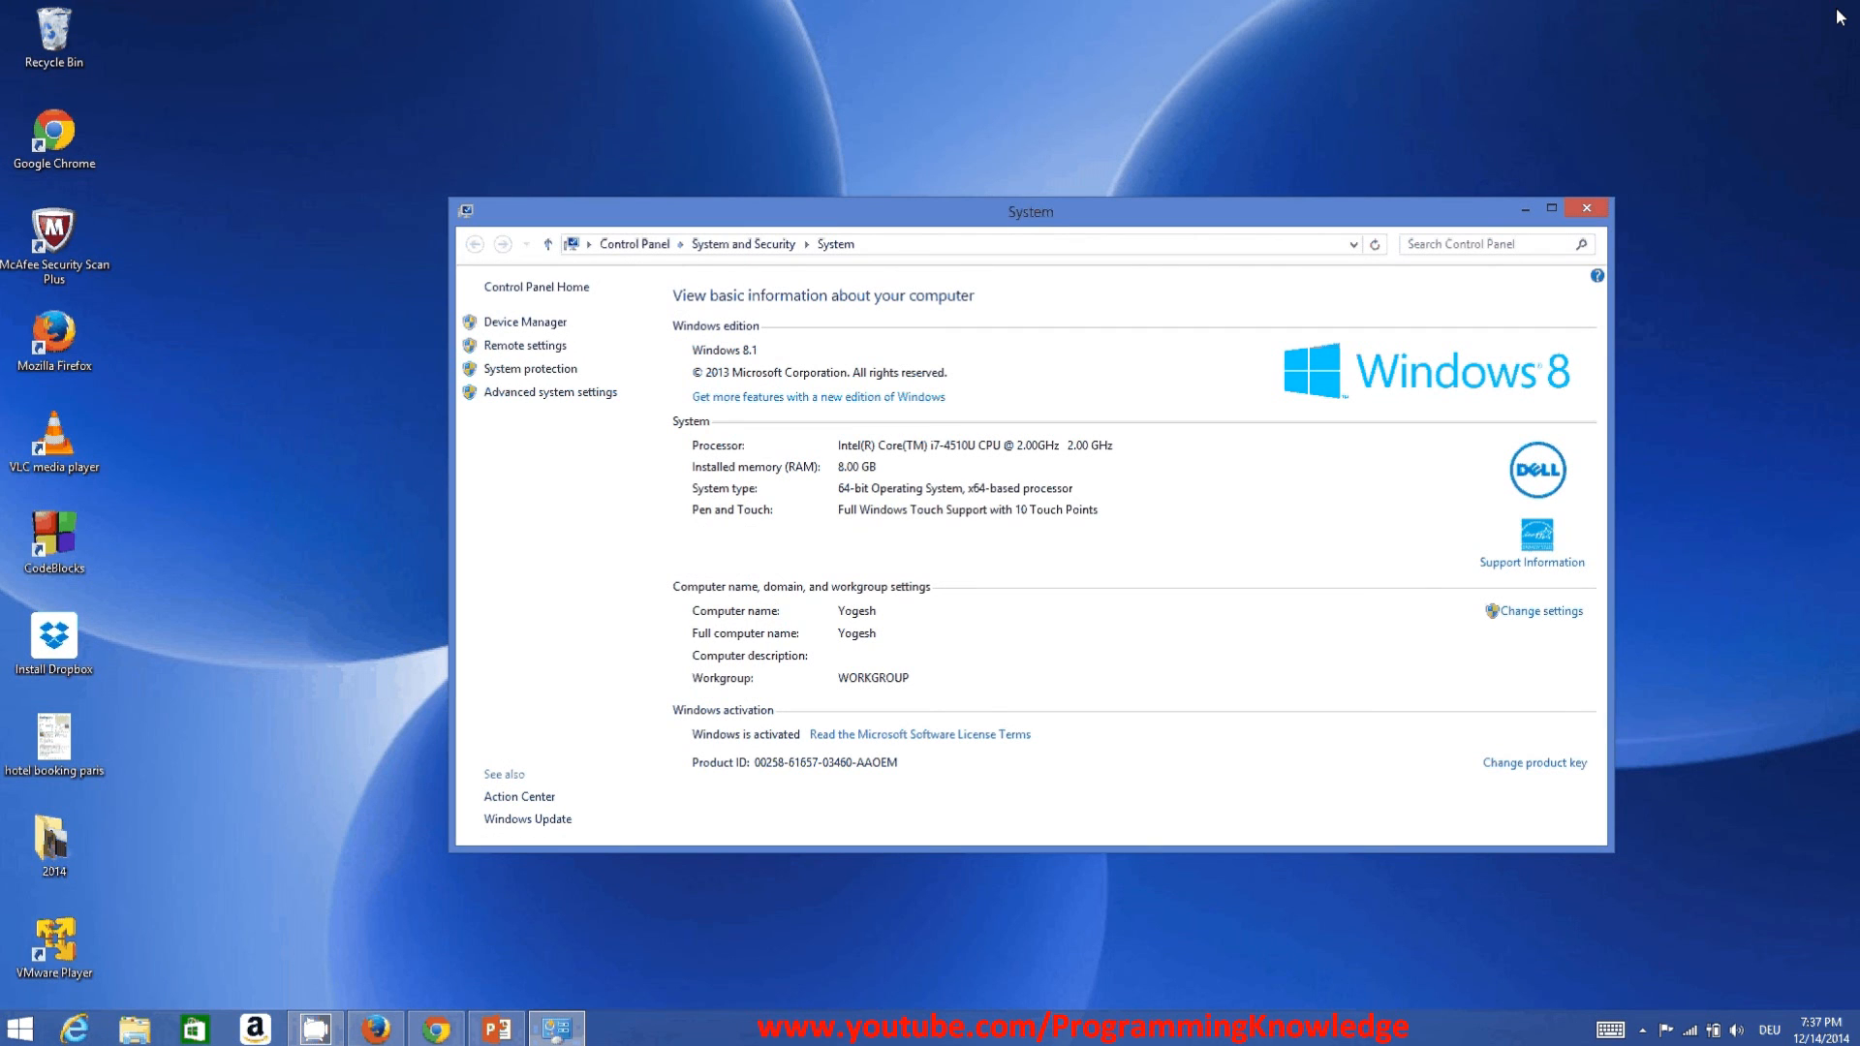
click(1600, 207)
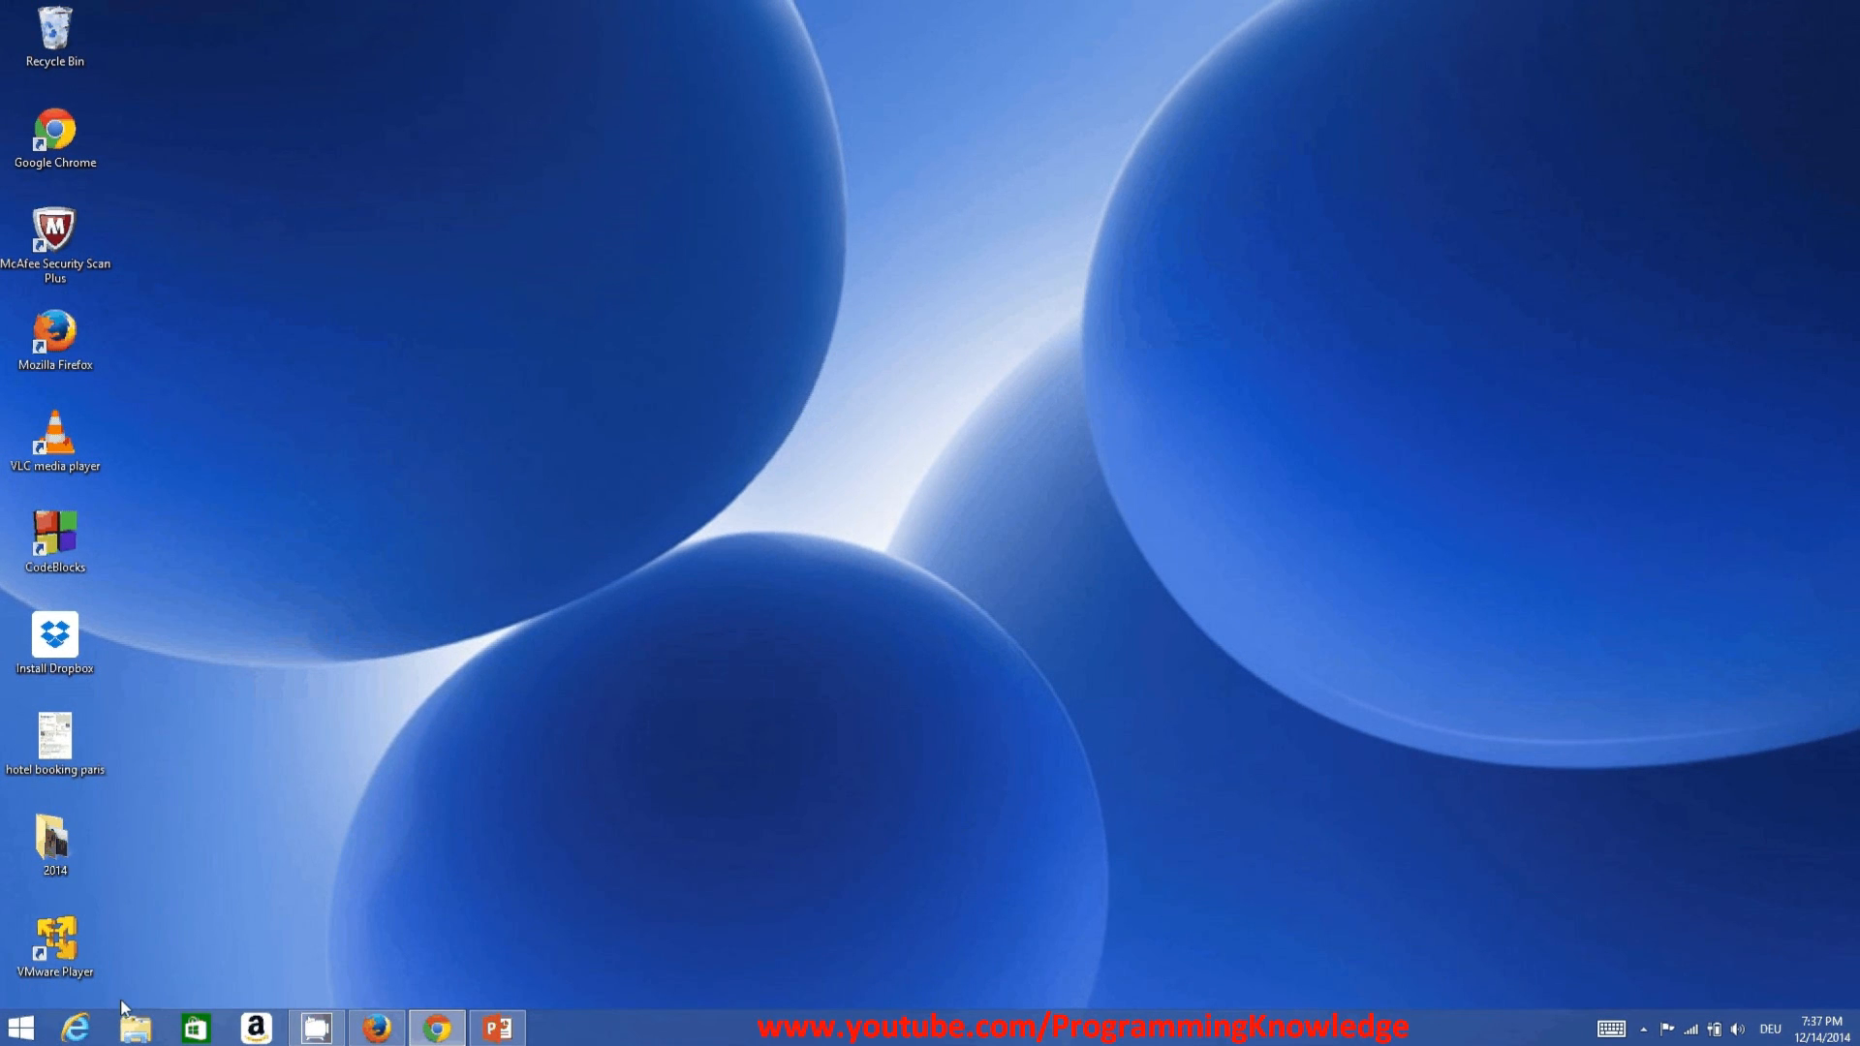
Open a Command Prompt and run javac to test the Path setting.
right_click(6, 1038)
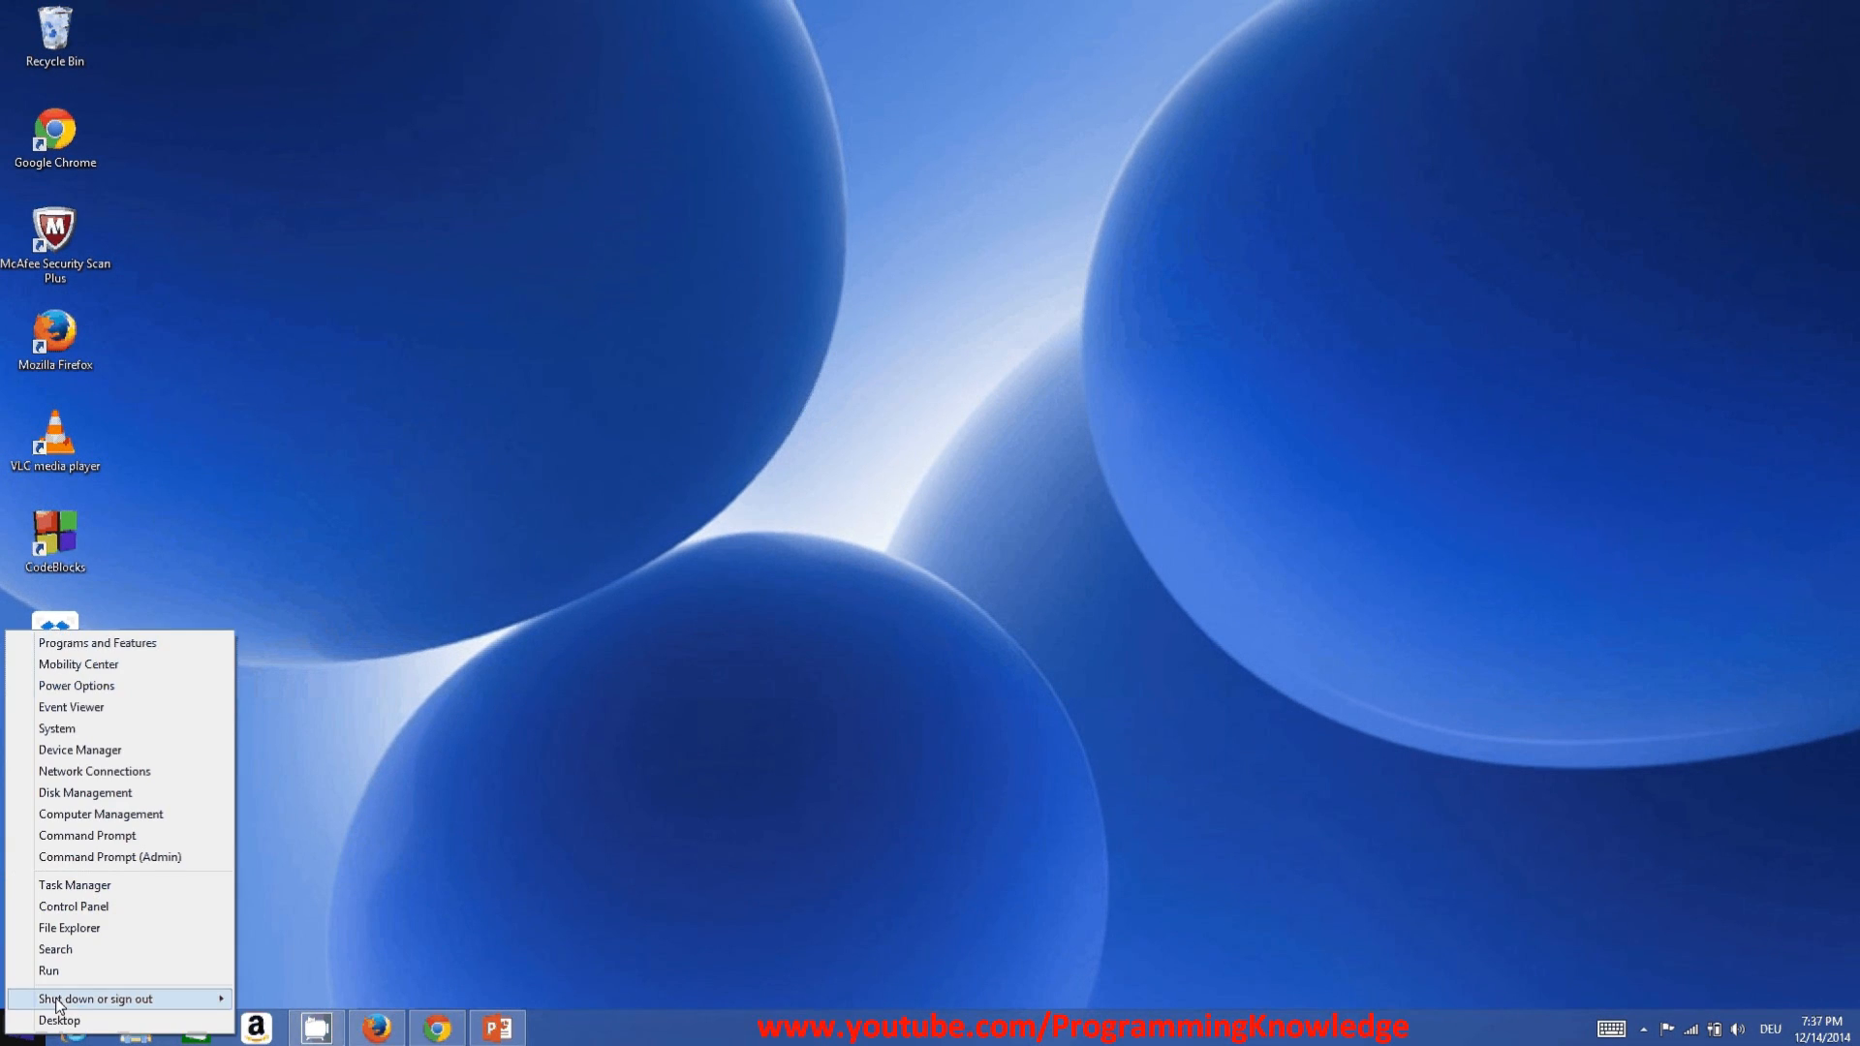
click(107, 837)
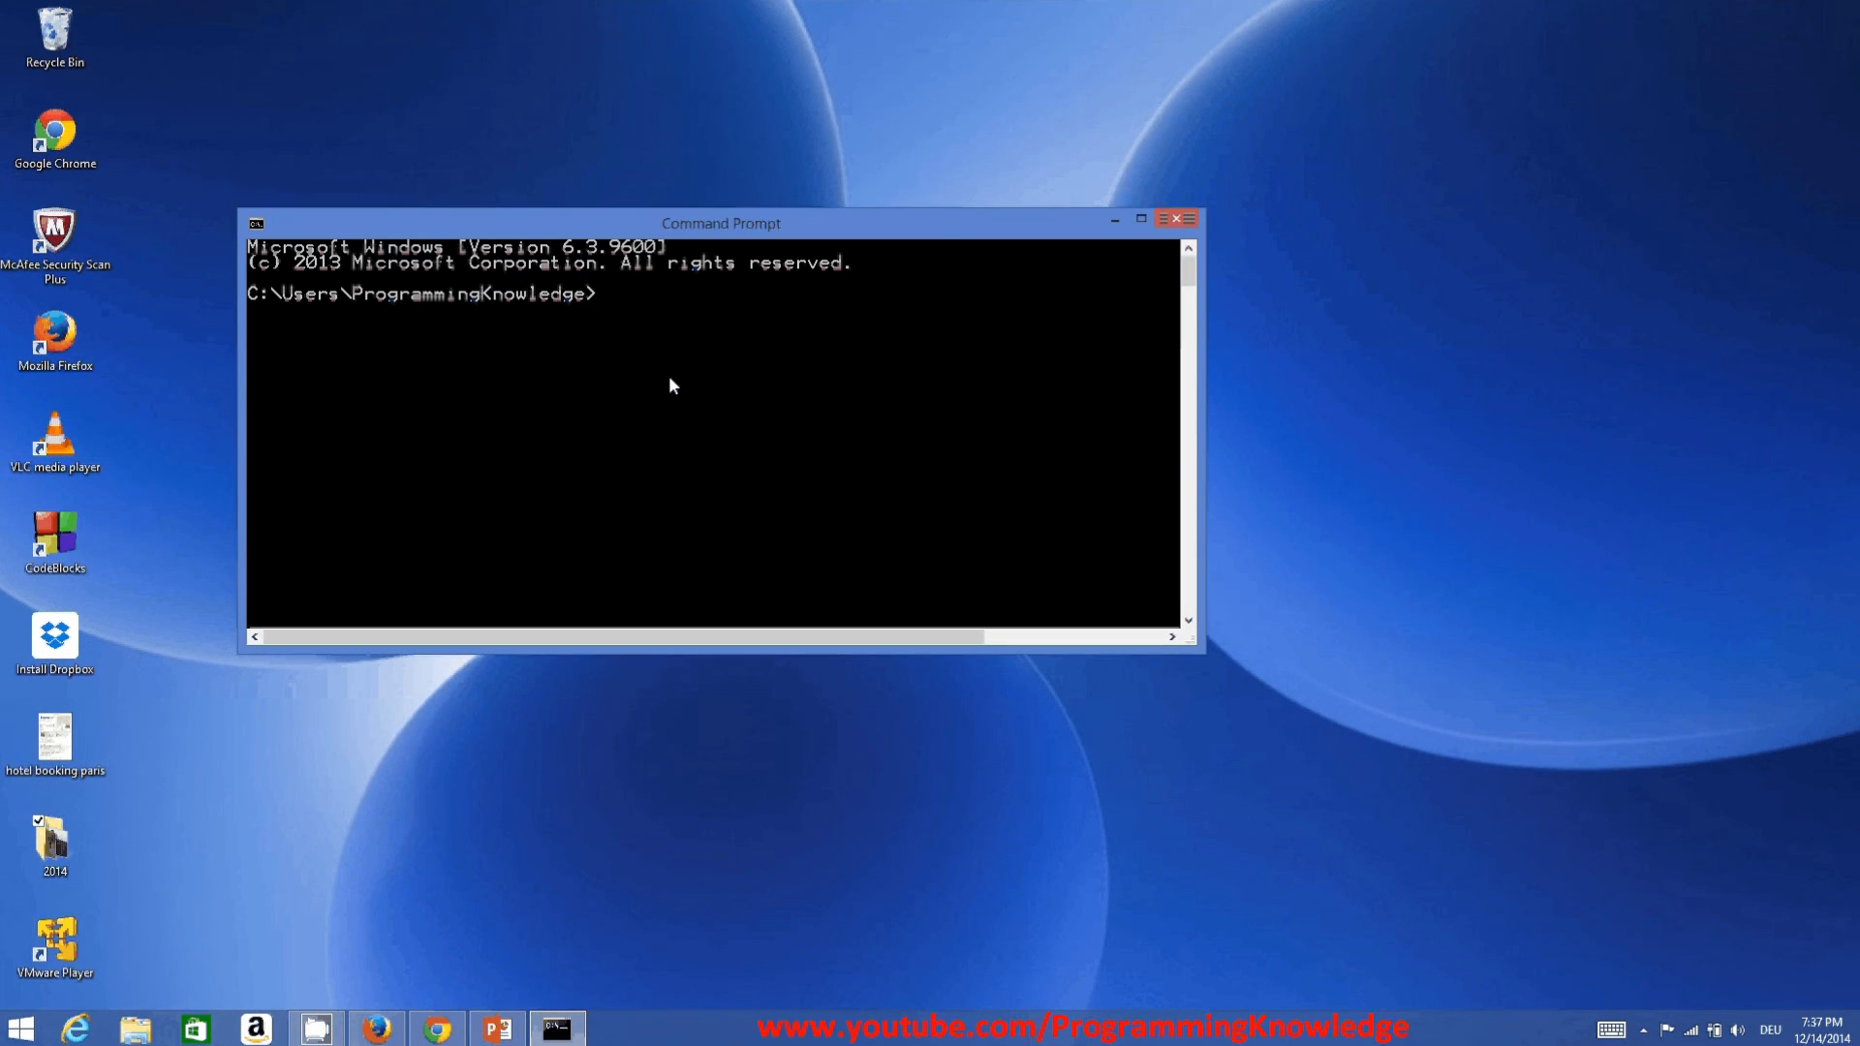
text(avac)
key(Return)
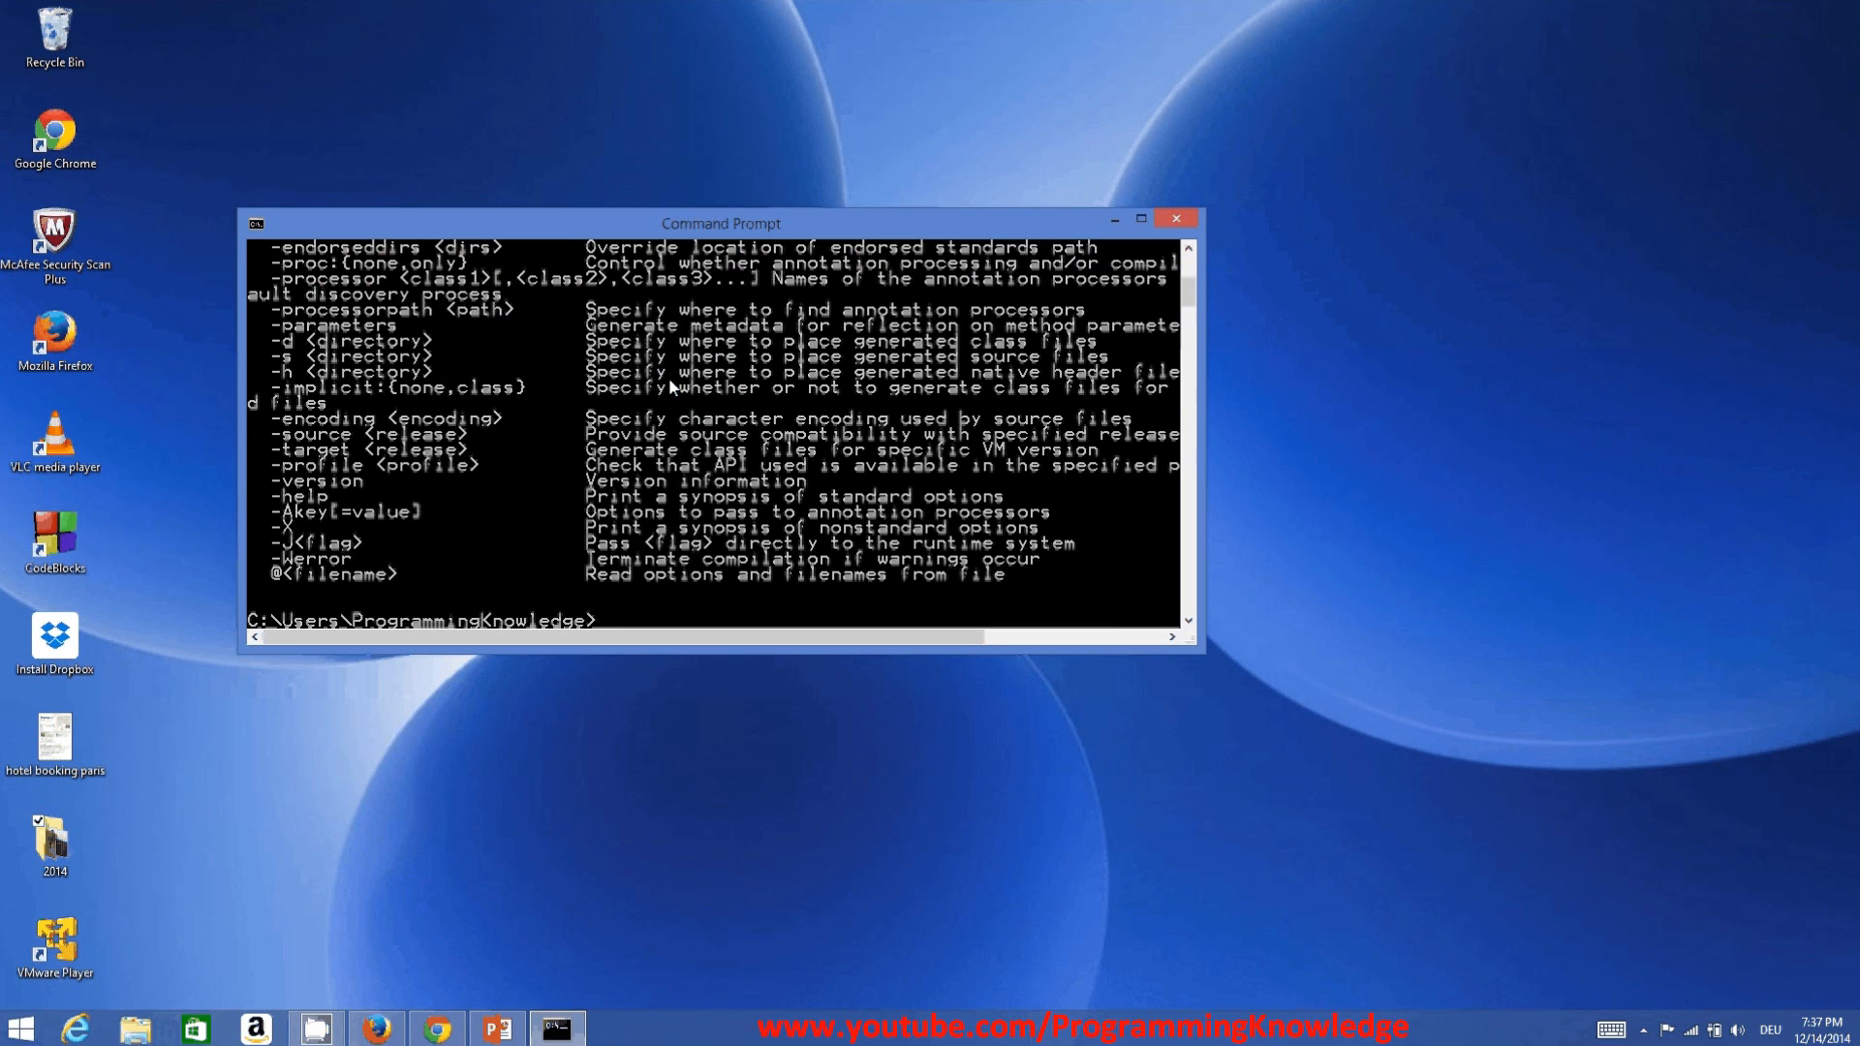
Enlarge the Command Prompt, review the javac output from its beginning, and close the window.
click(1141, 219)
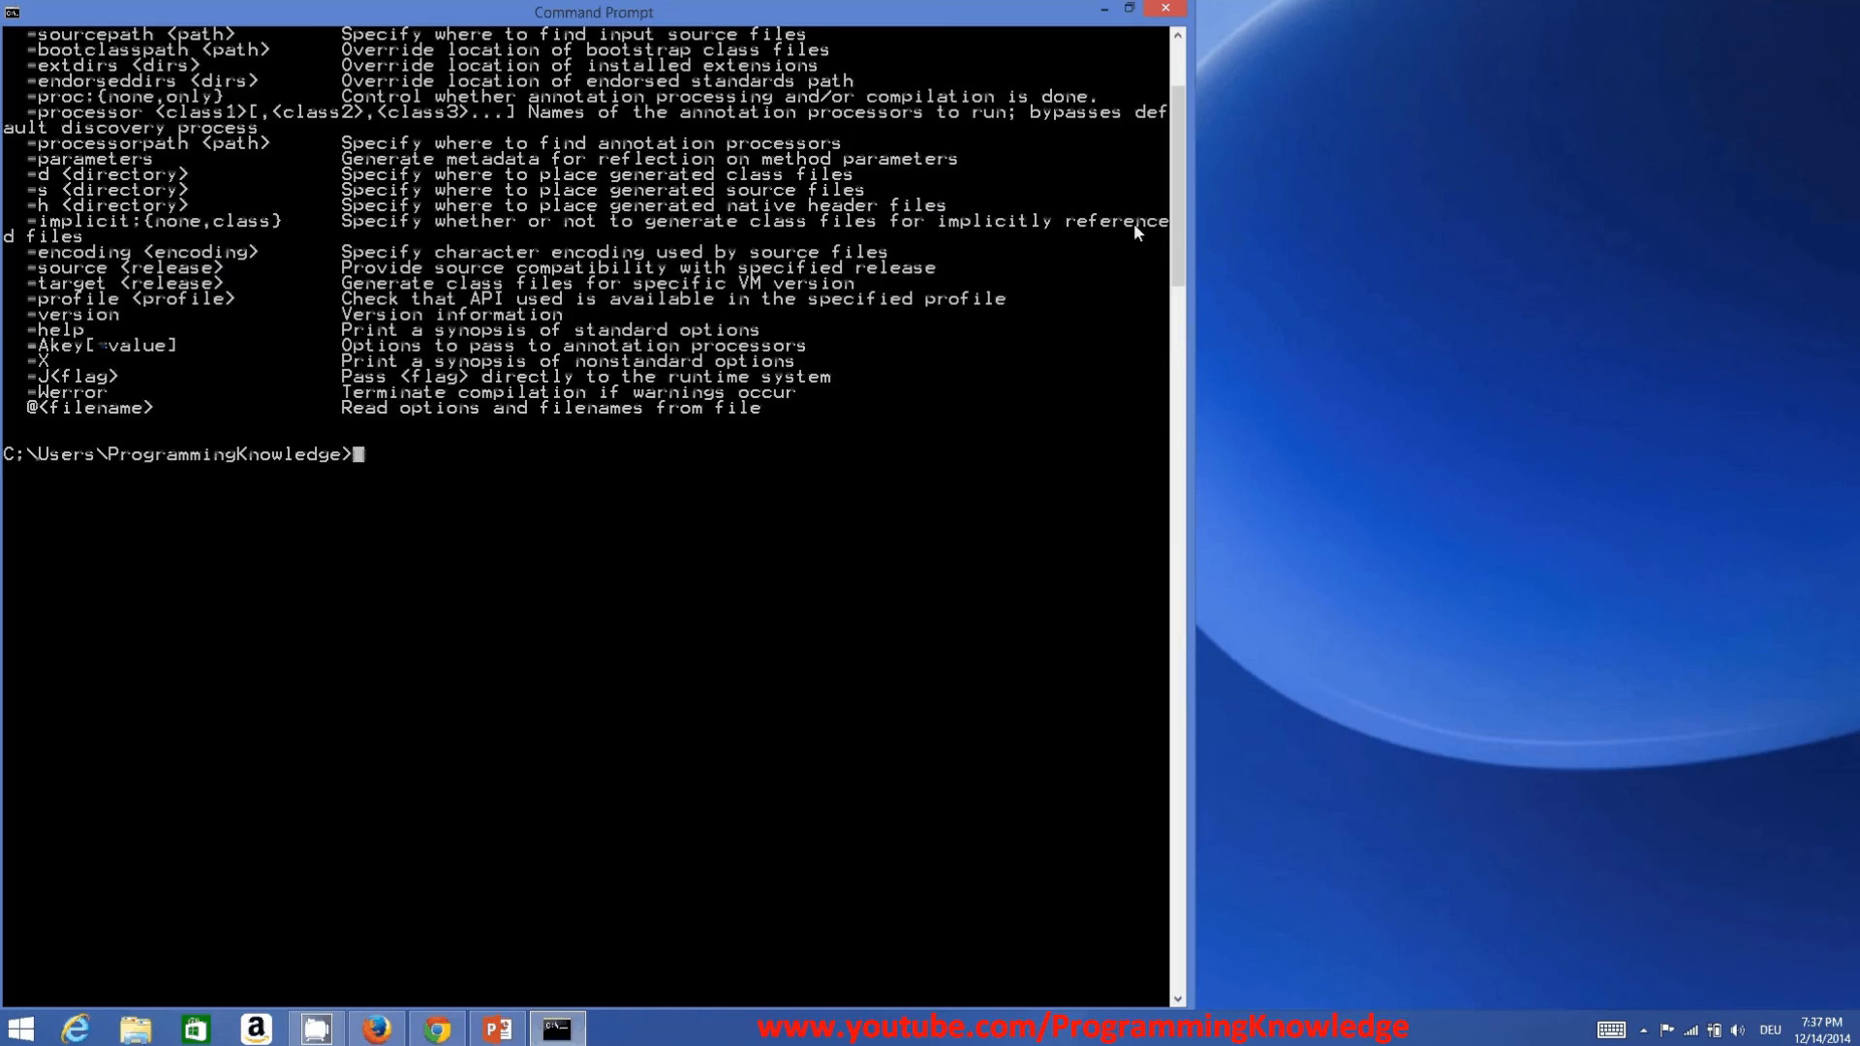
scroll(682, 465, up, 5)
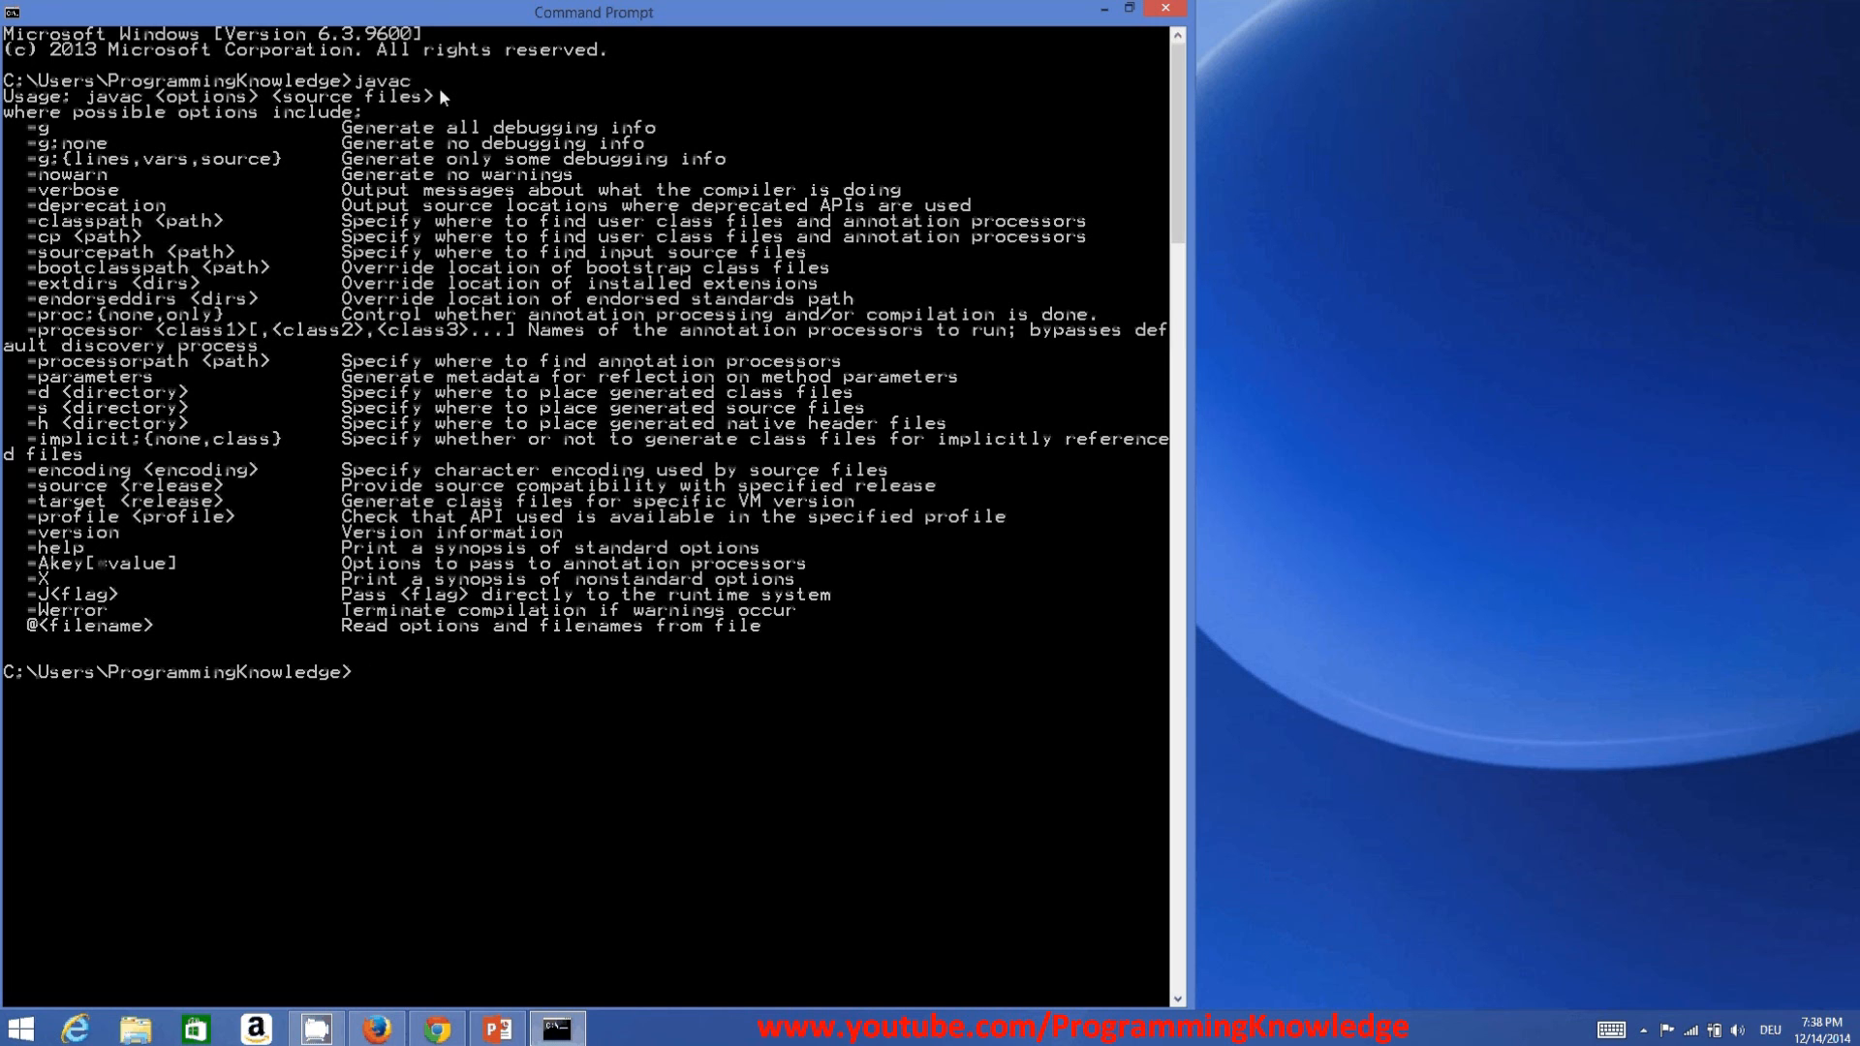
click(1163, 9)
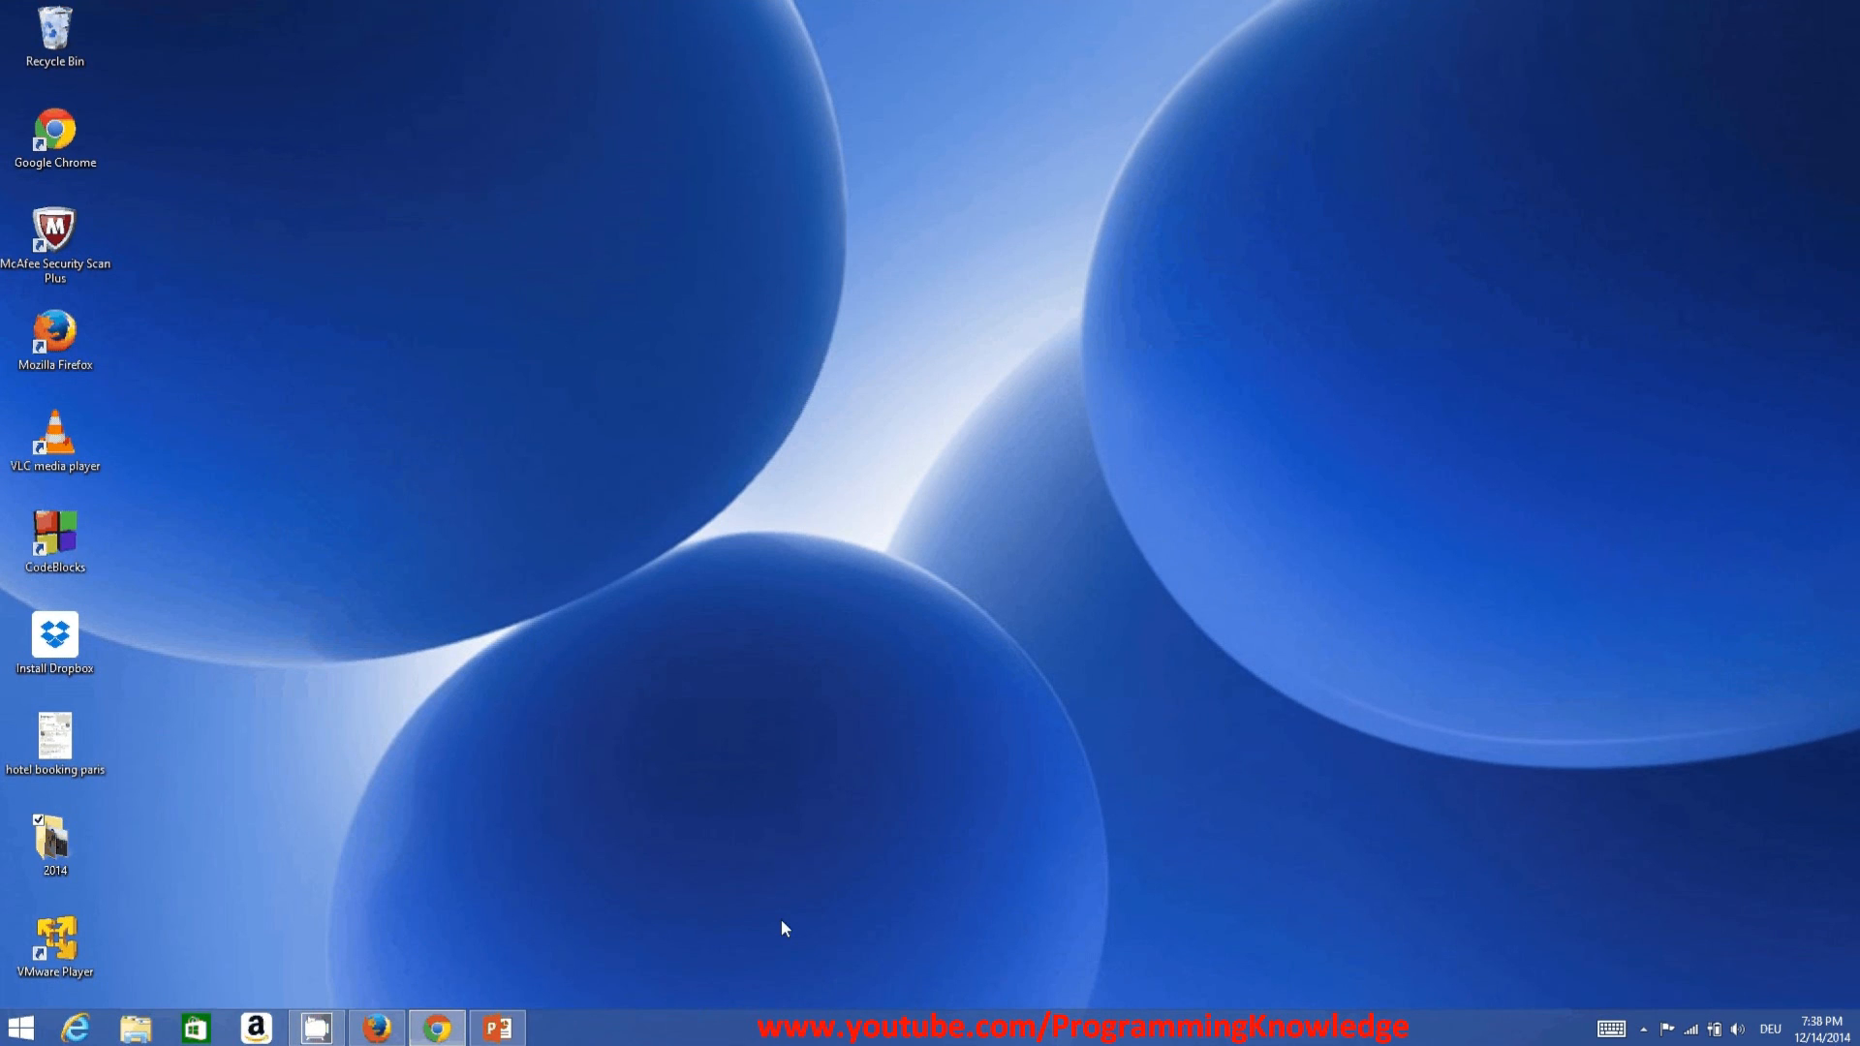